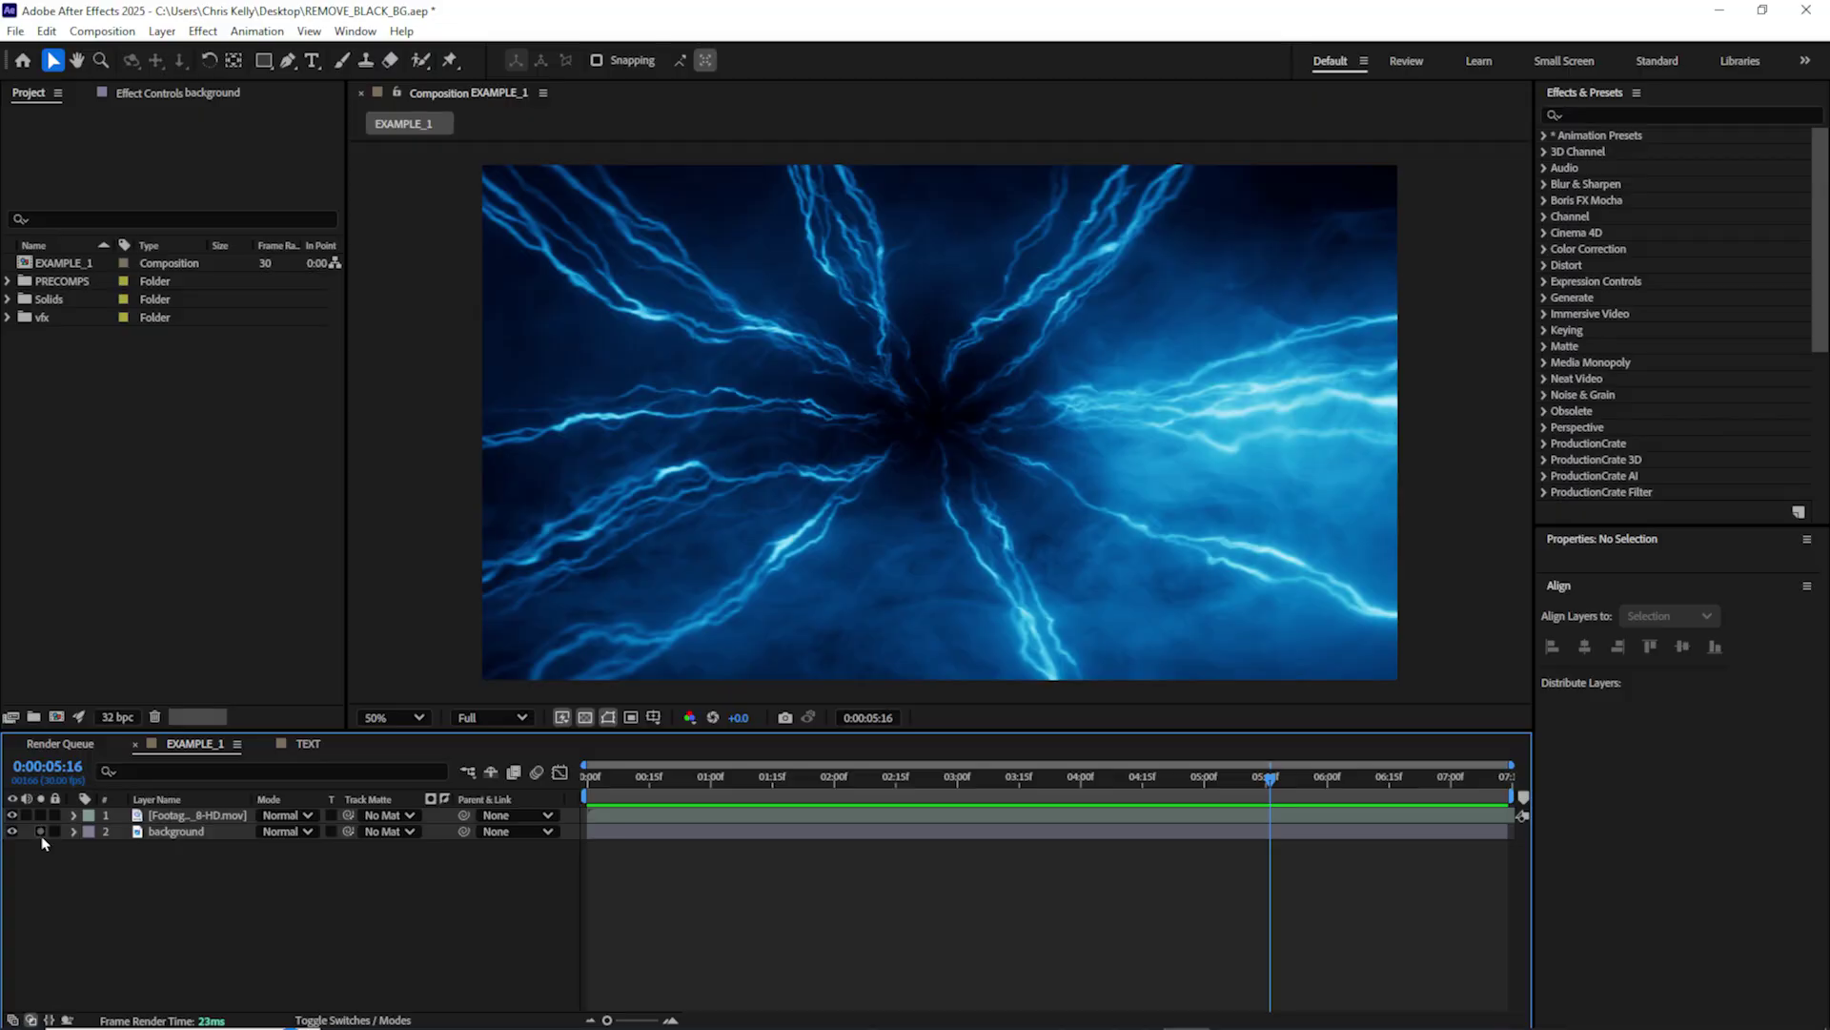
- View the warehouse background on its own at an earlier frame, then show all layers again
{"action": "left_click", "coordinate": [40, 831]}
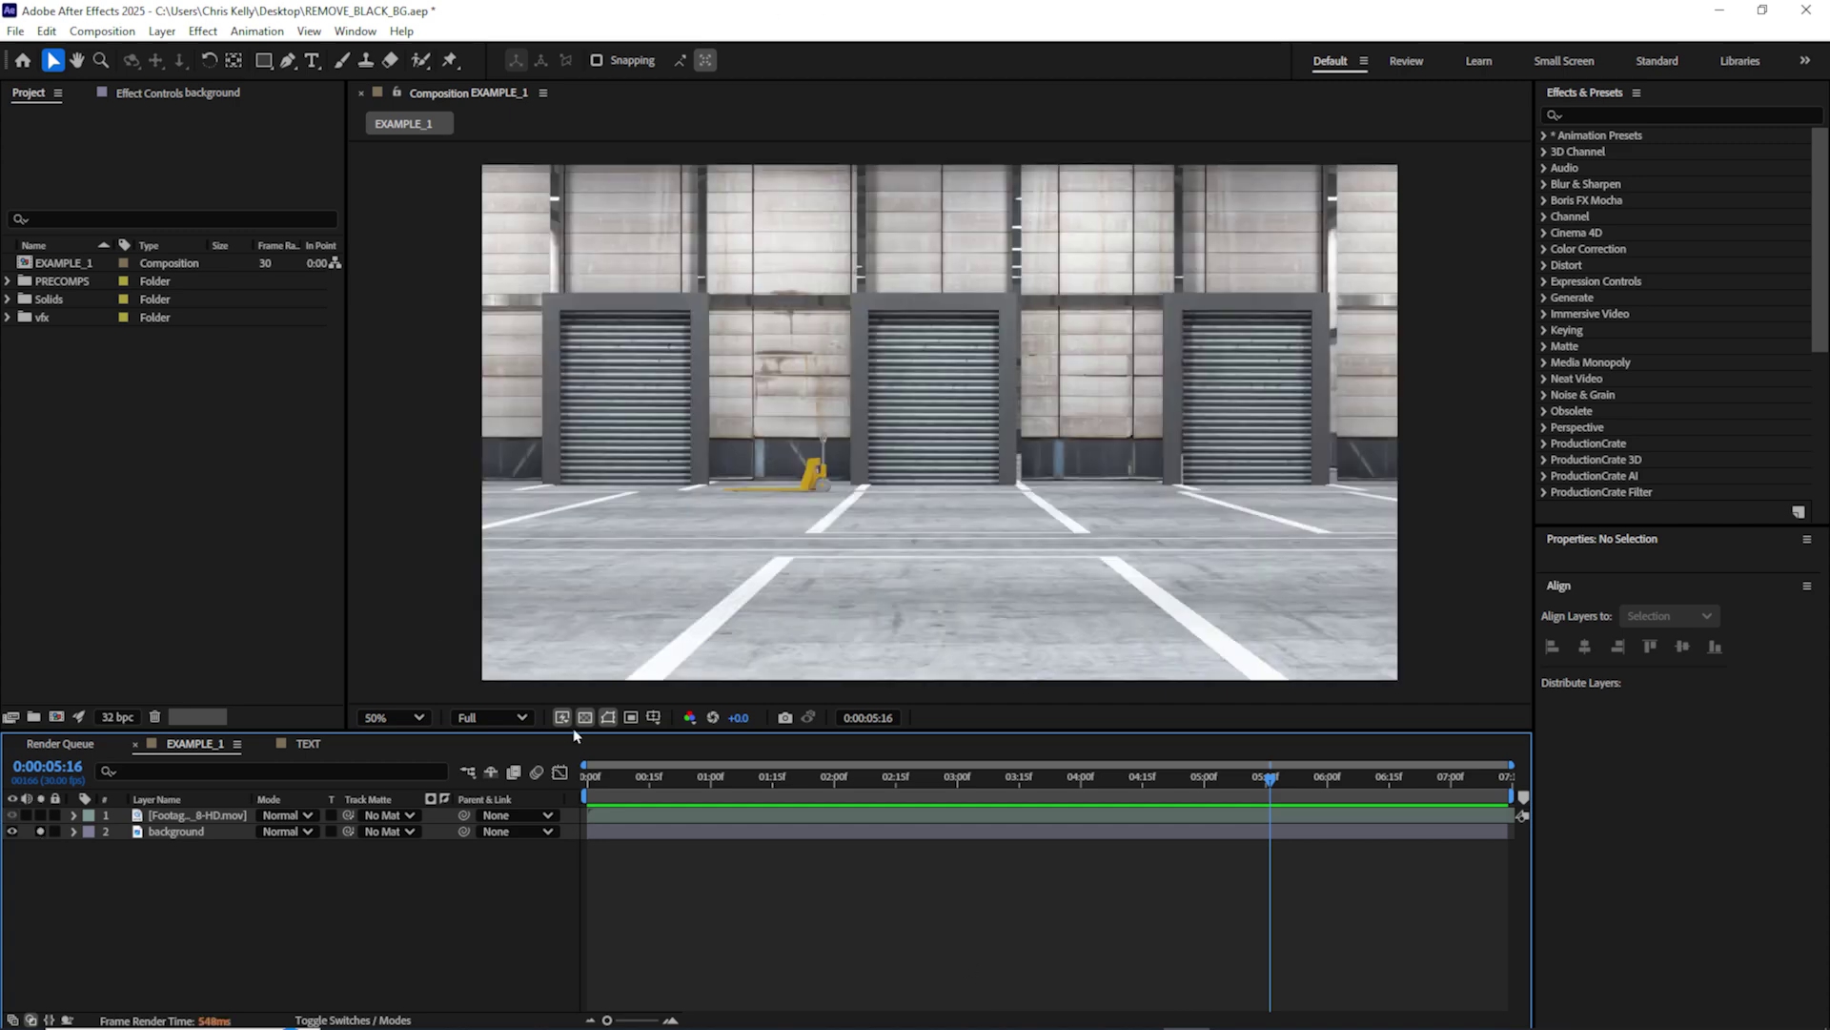
{"action": "left_click_drag", "start_coordinate": [826, 777], "coordinate": [641, 777]}
{"action": "left_click", "coordinate": [40, 831]}
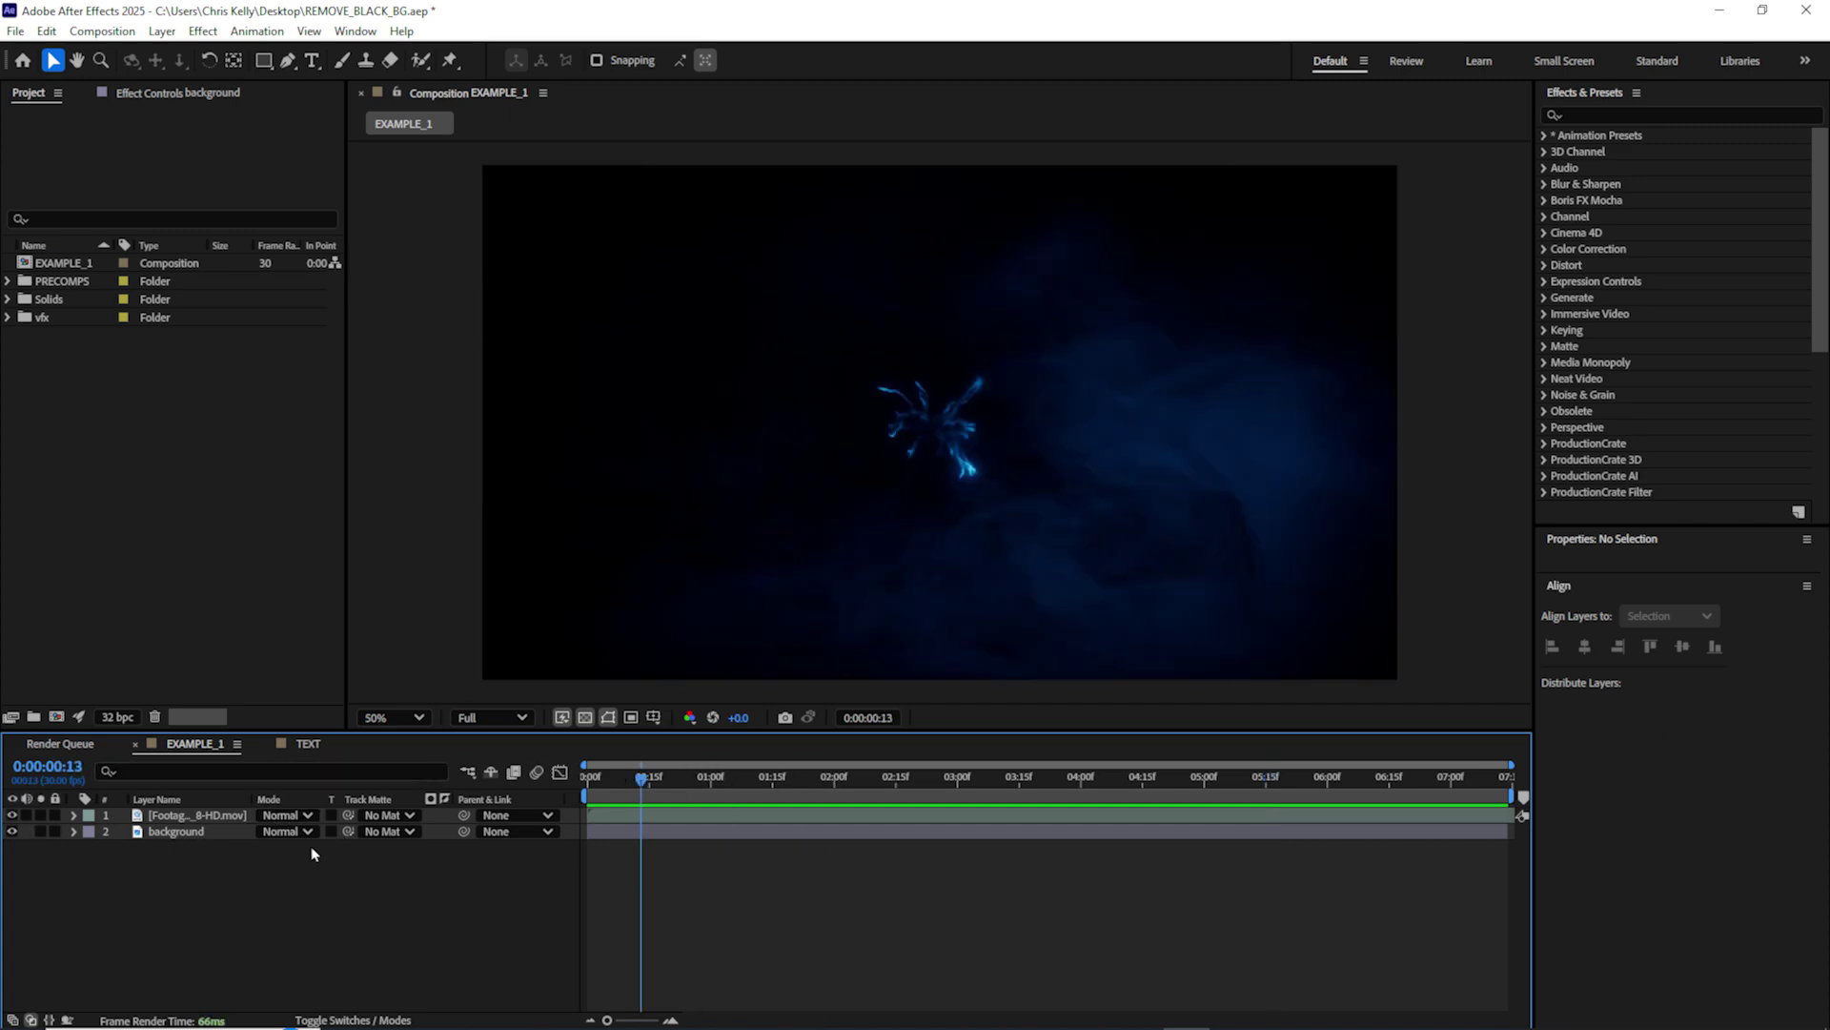
- Switch the lightning layer to Screen blending and scrub to about 4 seconds 22 frames to preview
{"action": "left_click", "coordinate": [305, 817]}
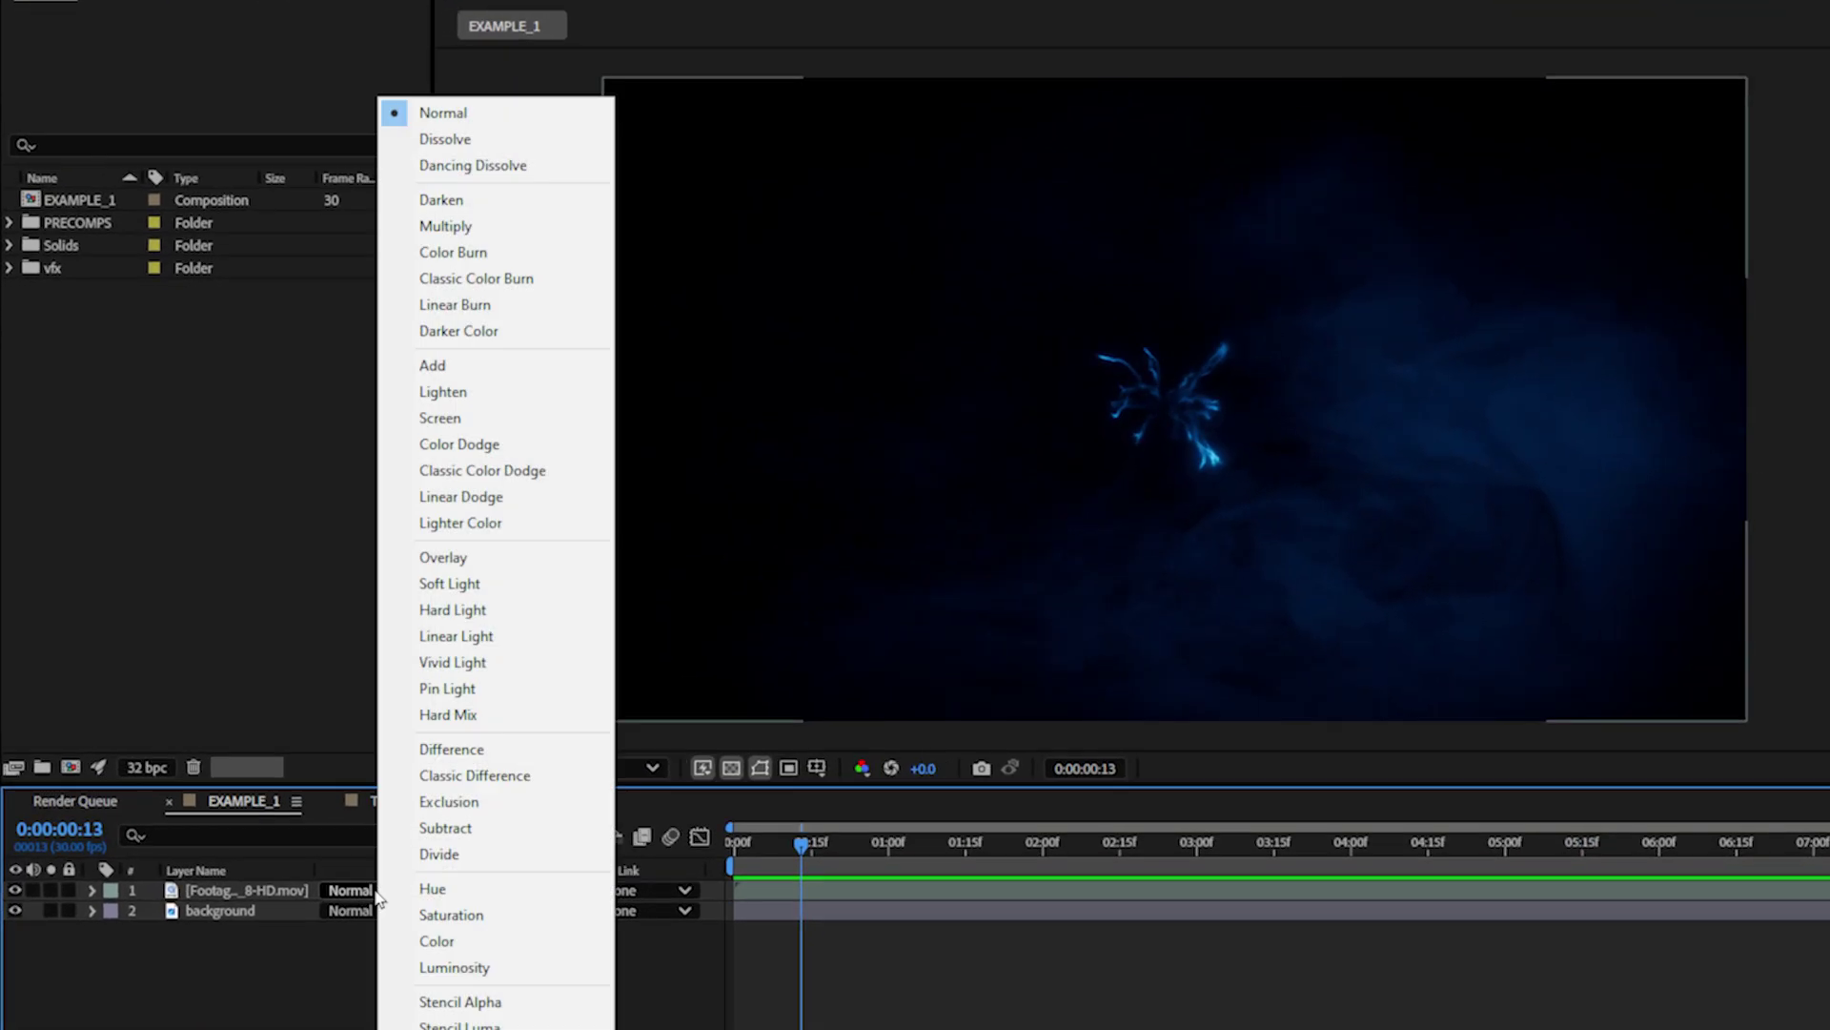
{"action": "left_click", "coordinate": [534, 421]}
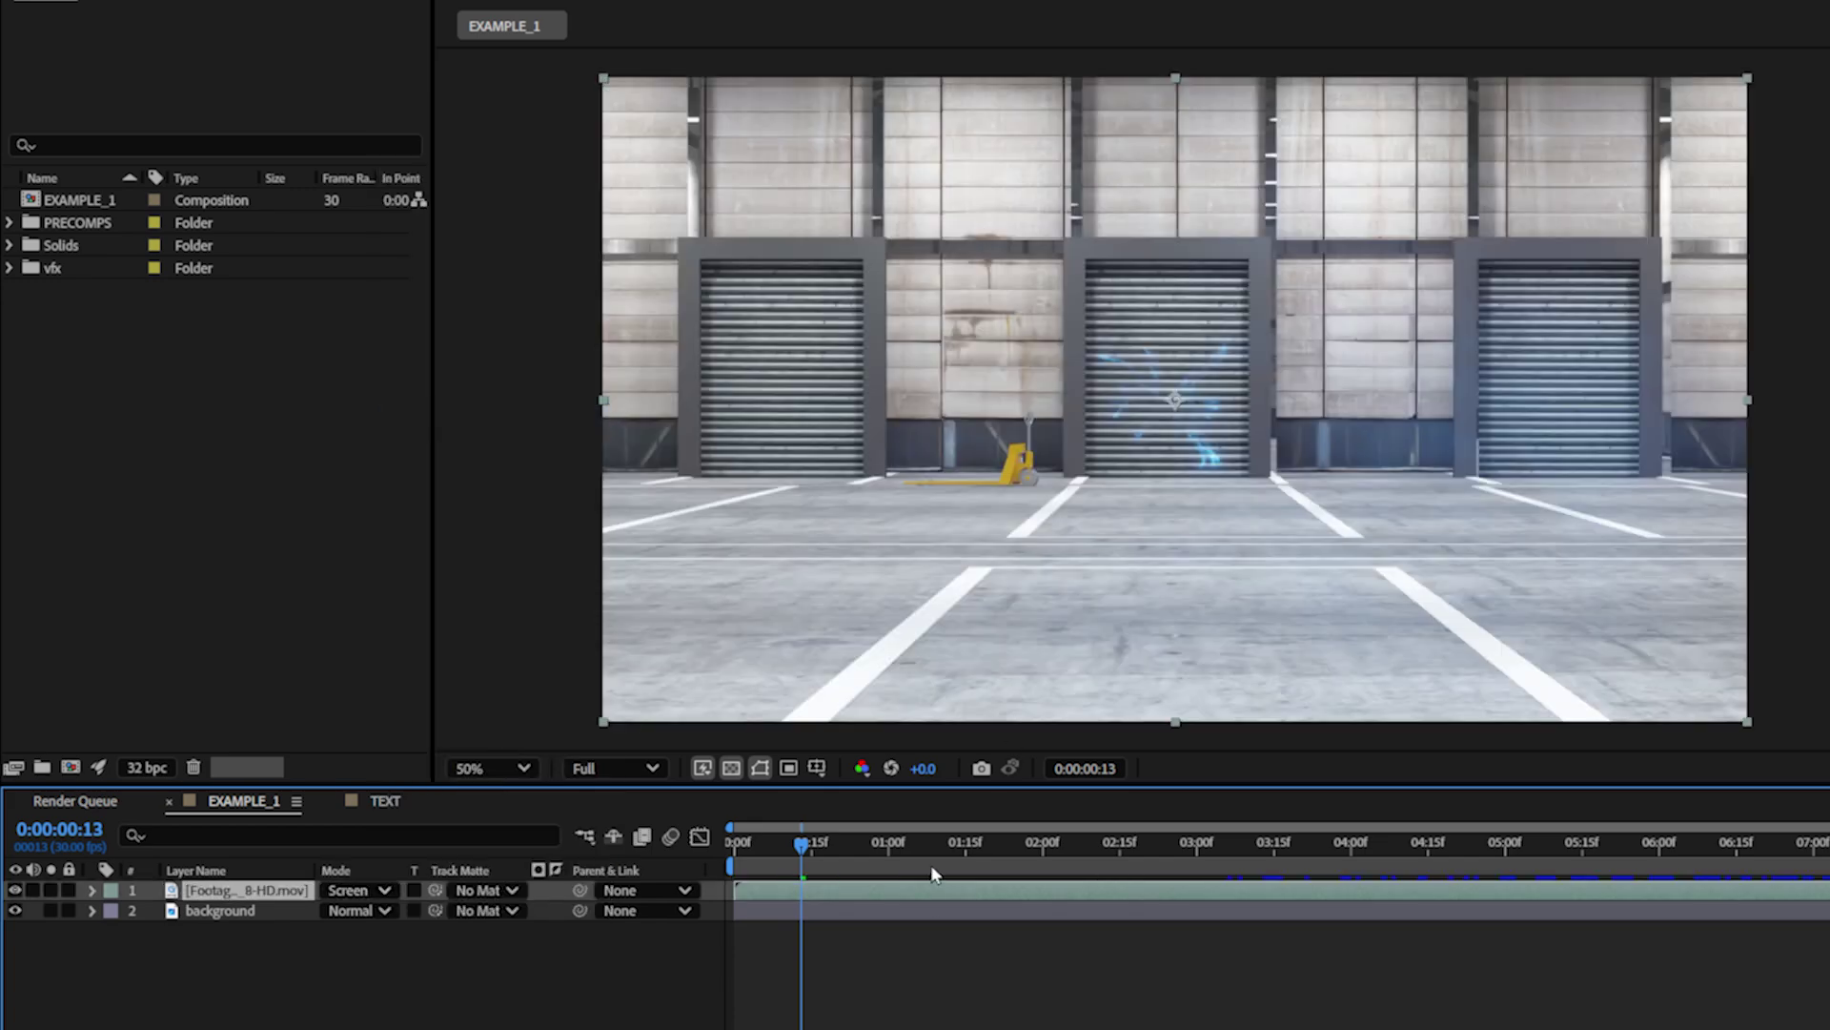
{"action": "left_click_drag", "start_coordinate": [932, 874], "coordinate": [1083, 849]}
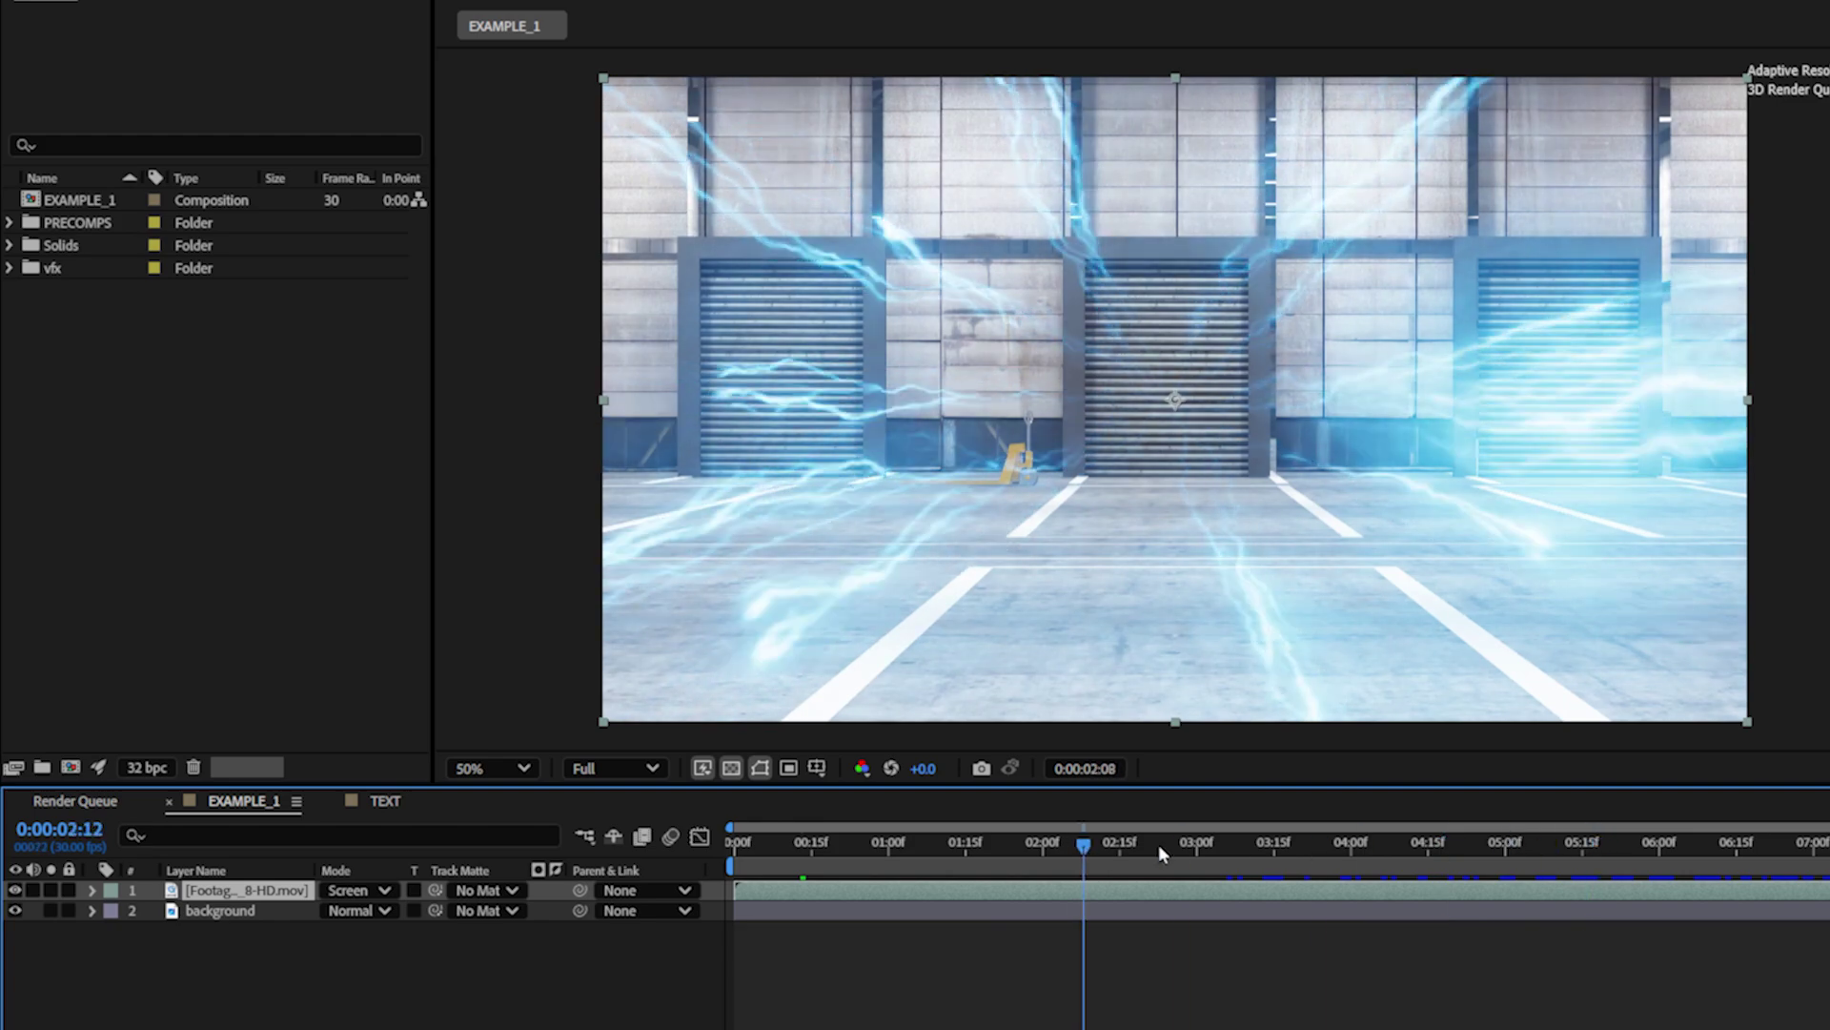
{"action": "left_click_drag", "start_coordinate": [1160, 846], "coordinate": [1463, 847]}
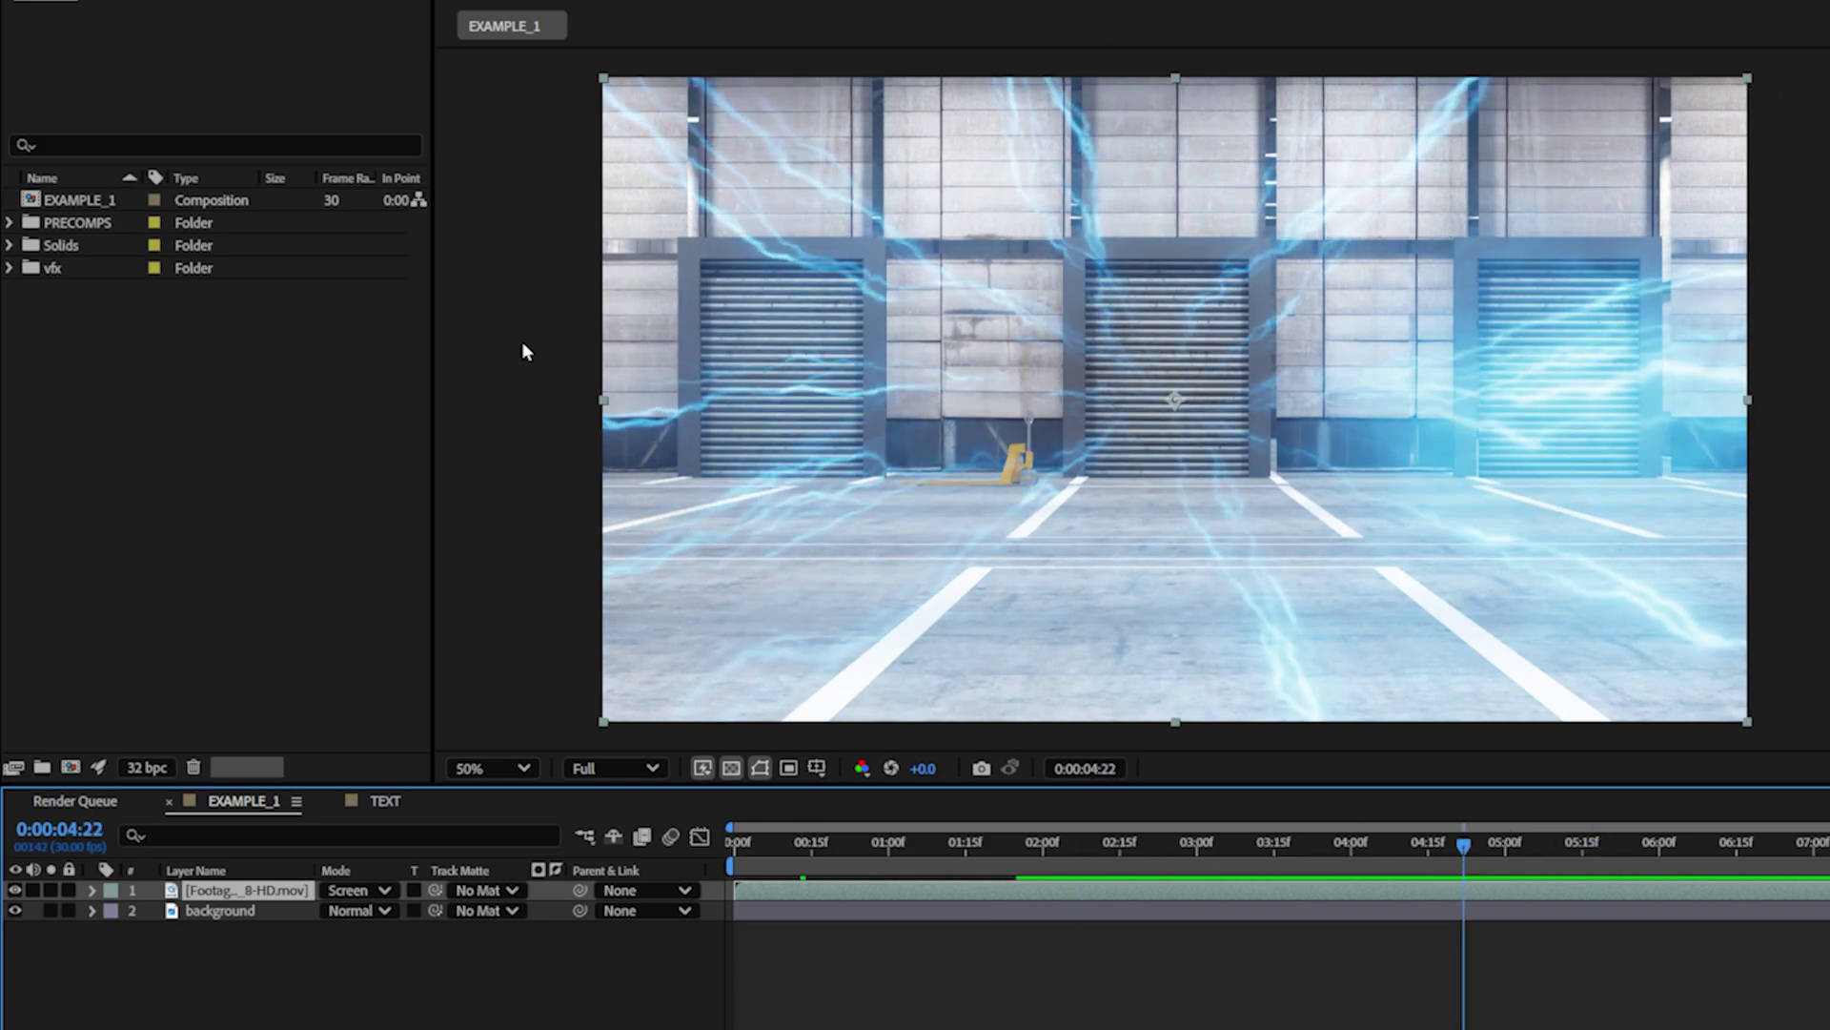
- Return the lightning layer to Normal and apply the Alpha From Lightness (Unmult) preset to it
{"action": "left_click", "coordinate": [373, 887]}
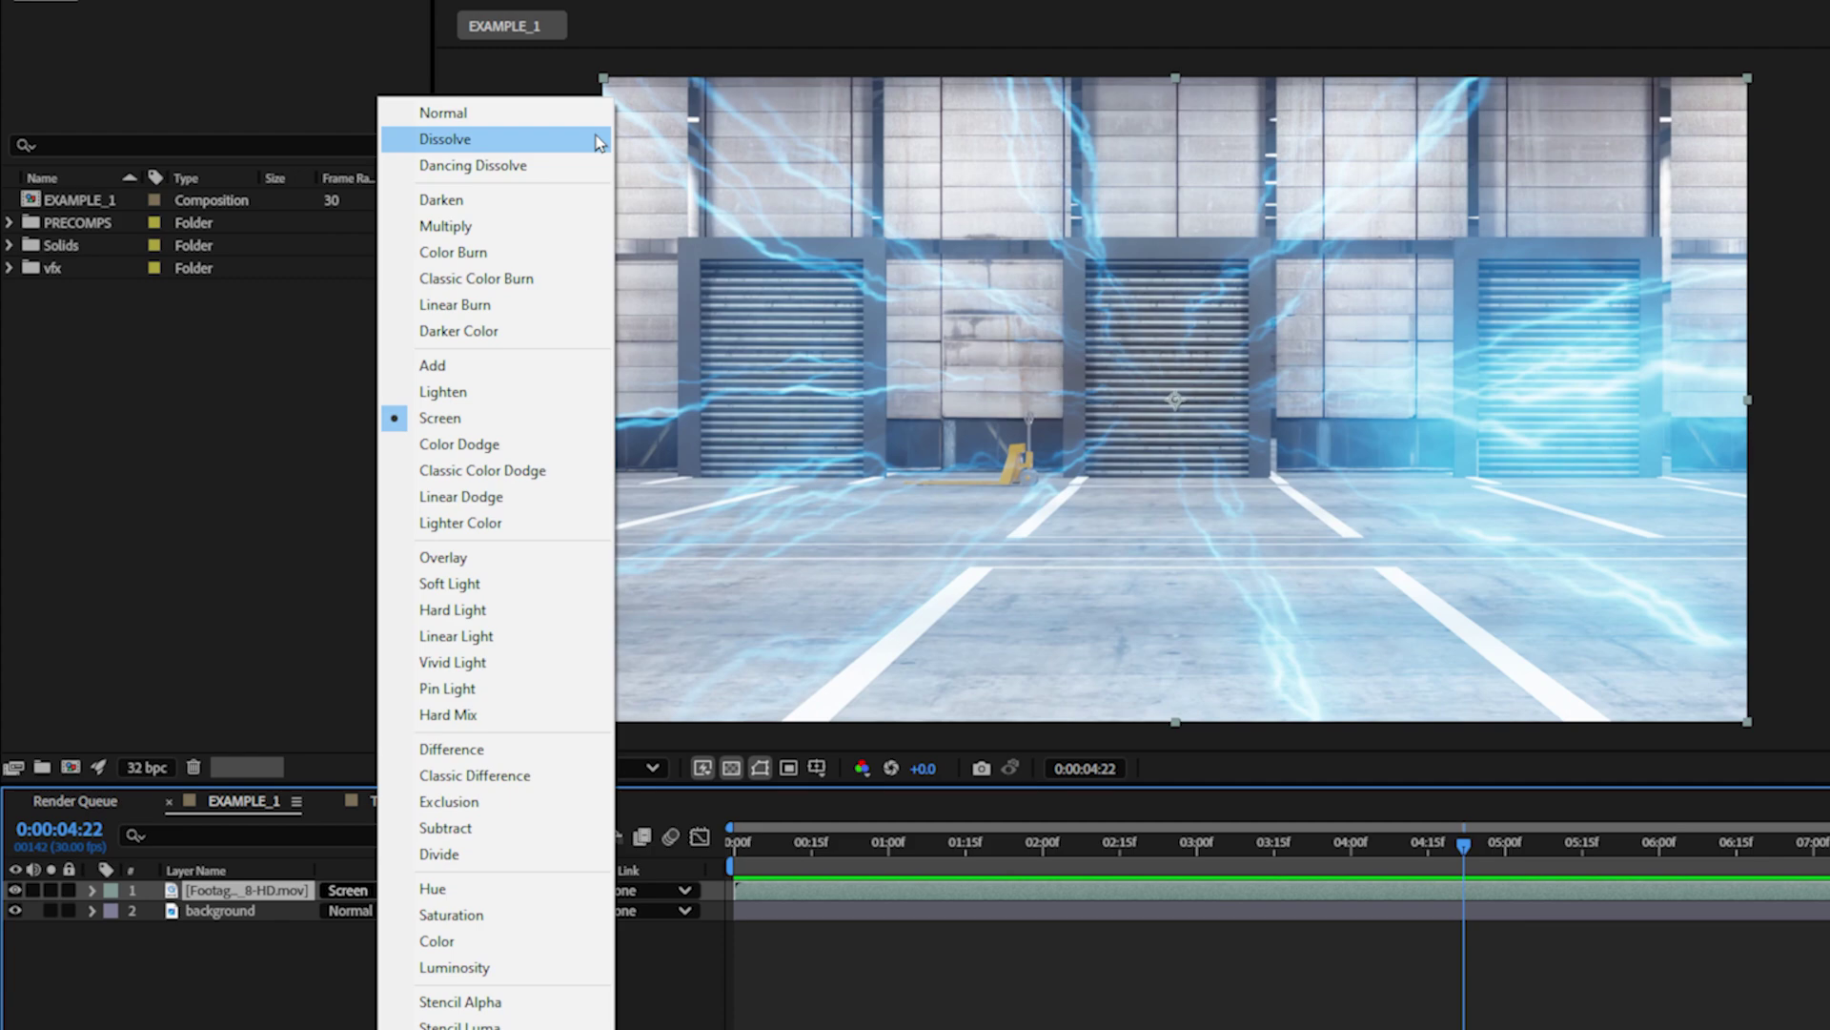
{"action": "left_click", "coordinate": [588, 116]}
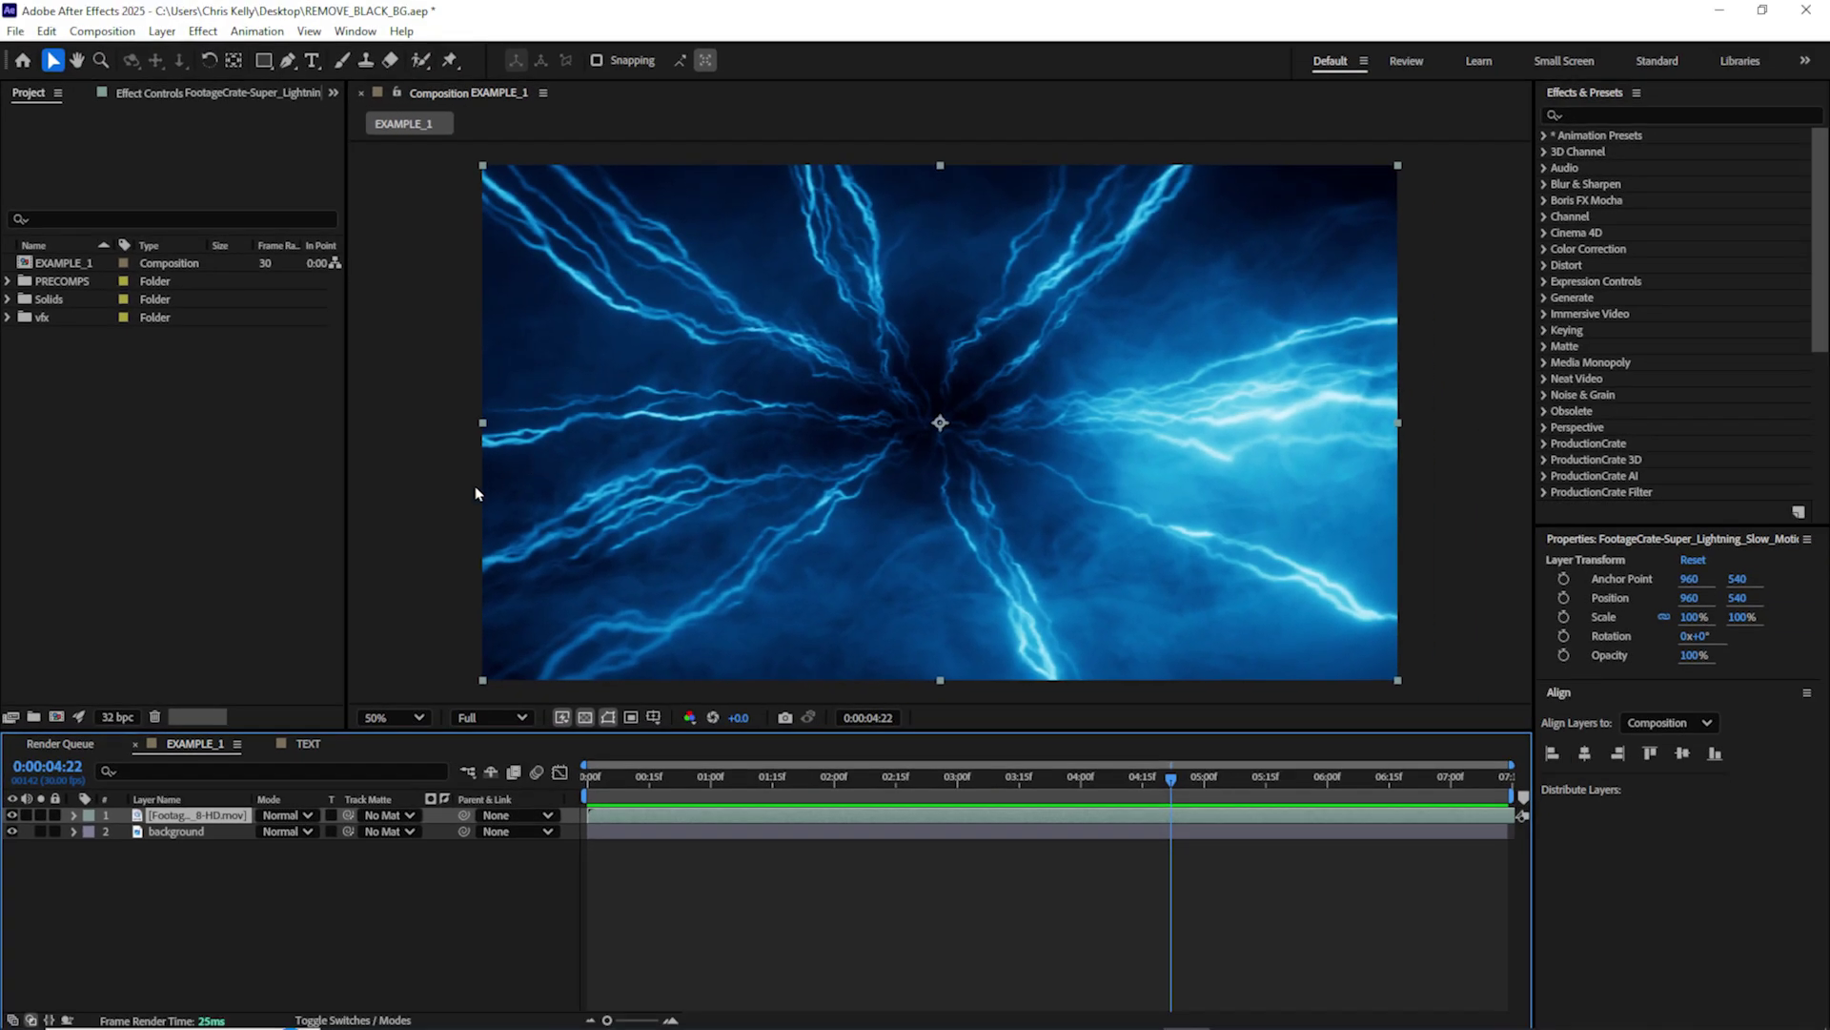
{"action": "left_click", "coordinate": [1582, 115]}
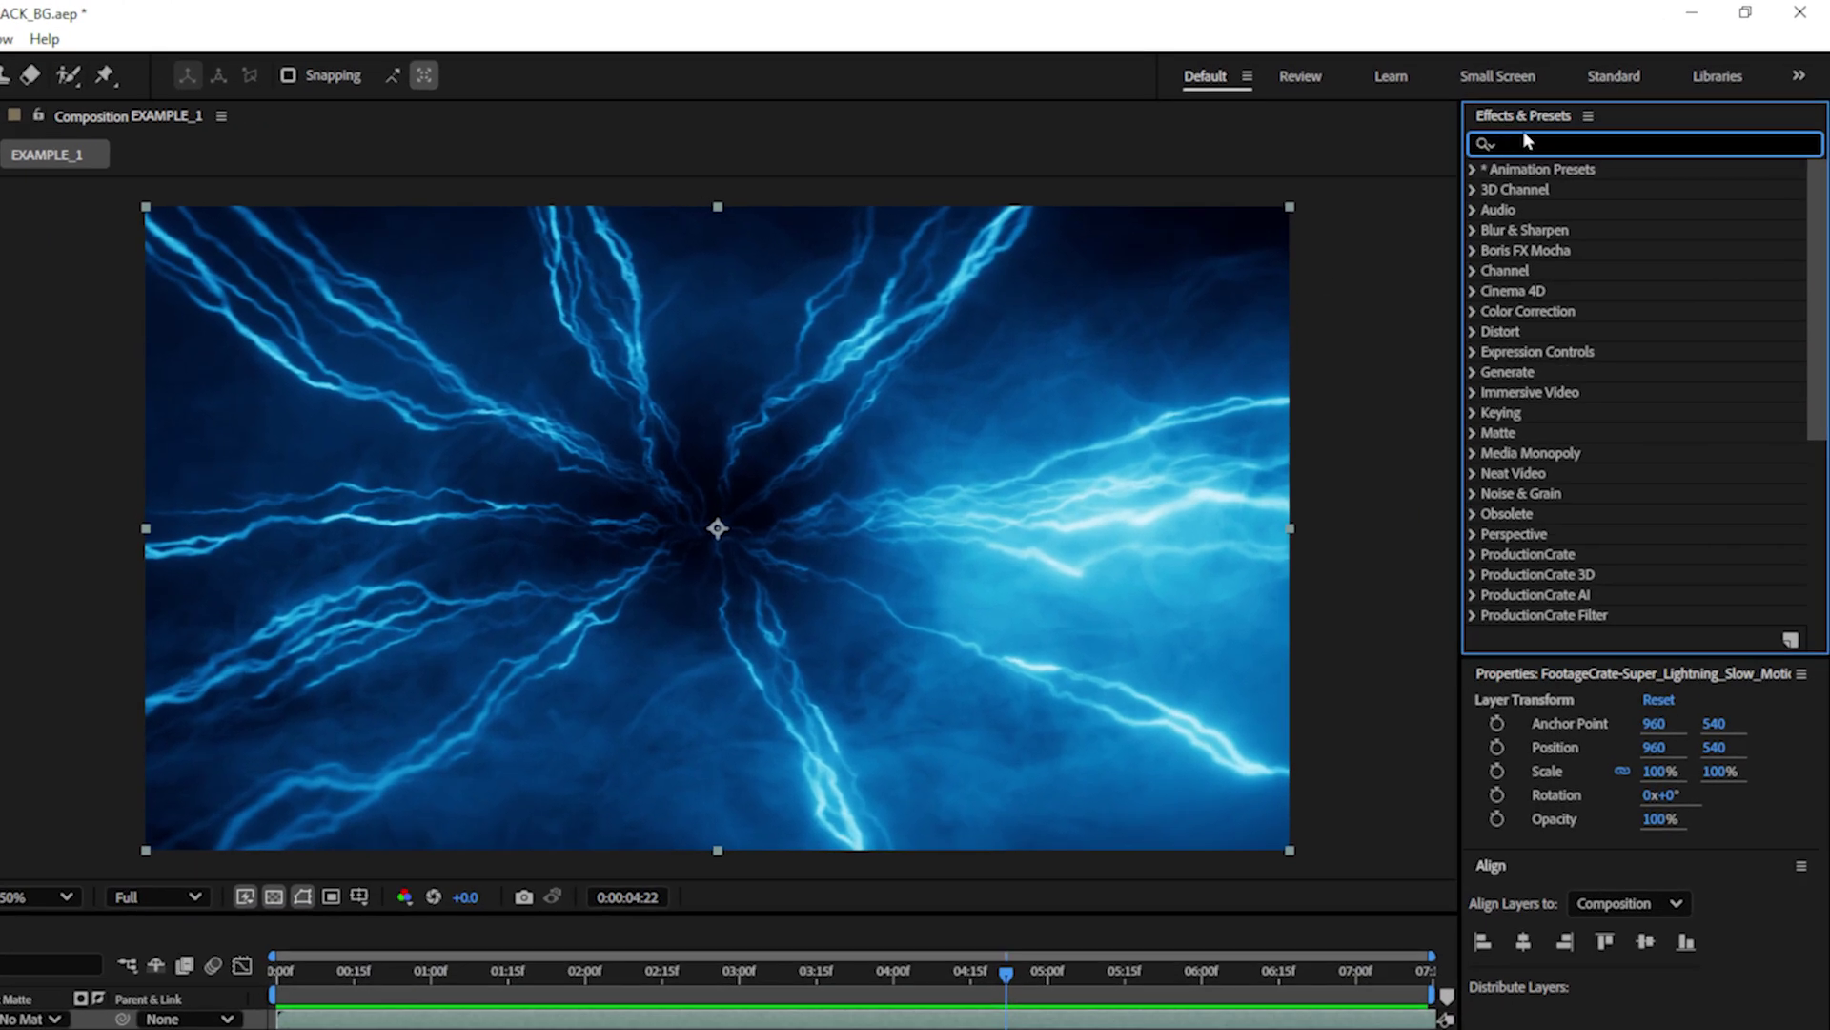
{"action": "type", "text": "unmult"}
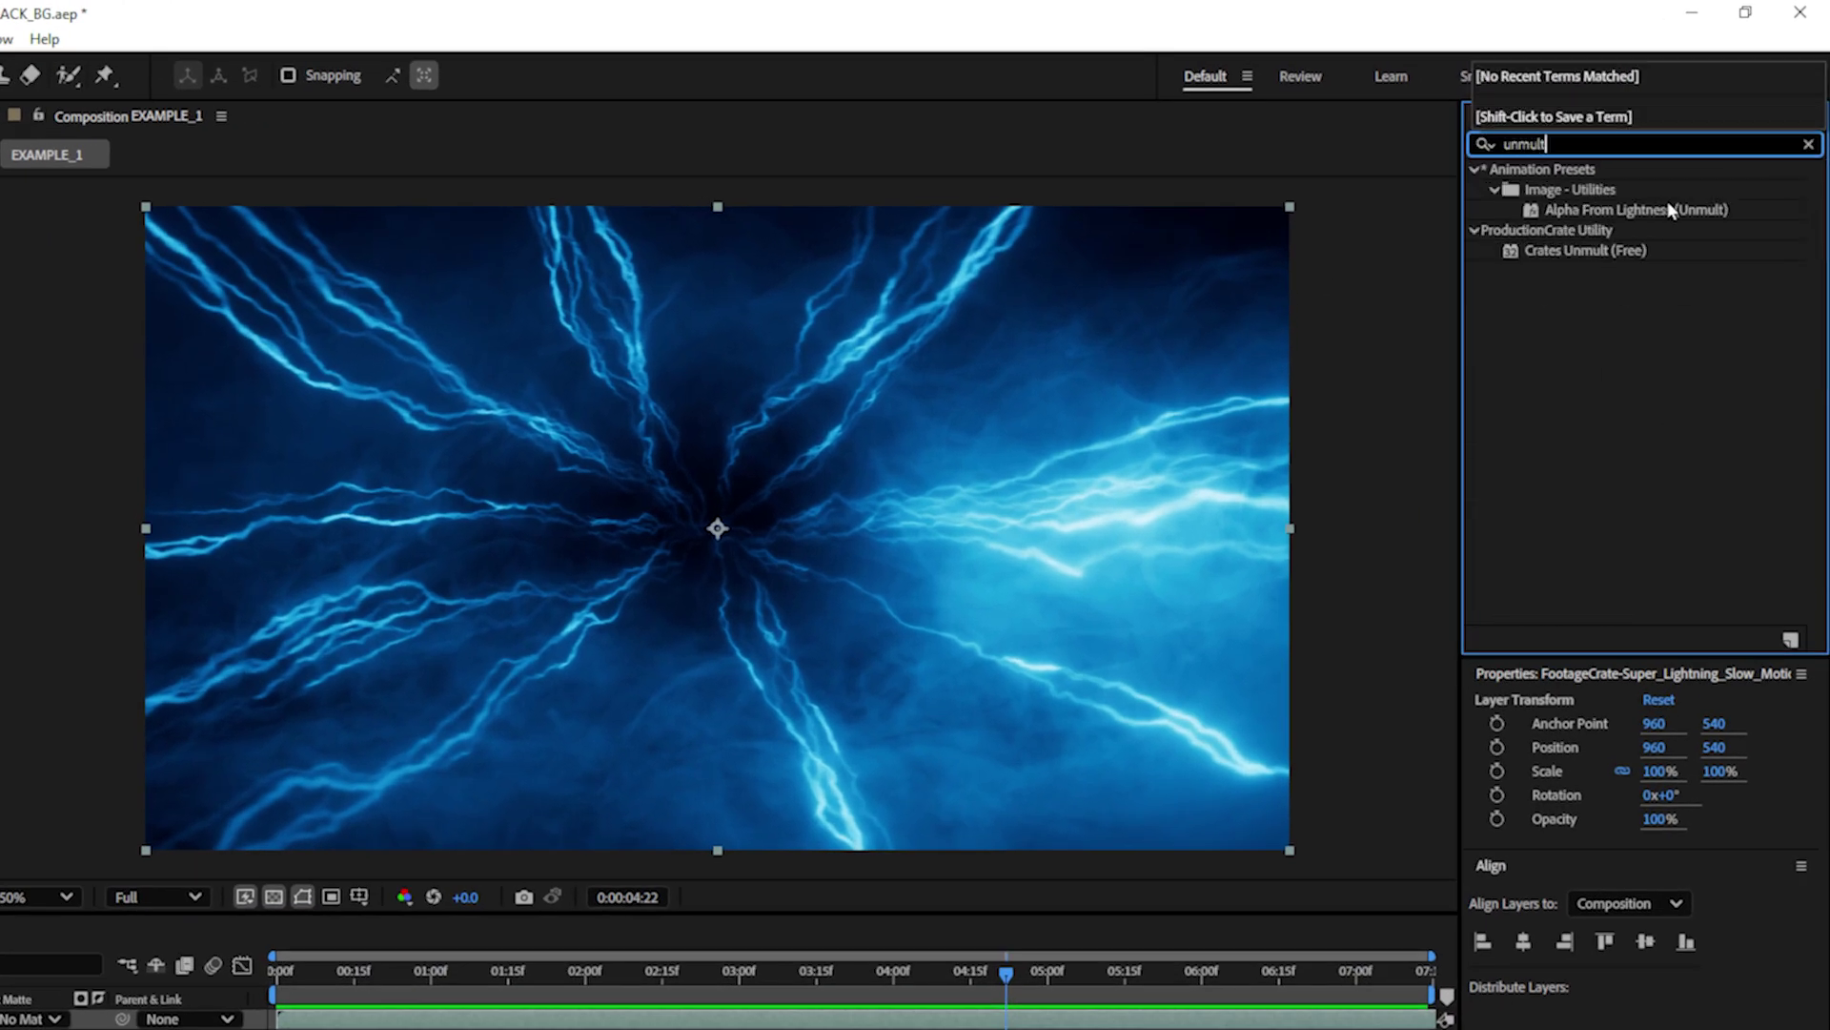
{"action": "left_click", "coordinate": [1666, 210]}
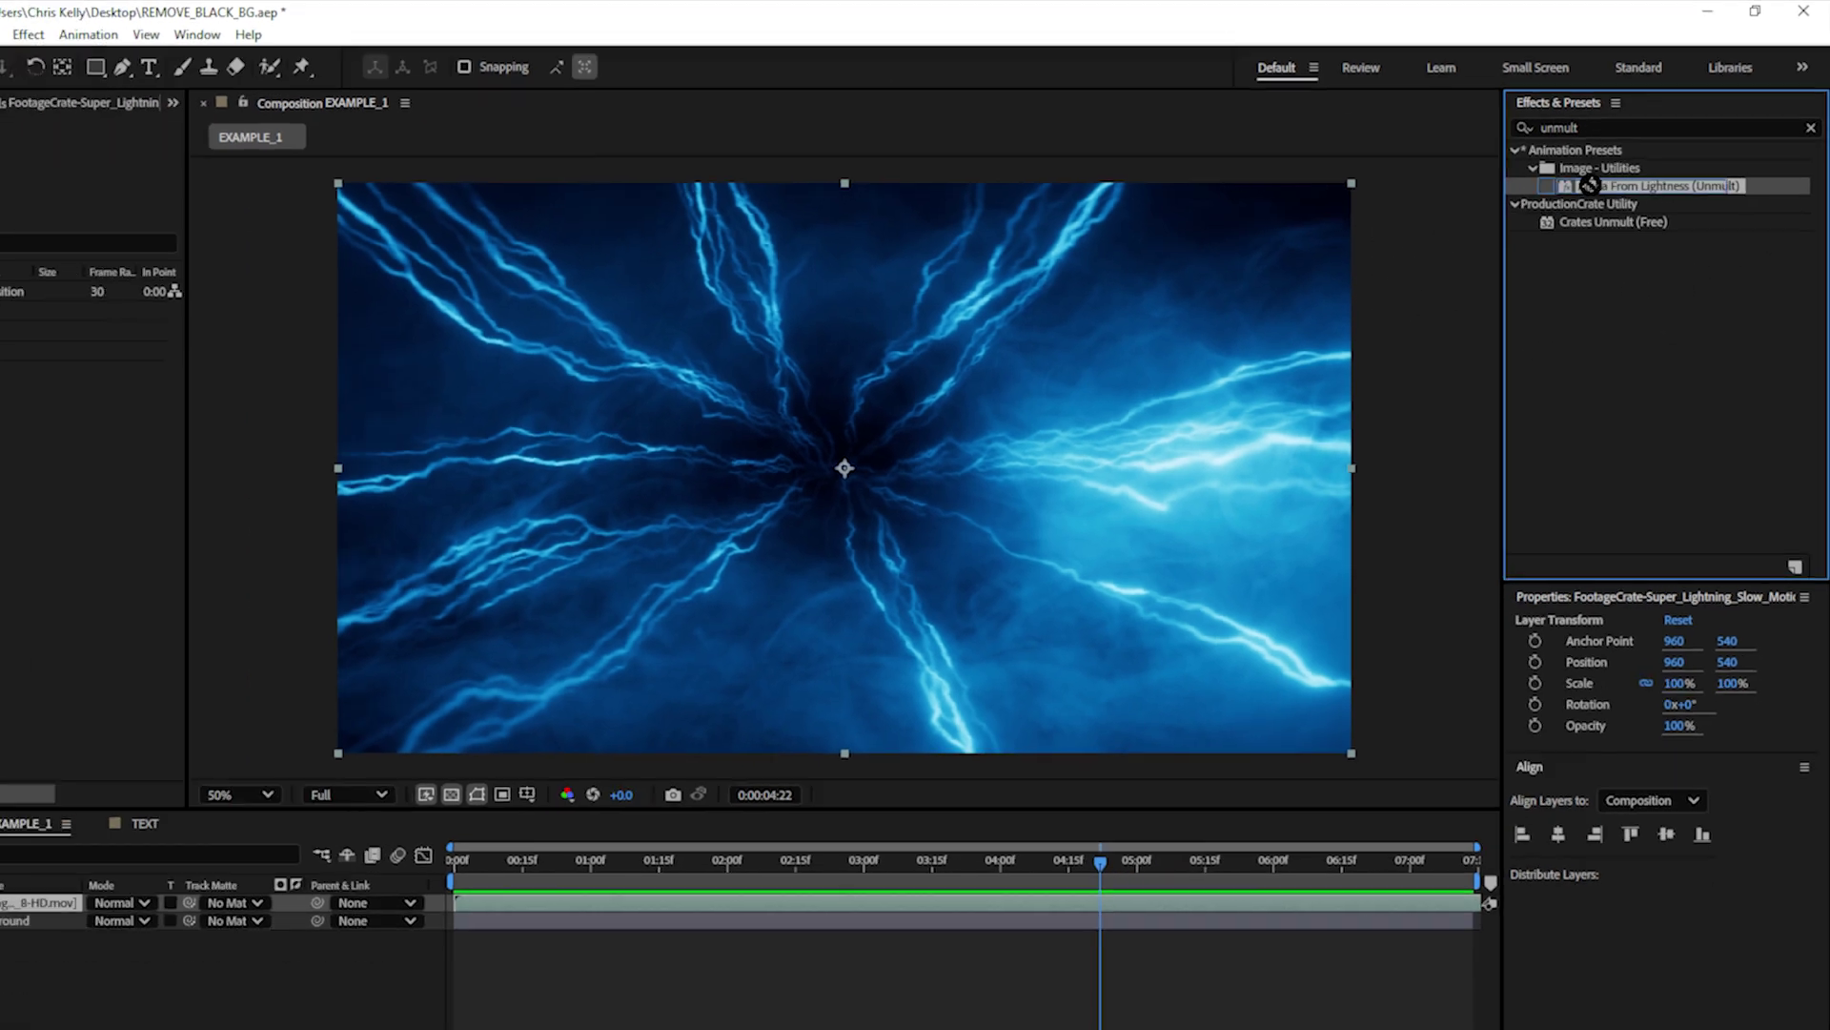
{"action": "left_click_drag", "start_coordinate": [1581, 213], "coordinate": [612, 432]}
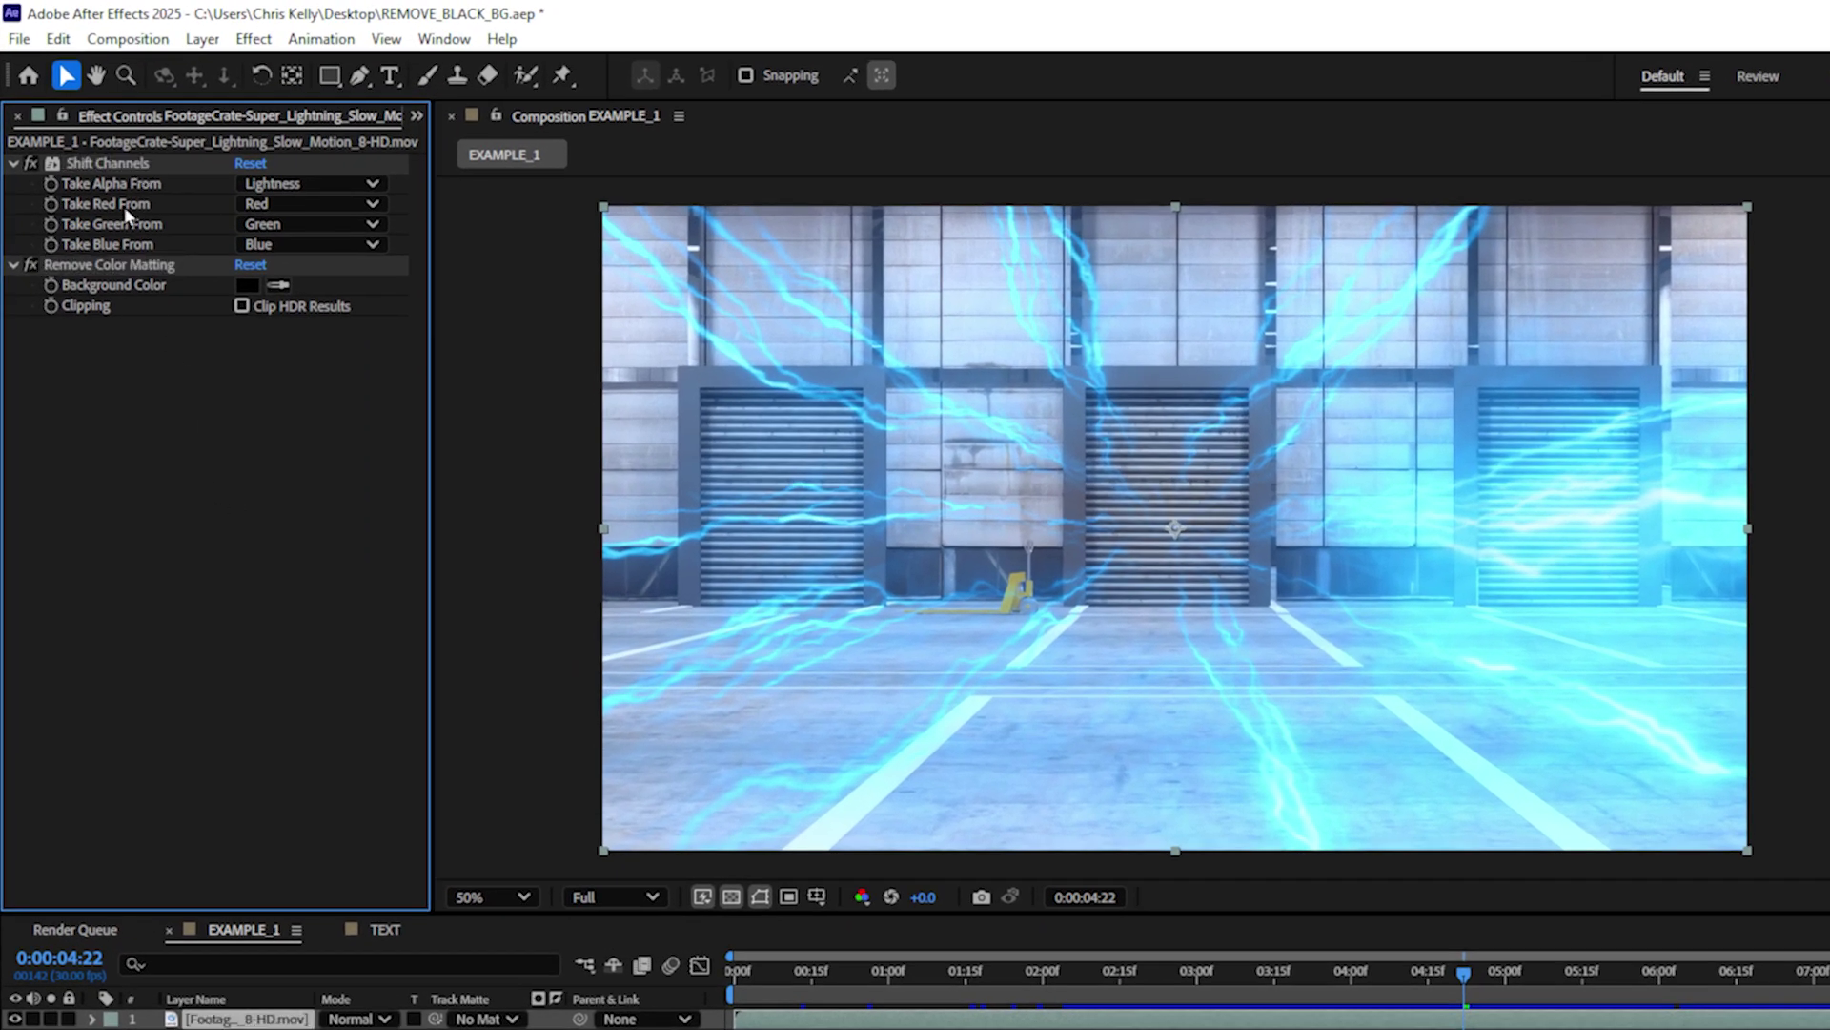
- Inspect the preset's Shift Channels and Remove Color Matting effects, then deselect the layer
{"action": "left_click", "coordinate": [107, 163]}
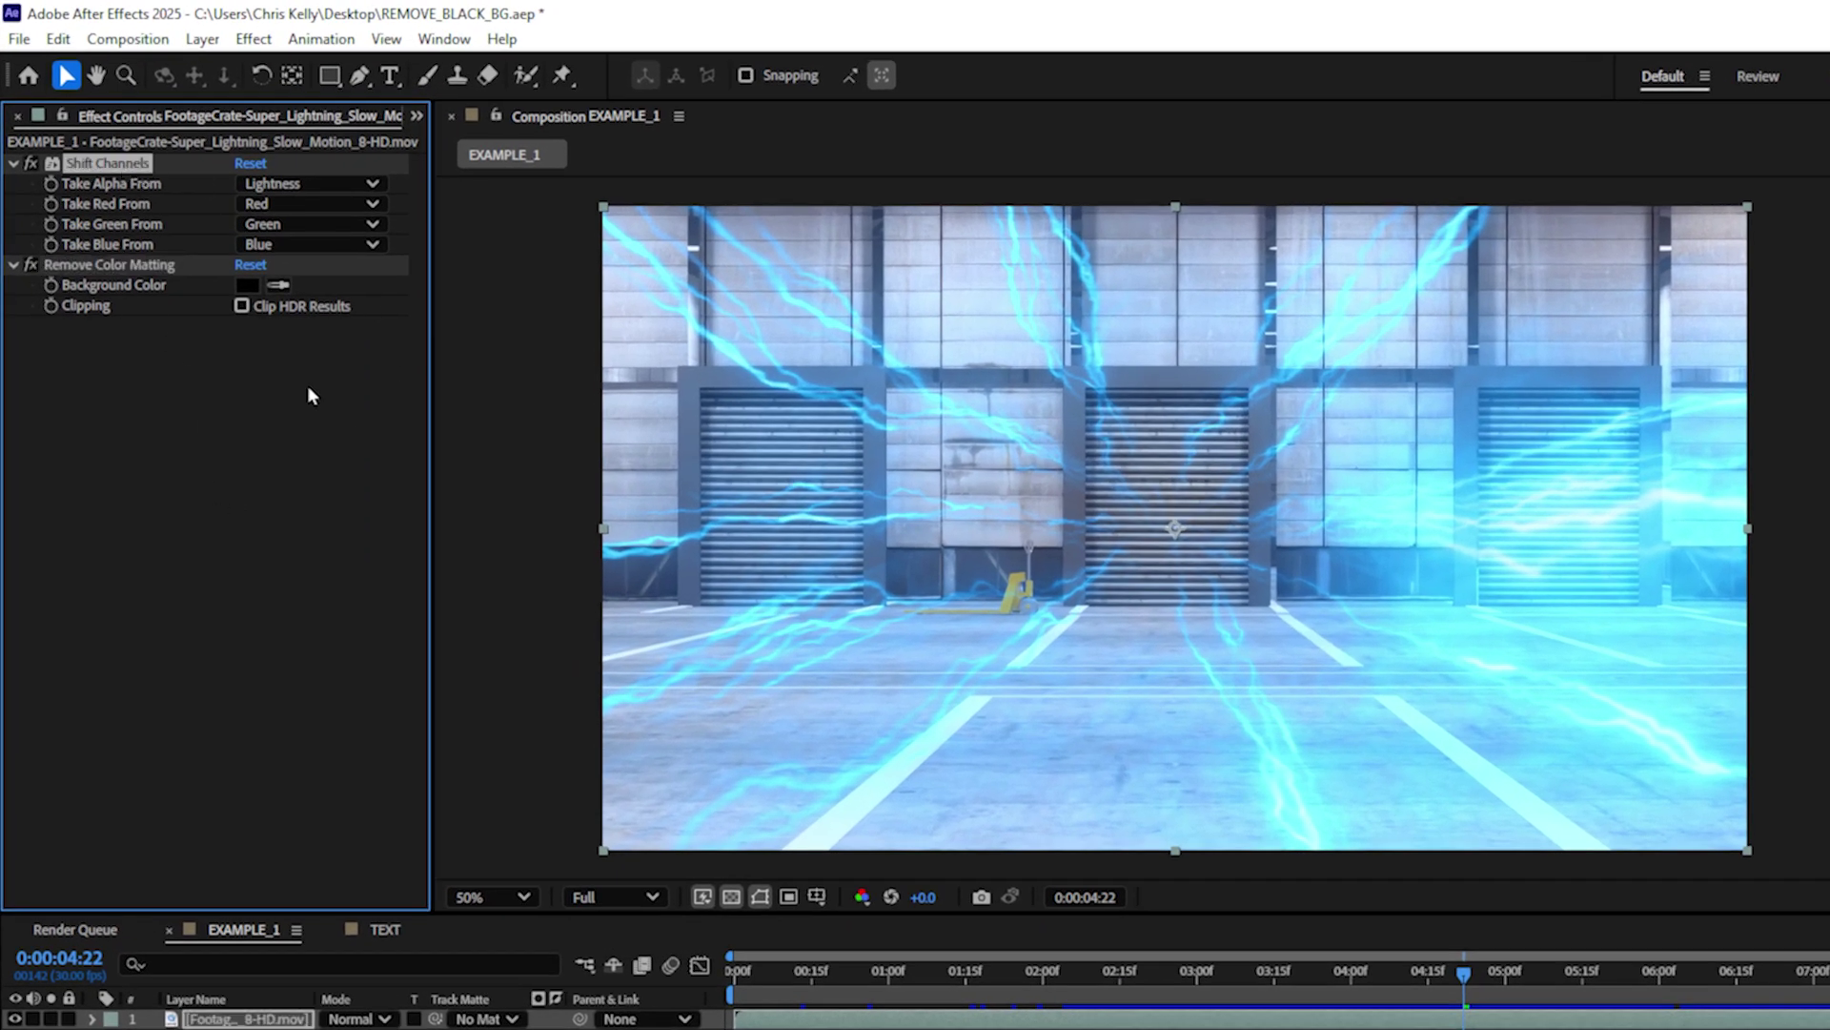
{"action": "left_click", "coordinate": [153, 265]}
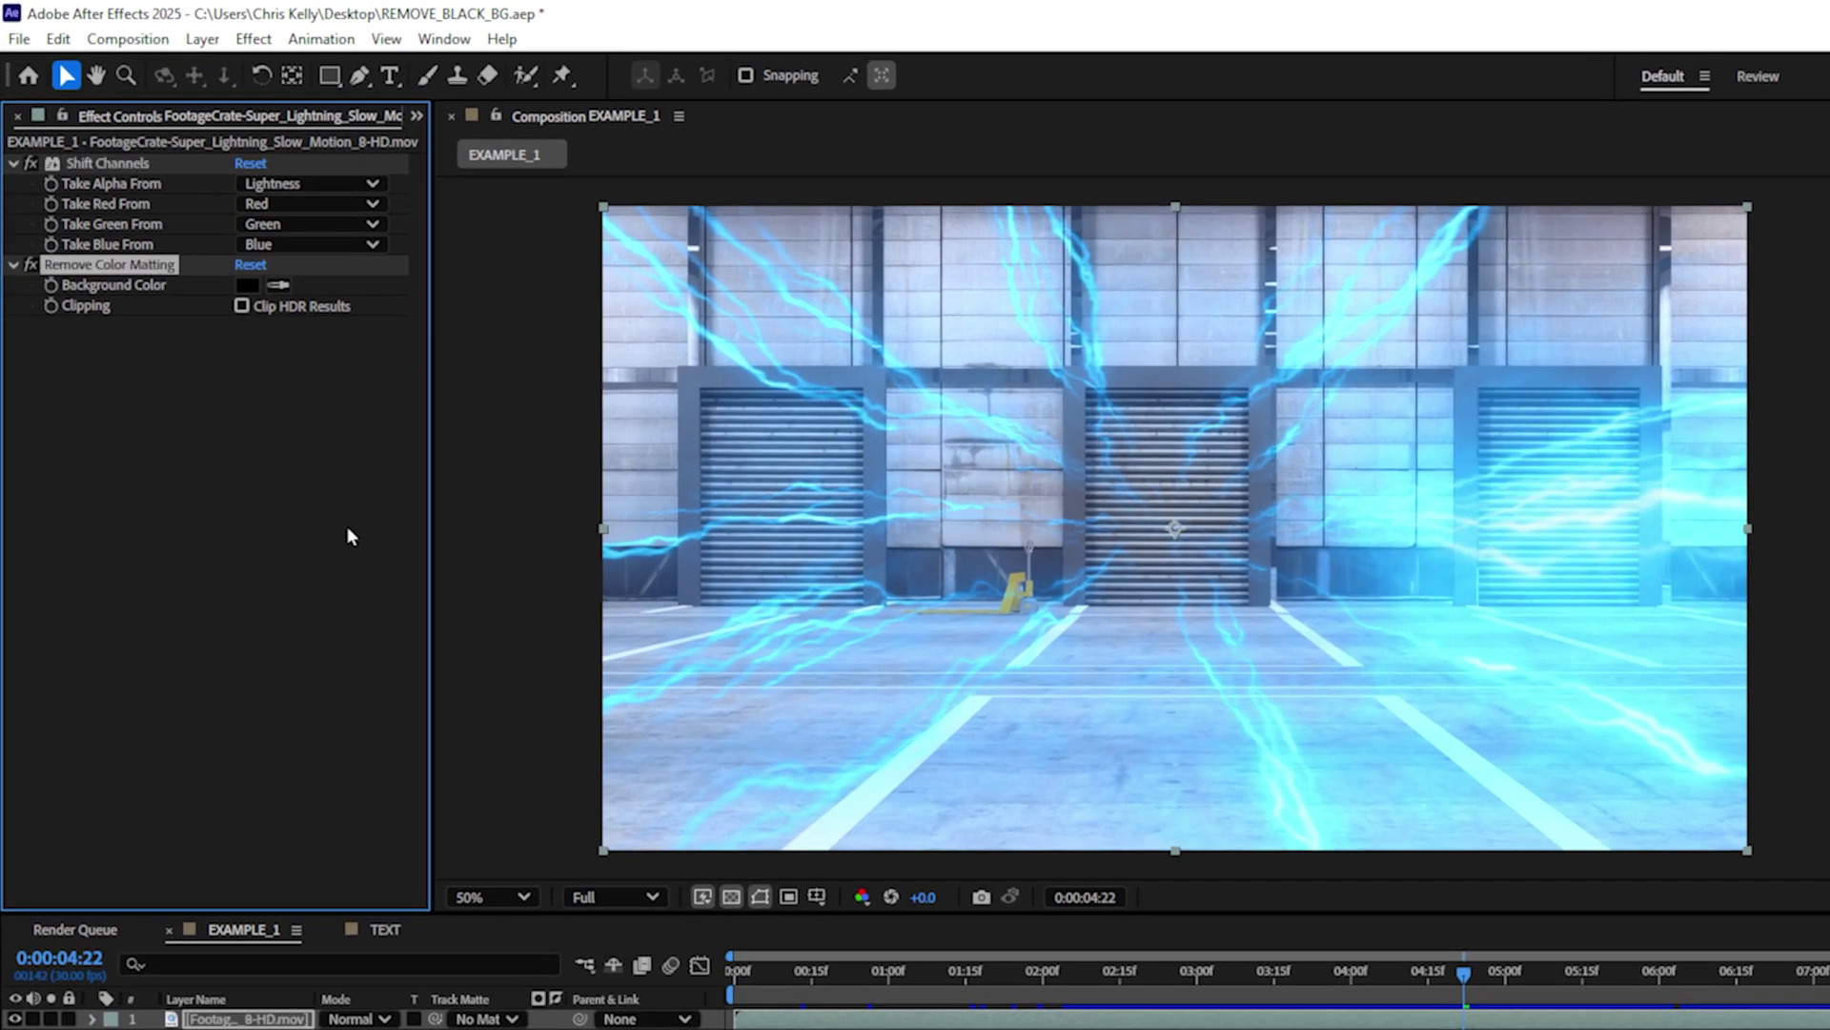
{"action": "left_click", "coordinate": [476, 1027]}
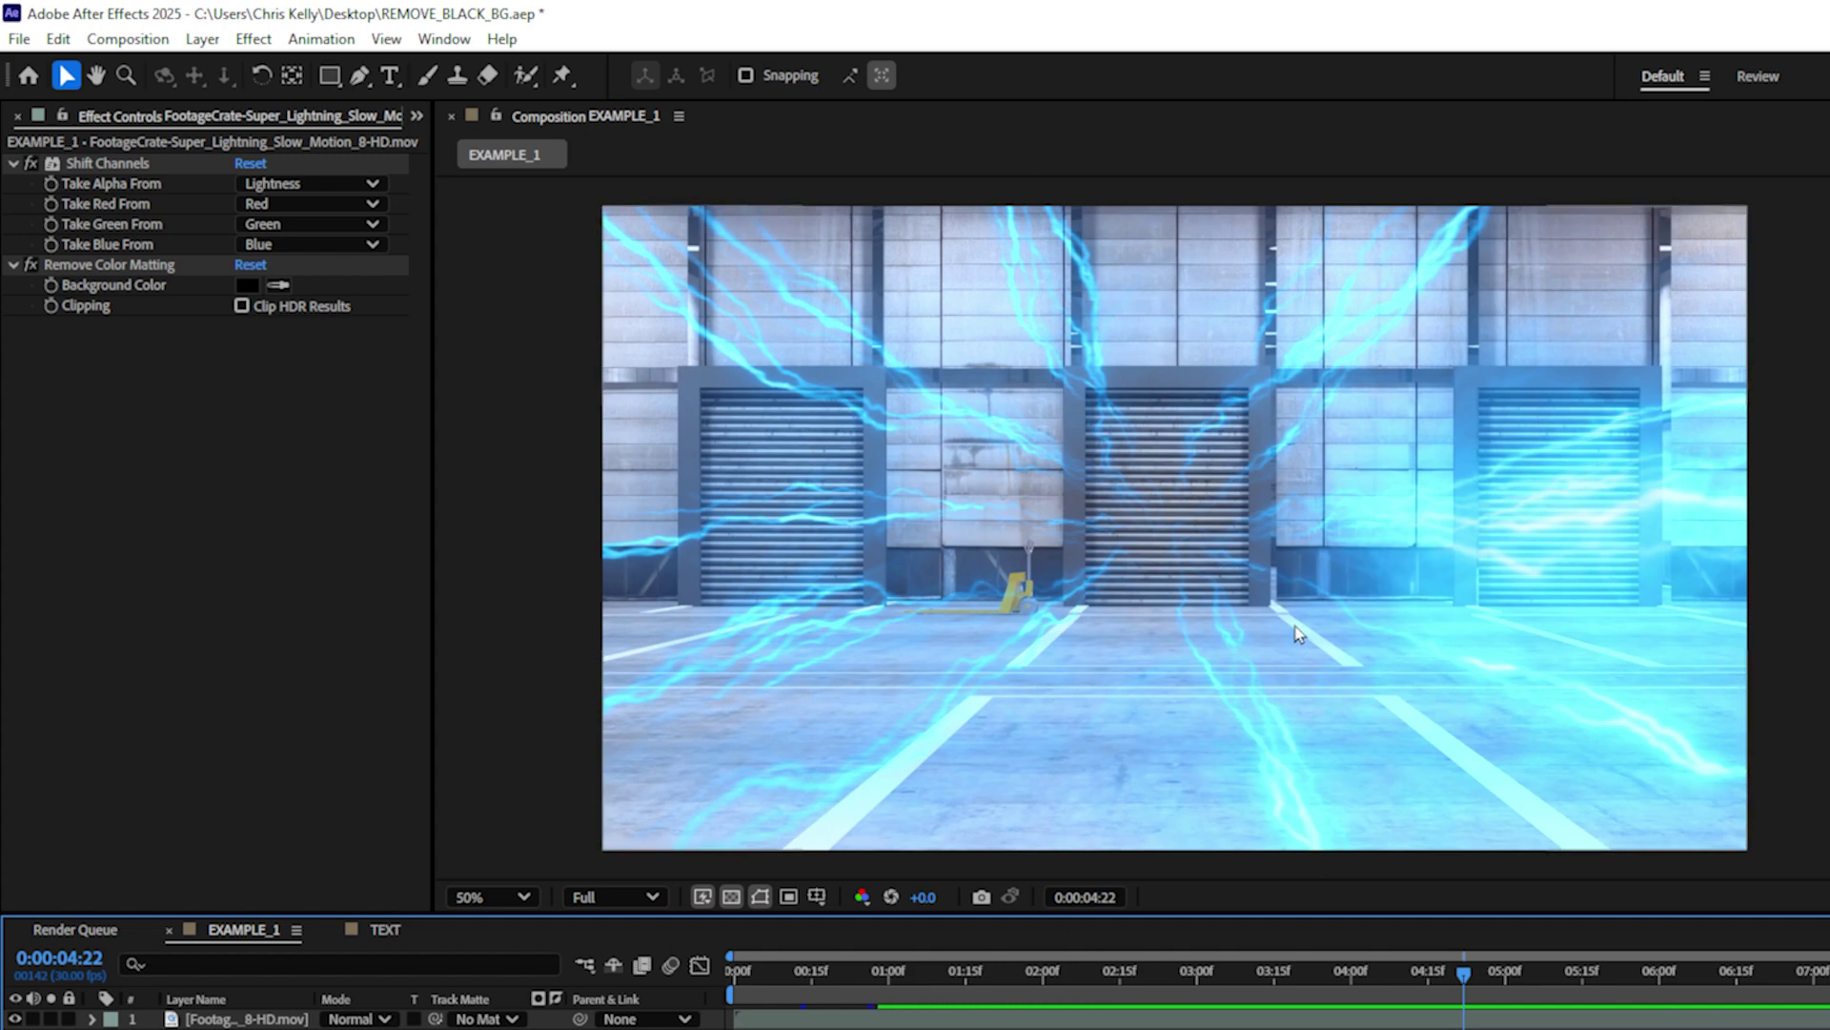
- Delete the Shift Channels and Remove Color Matting effects from the lightning layer
{"action": "scroll", "coordinate": [783, 690], "scroll_direction": "up", "scroll_amount": 2}
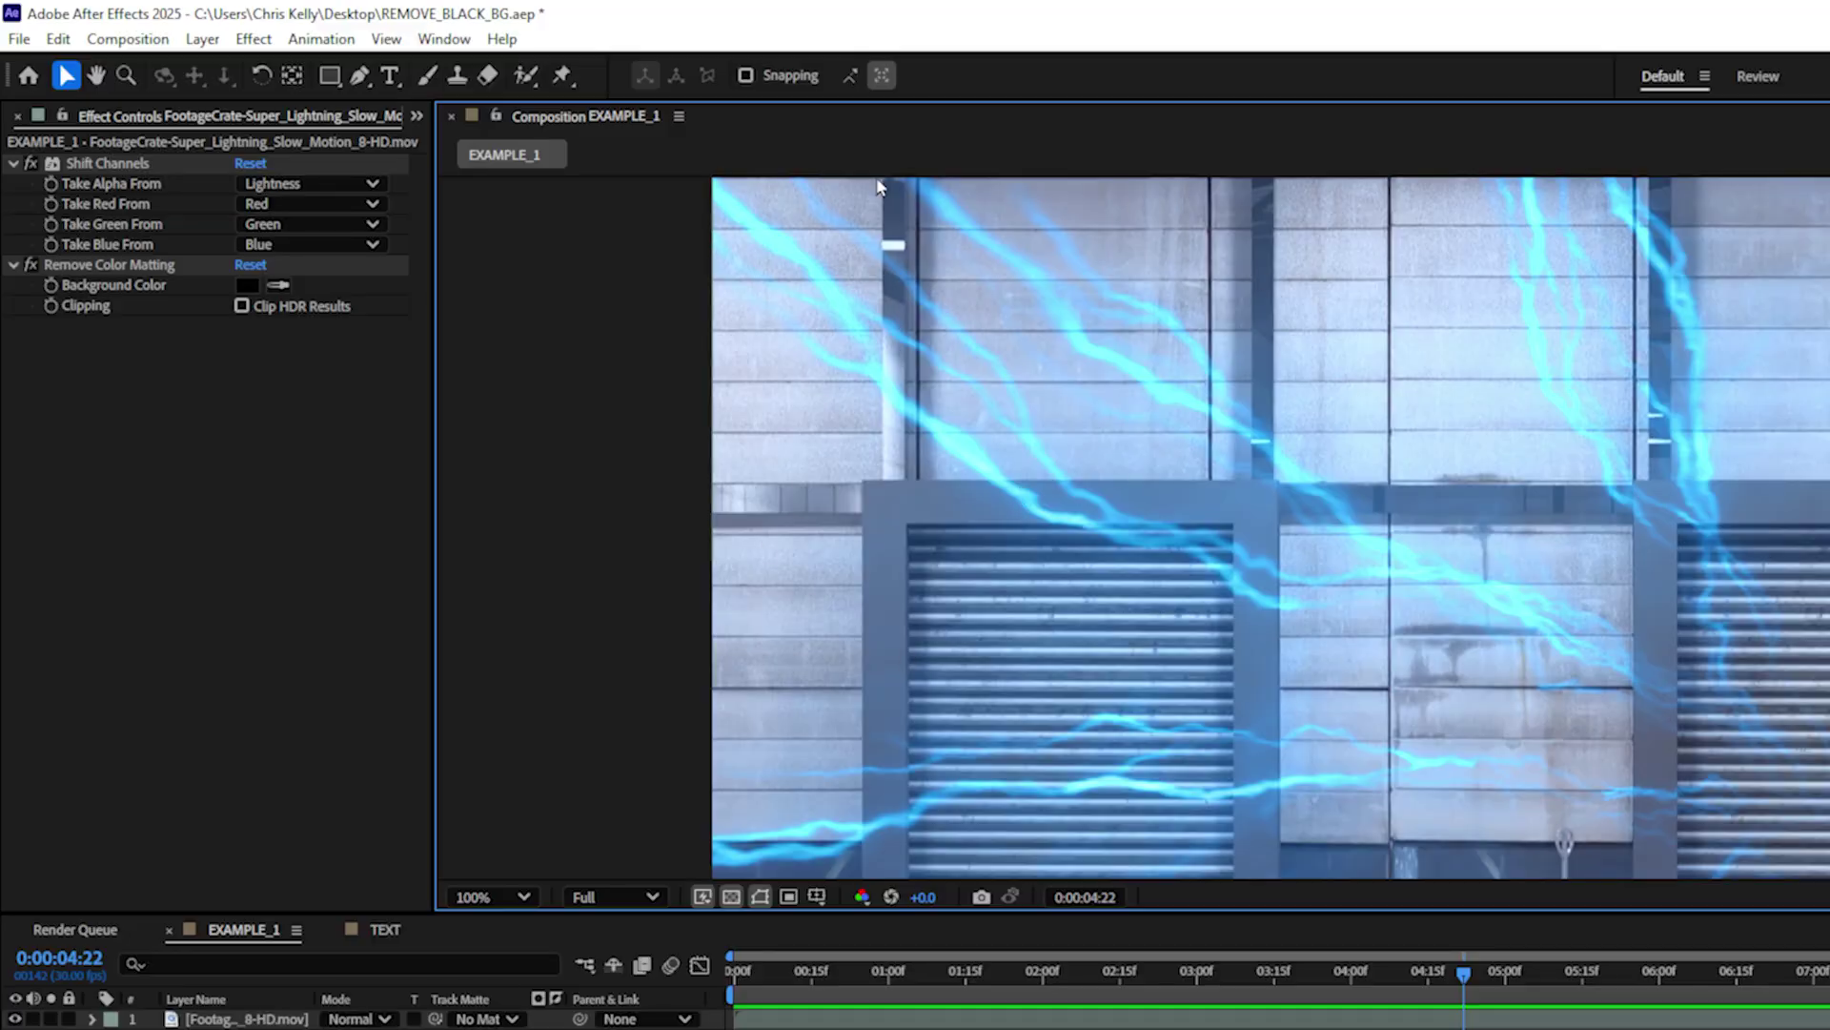
{"action": "left_click", "coordinate": [203, 541]}
{"action": "key", "text": "ctrl+a"}
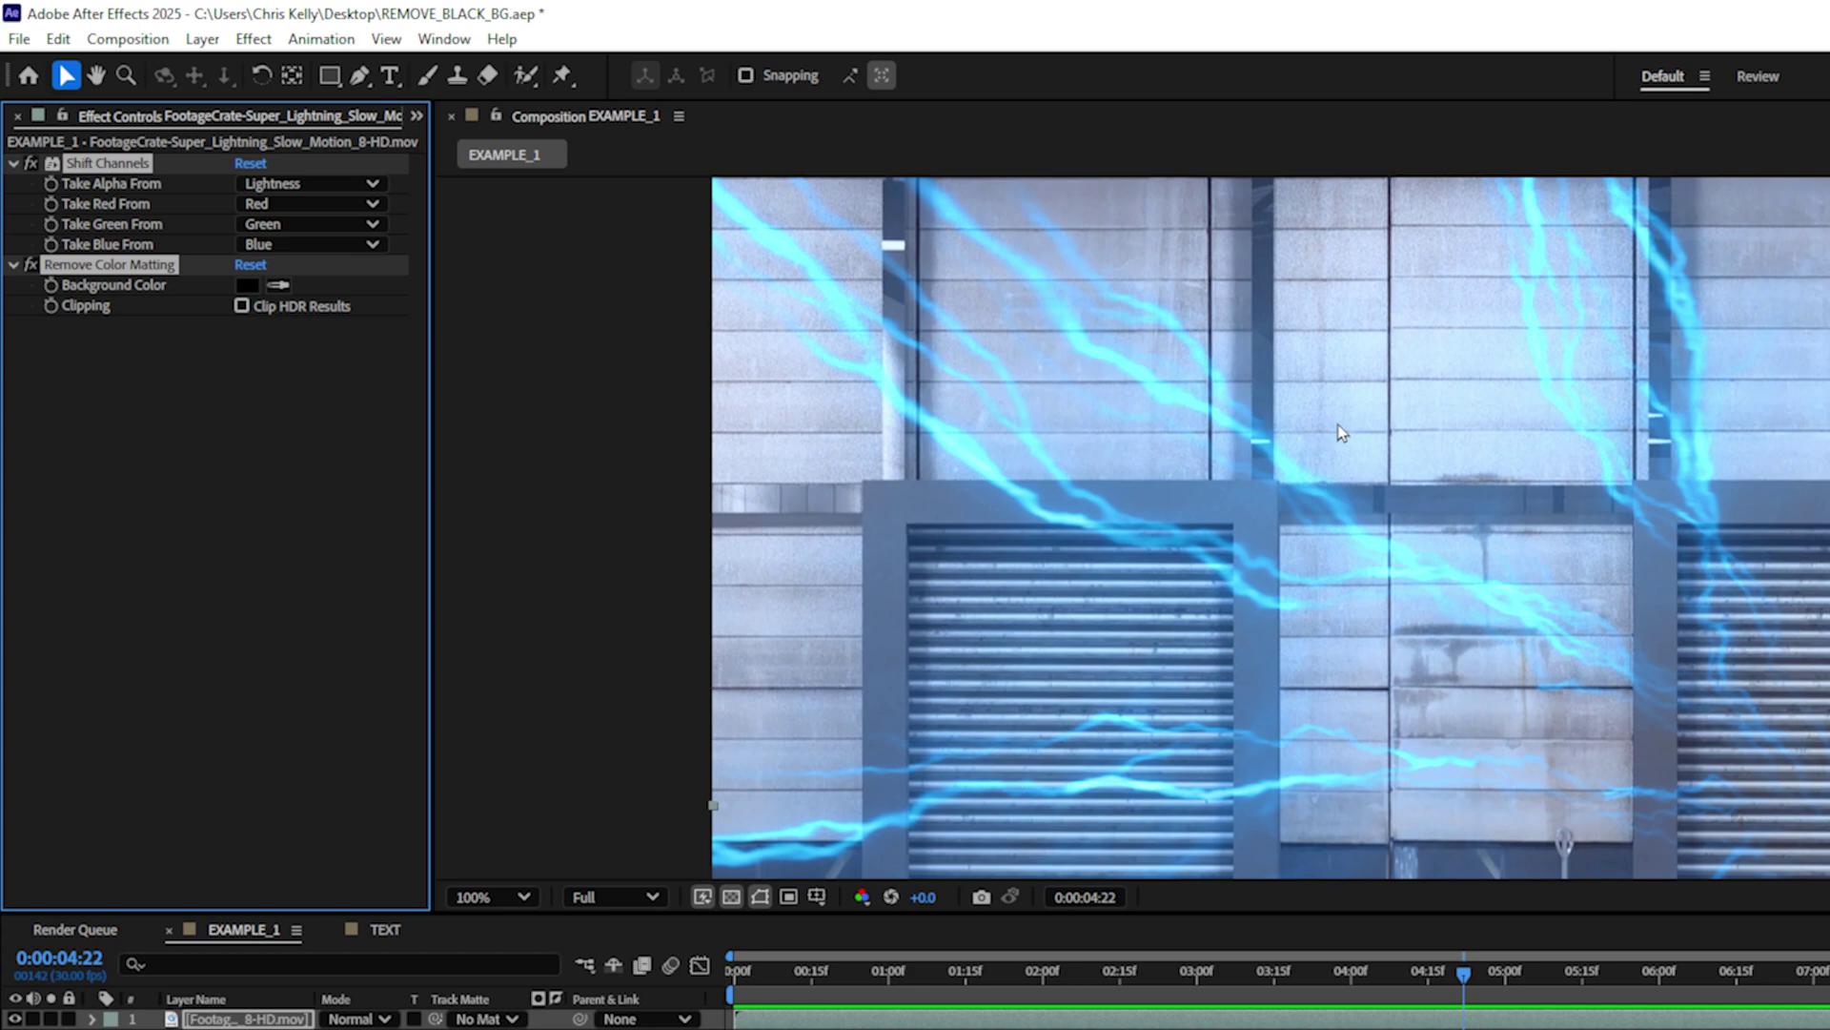
{"action": "key", "text": "Delete"}
- Apply Crates Unmult (Free) to the lightning layer, then add Exposure below it
{"action": "left_click", "coordinate": [1615, 256]}
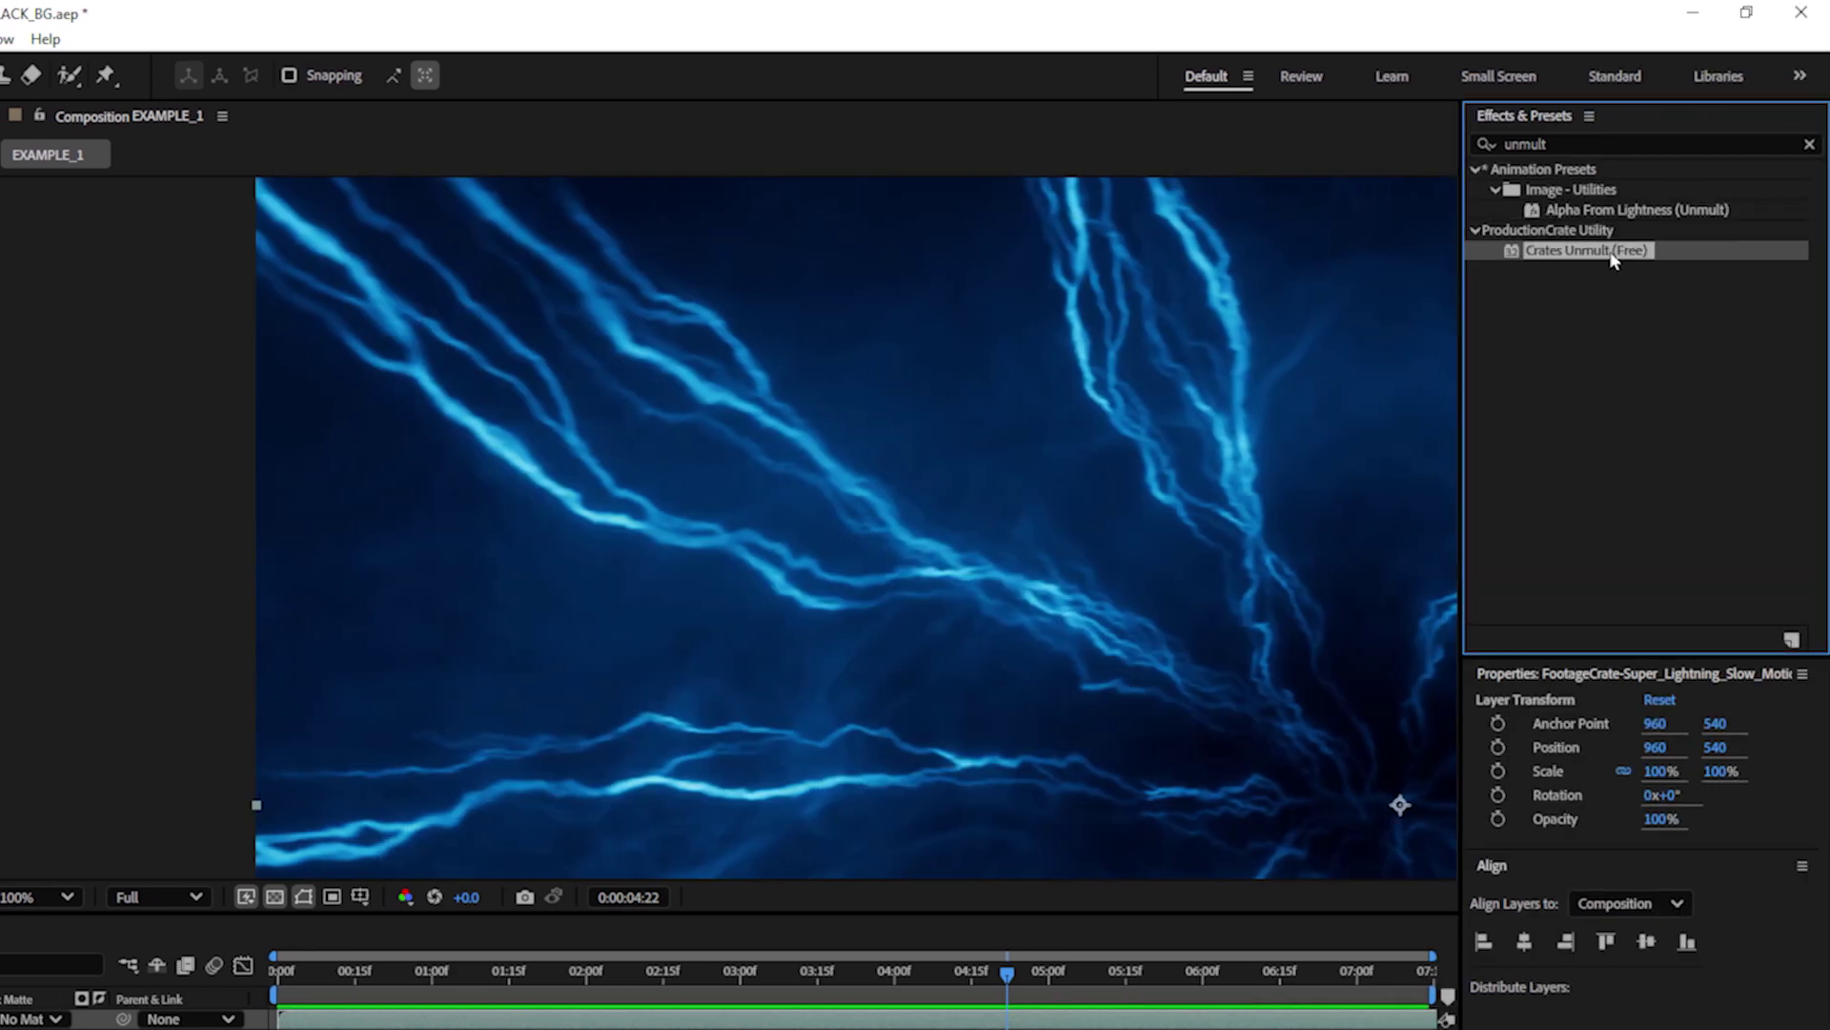
{"action": "left_click_drag", "start_coordinate": [1609, 259], "coordinate": [990, 425]}
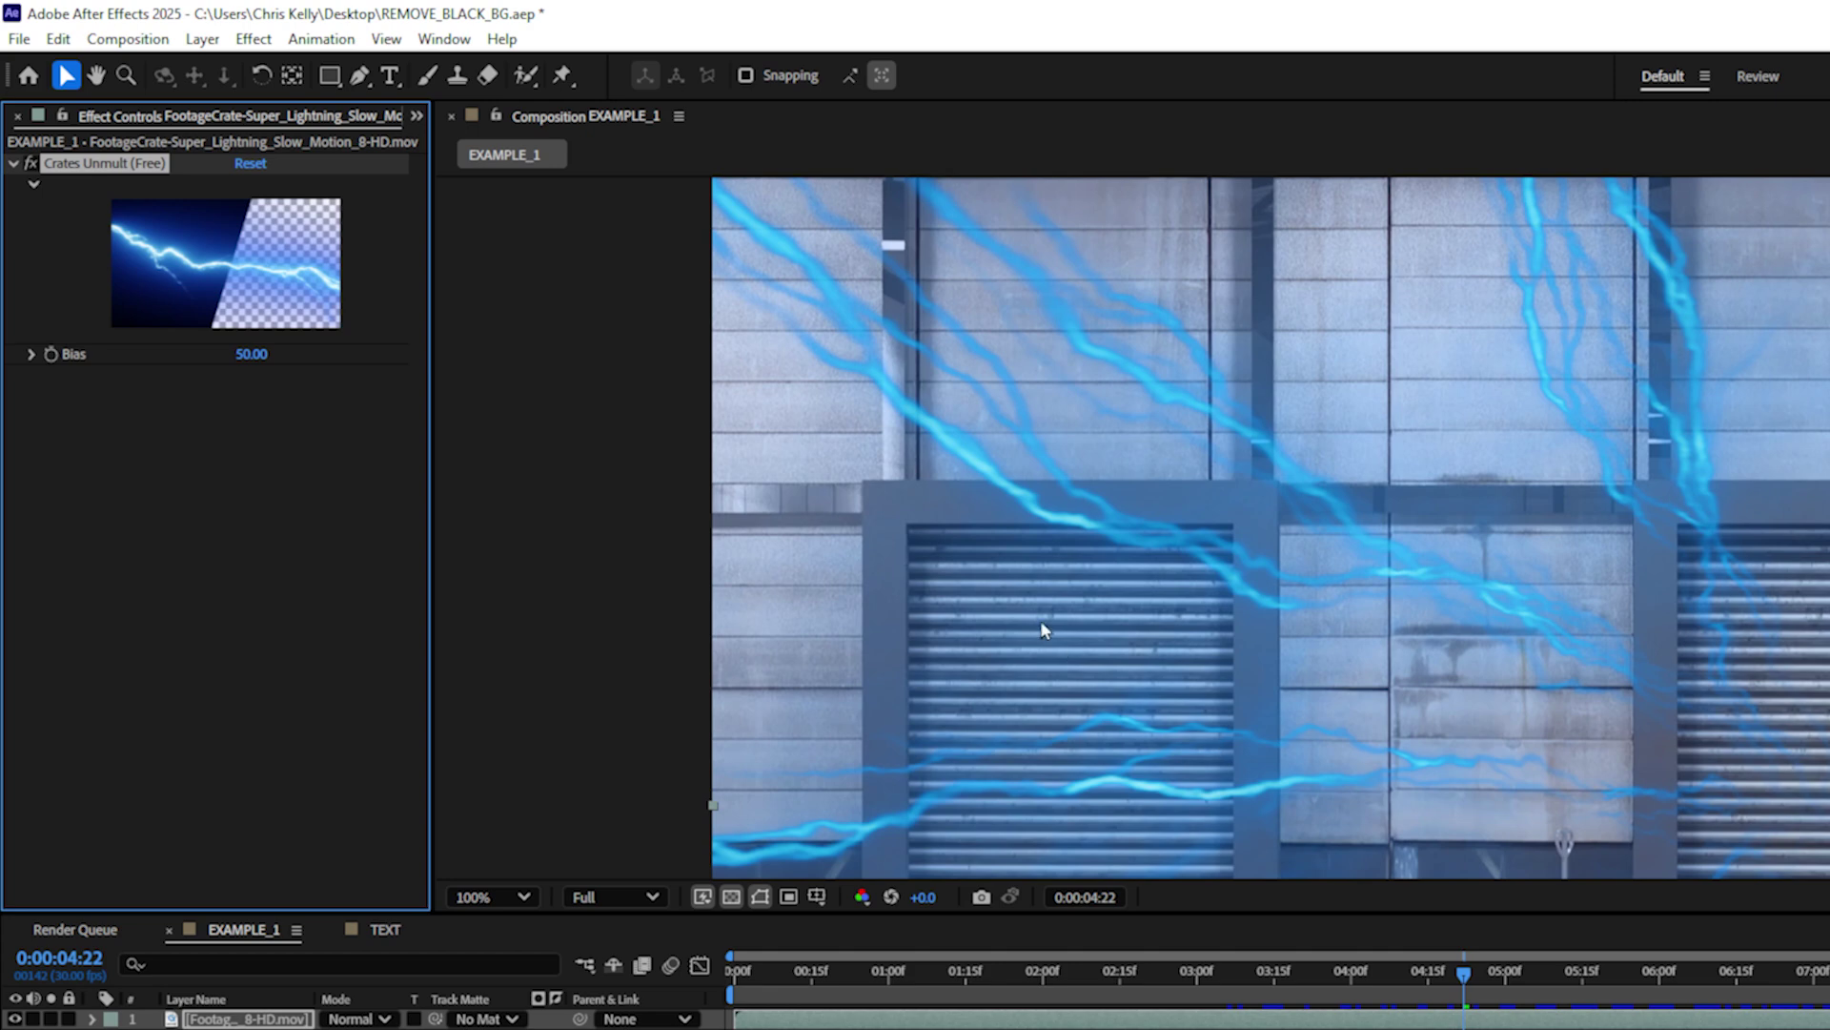
{"action": "scroll", "coordinate": [1276, 637], "scroll_direction": "down", "scroll_amount": 1}
{"action": "left_click_drag", "start_coordinate": [1484, 660], "coordinate": [1217, 467]}
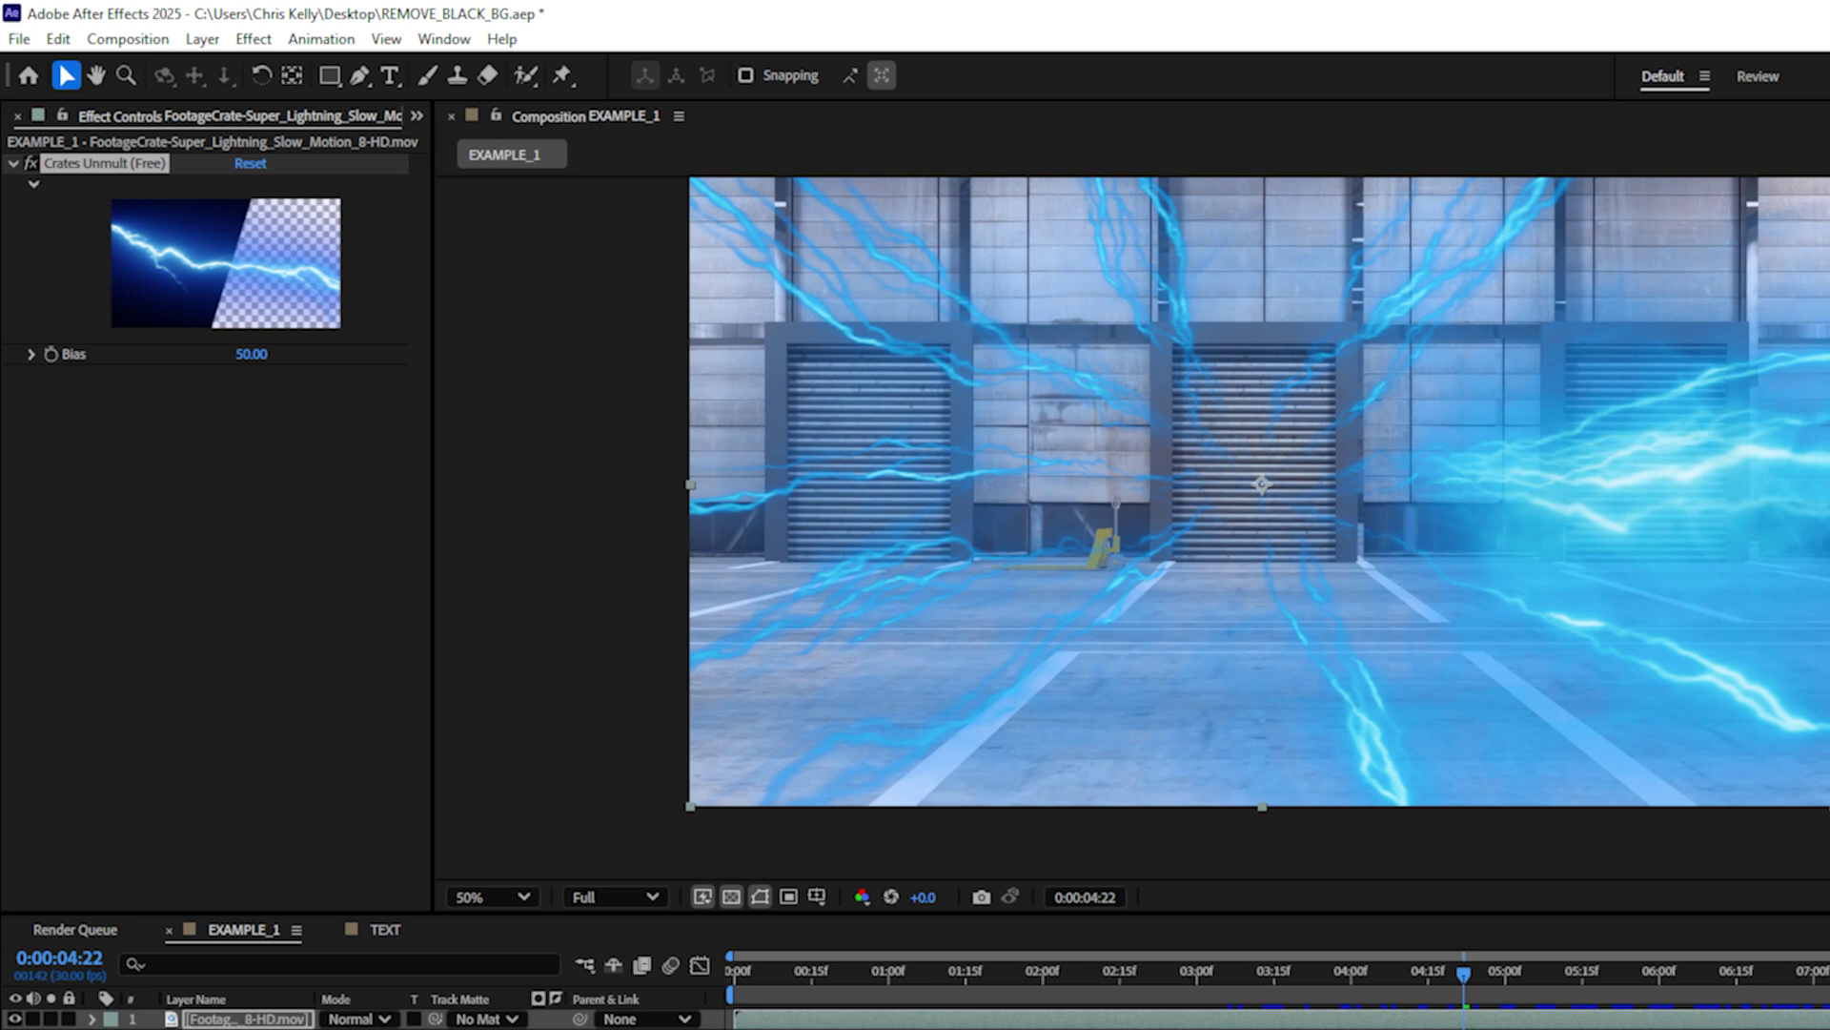
{"action": "left_click_drag", "start_coordinate": [1823, 259], "coordinate": [398, 408]}
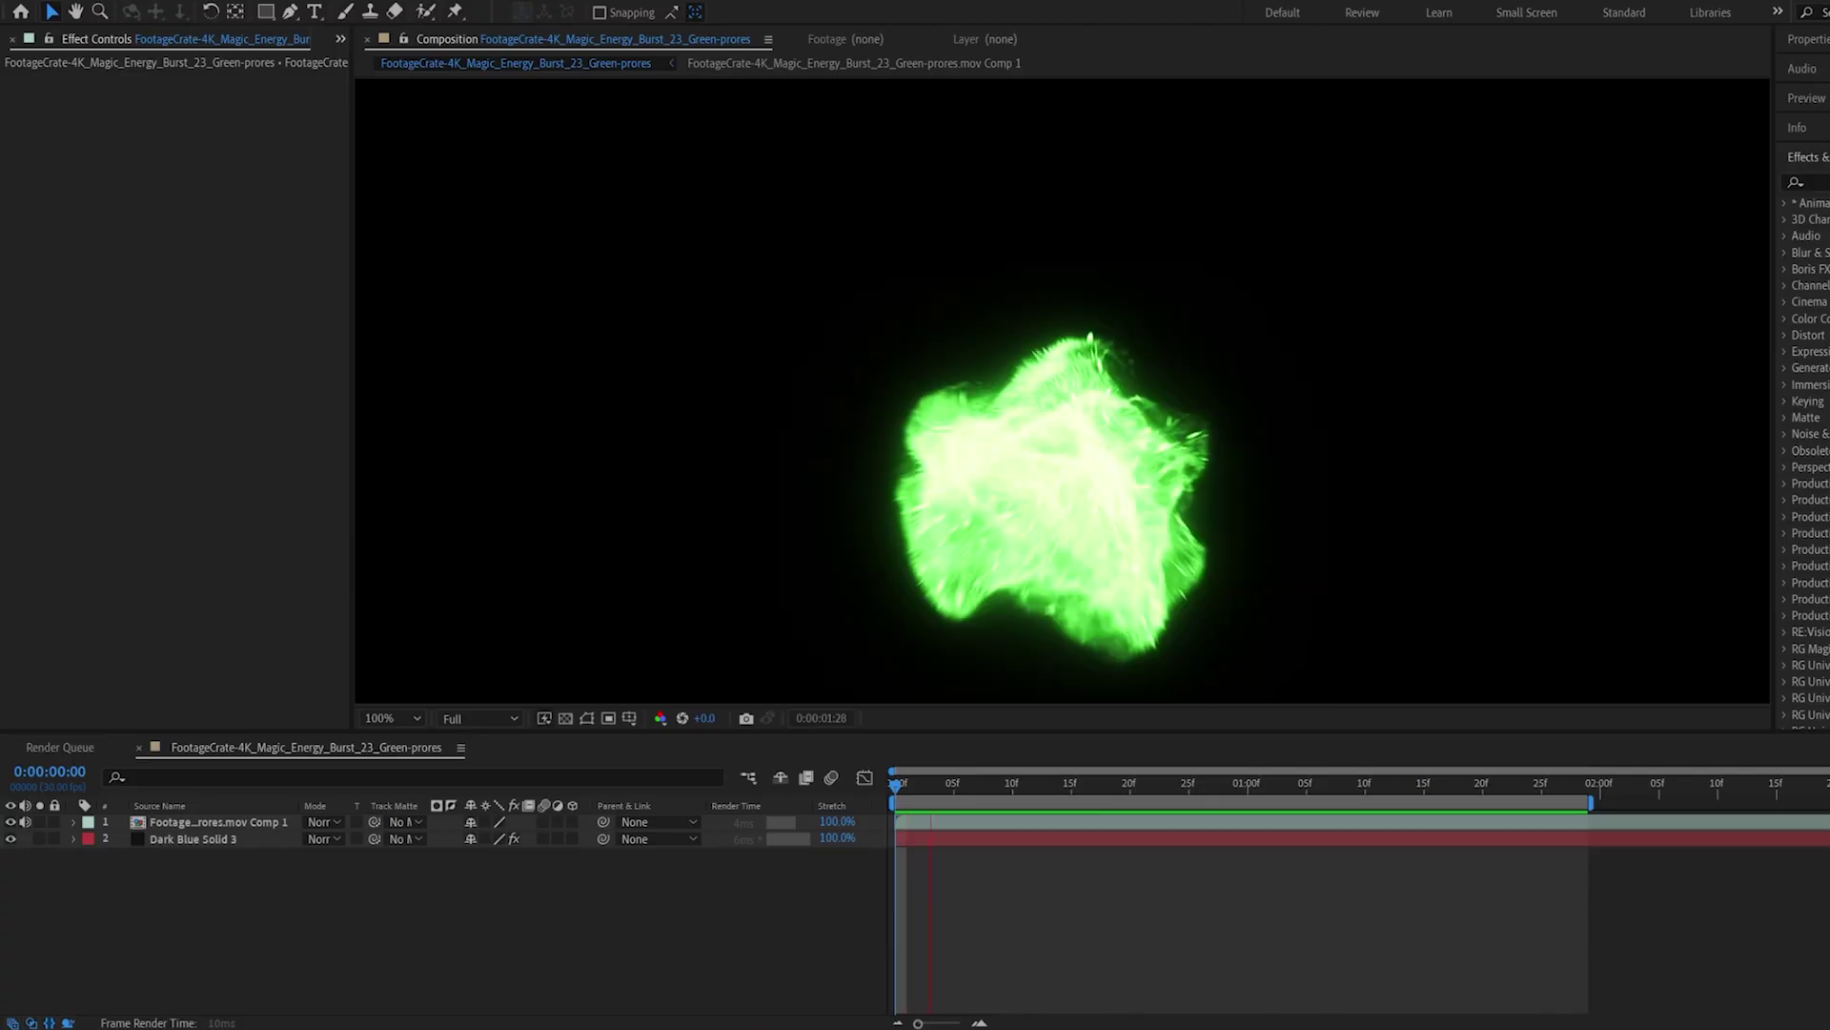
- Apply Crates Unmult to the green energy burst and download the LaForge plugin pack for Windows
{"action": "mouse_move", "coordinate": [531, 555]}
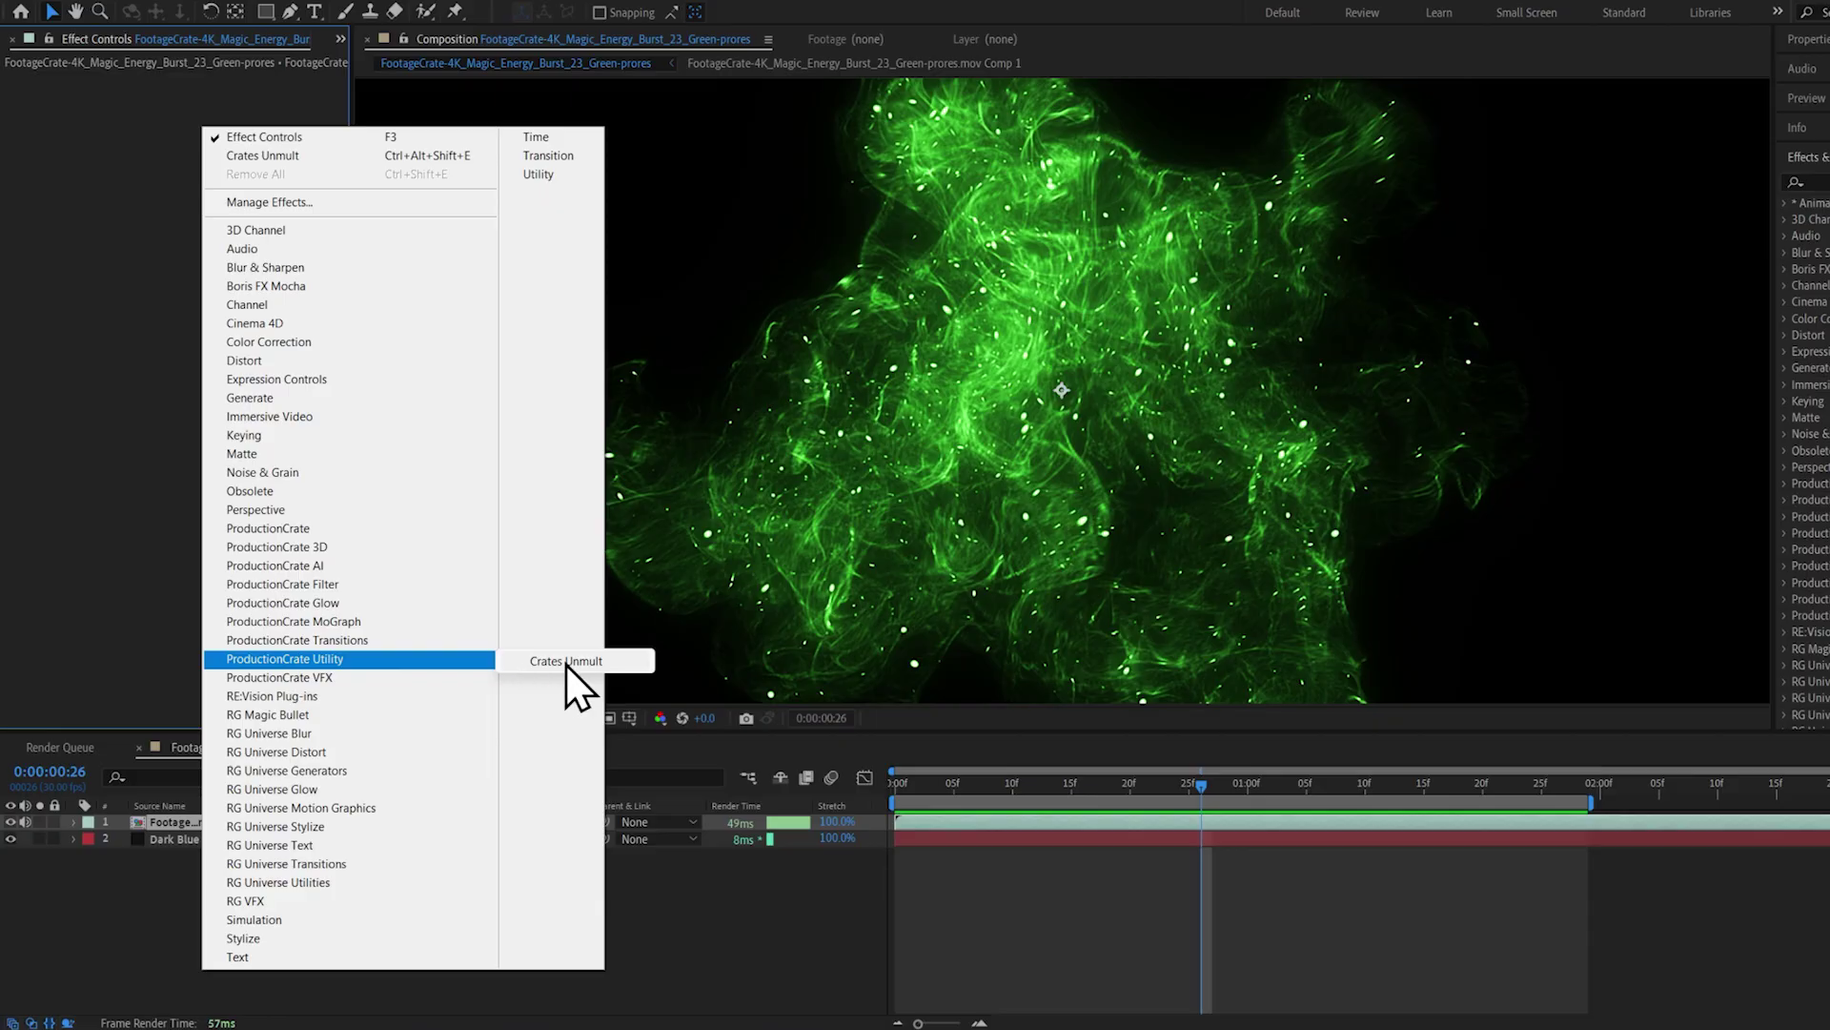
{"action": "left_click", "coordinate": [566, 660]}
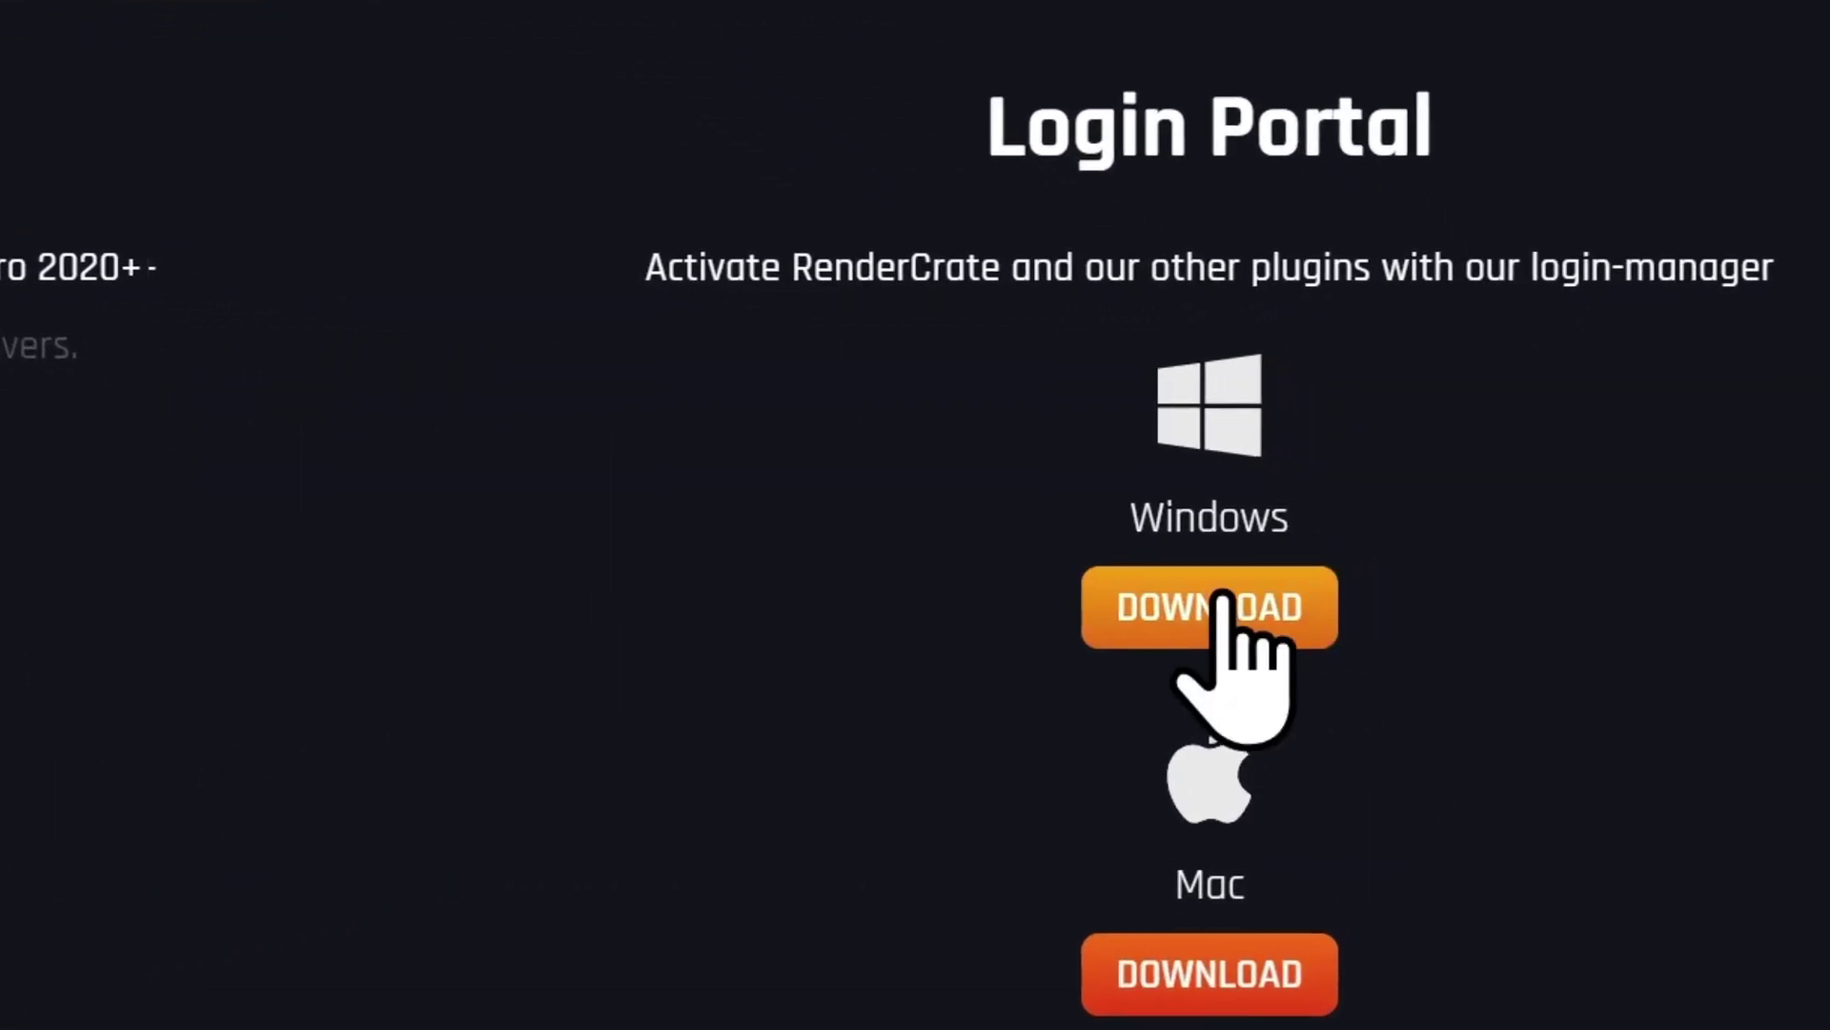
{"action": "left_click", "coordinate": [1409, 644]}
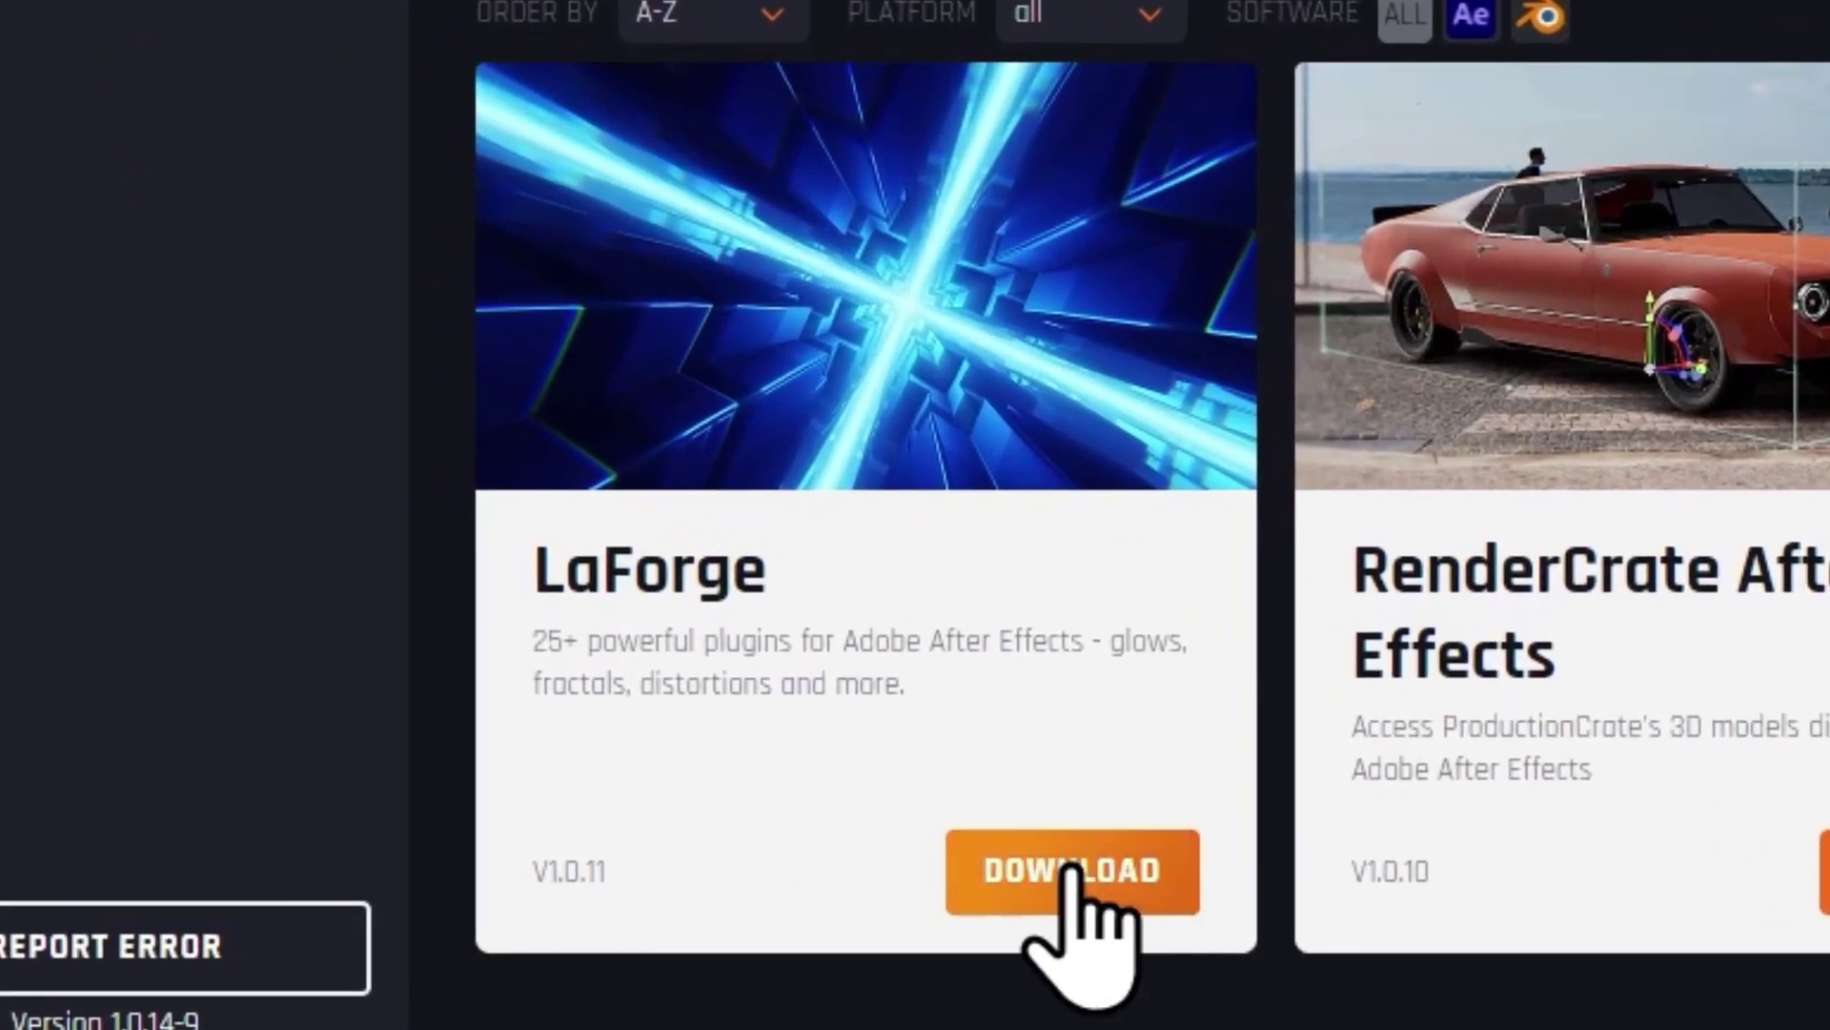
{"action": "left_click", "coordinate": [739, 930]}
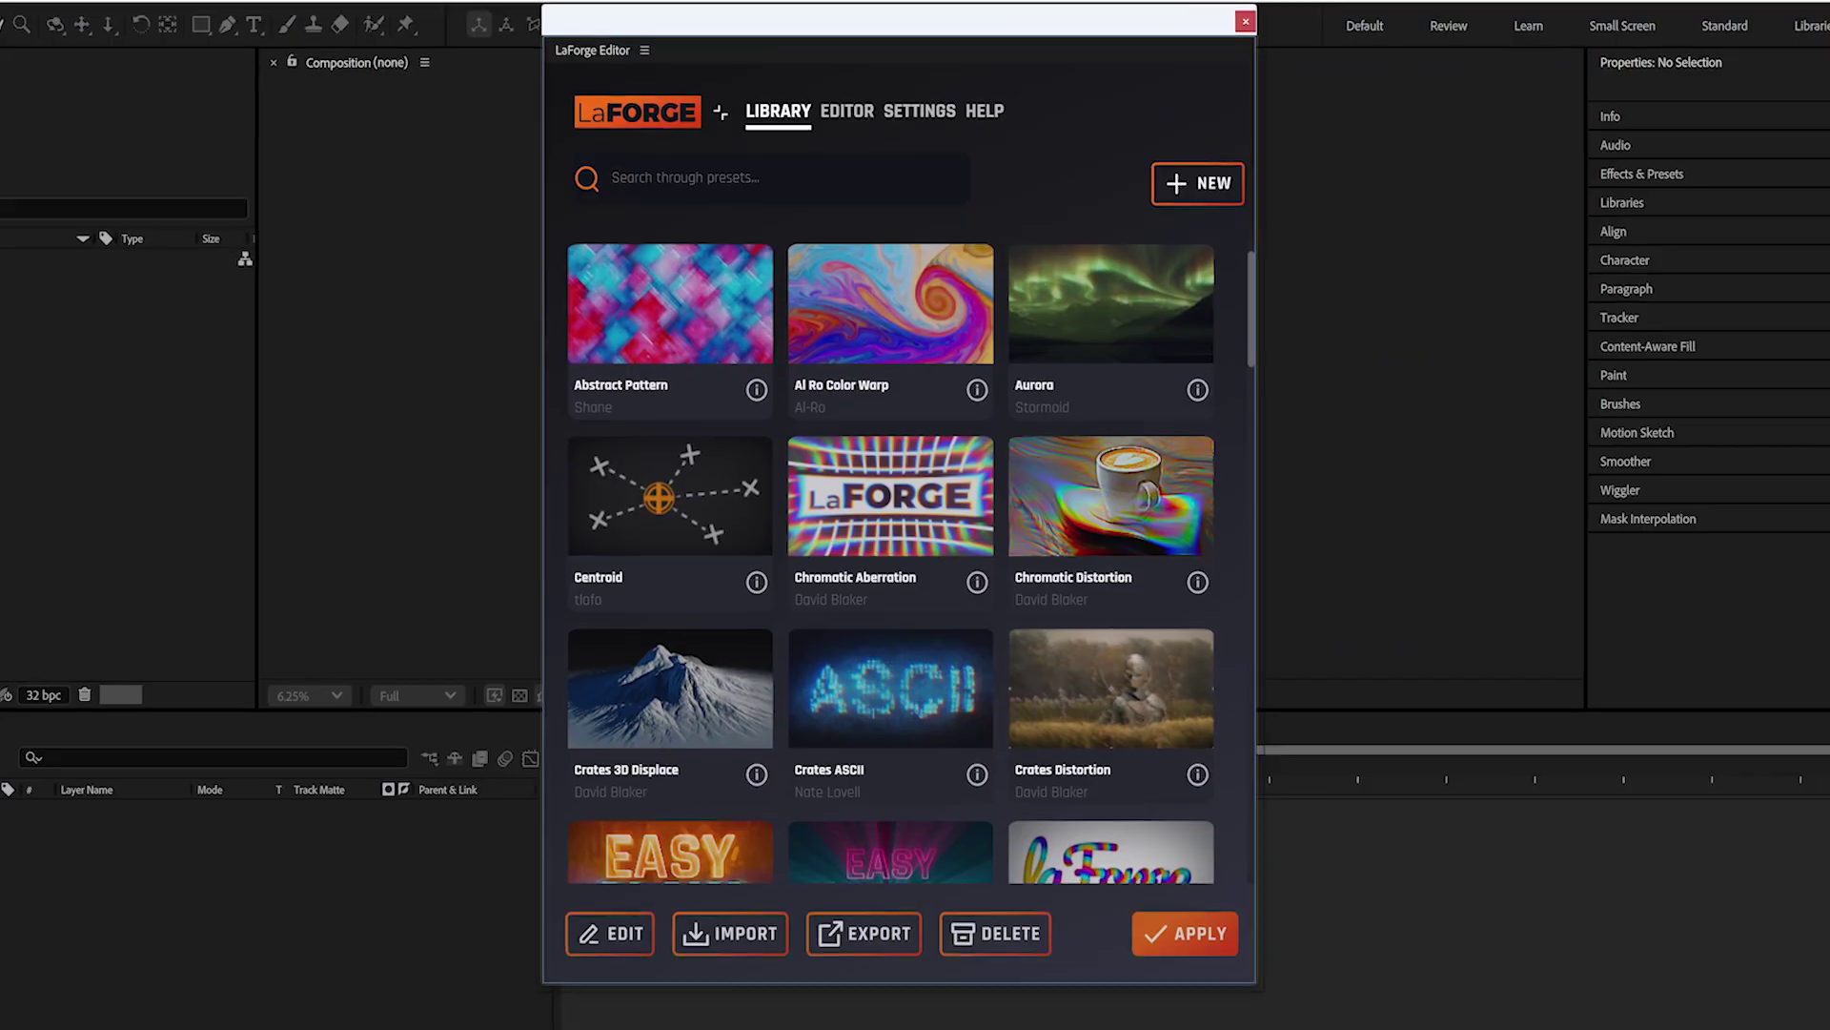
- Scroll through the LaForge Editor library to find the Crates Unmult preset
{"action": "scroll", "coordinate": [892, 563], "scroll_direction": "down", "scroll_amount": 5}
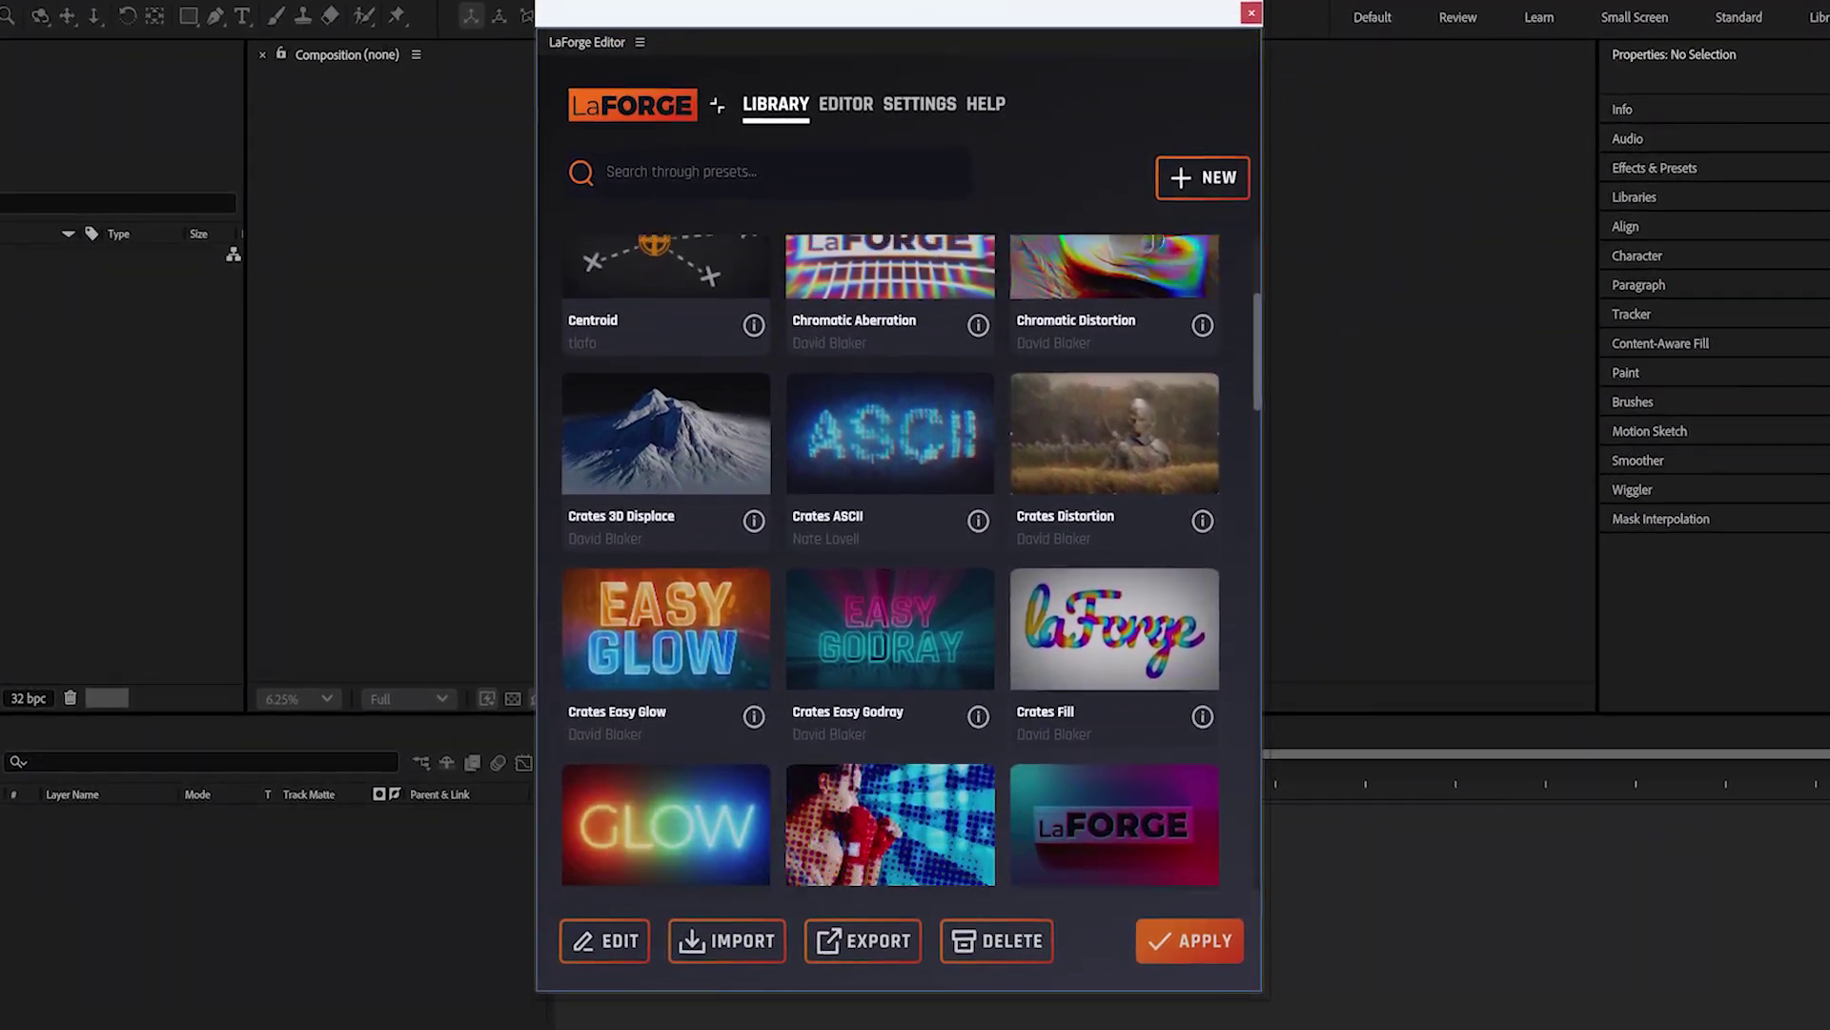
{"action": "scroll", "coordinate": [891, 562], "scroll_direction": "down", "scroll_amount": 5}
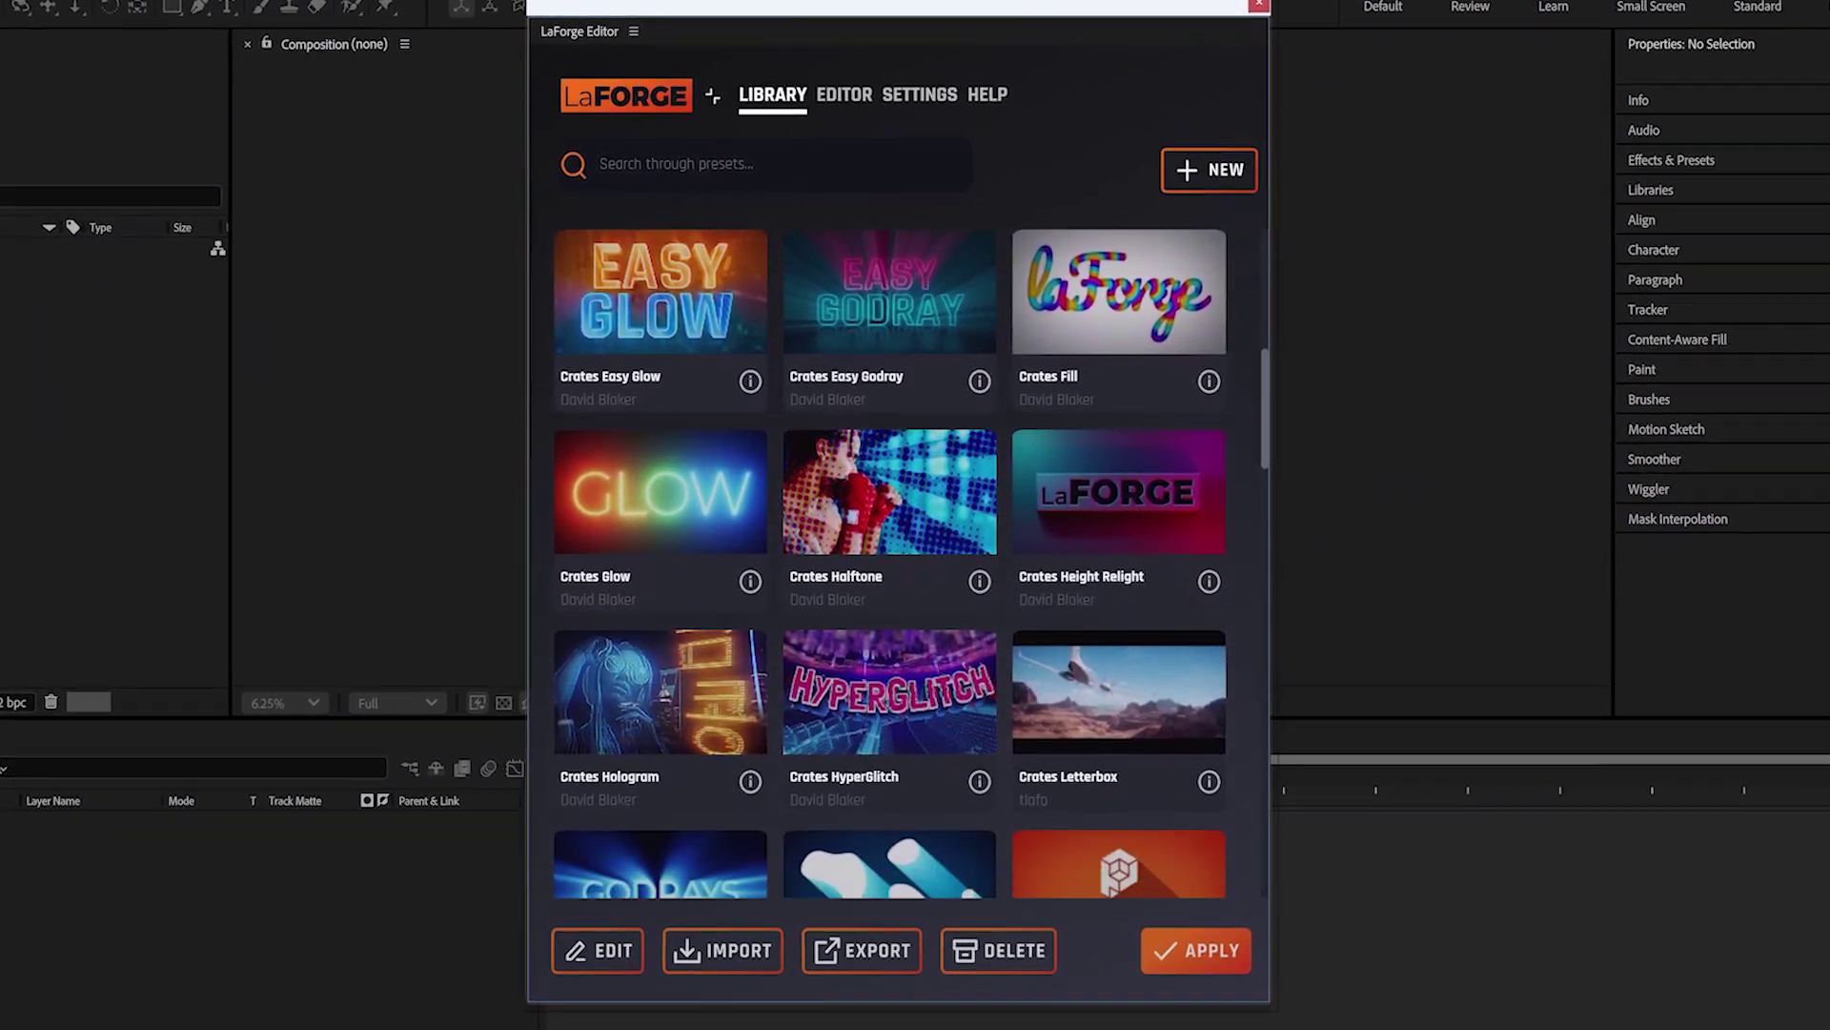
{"action": "scroll", "coordinate": [891, 562], "scroll_direction": "down", "scroll_amount": 5}
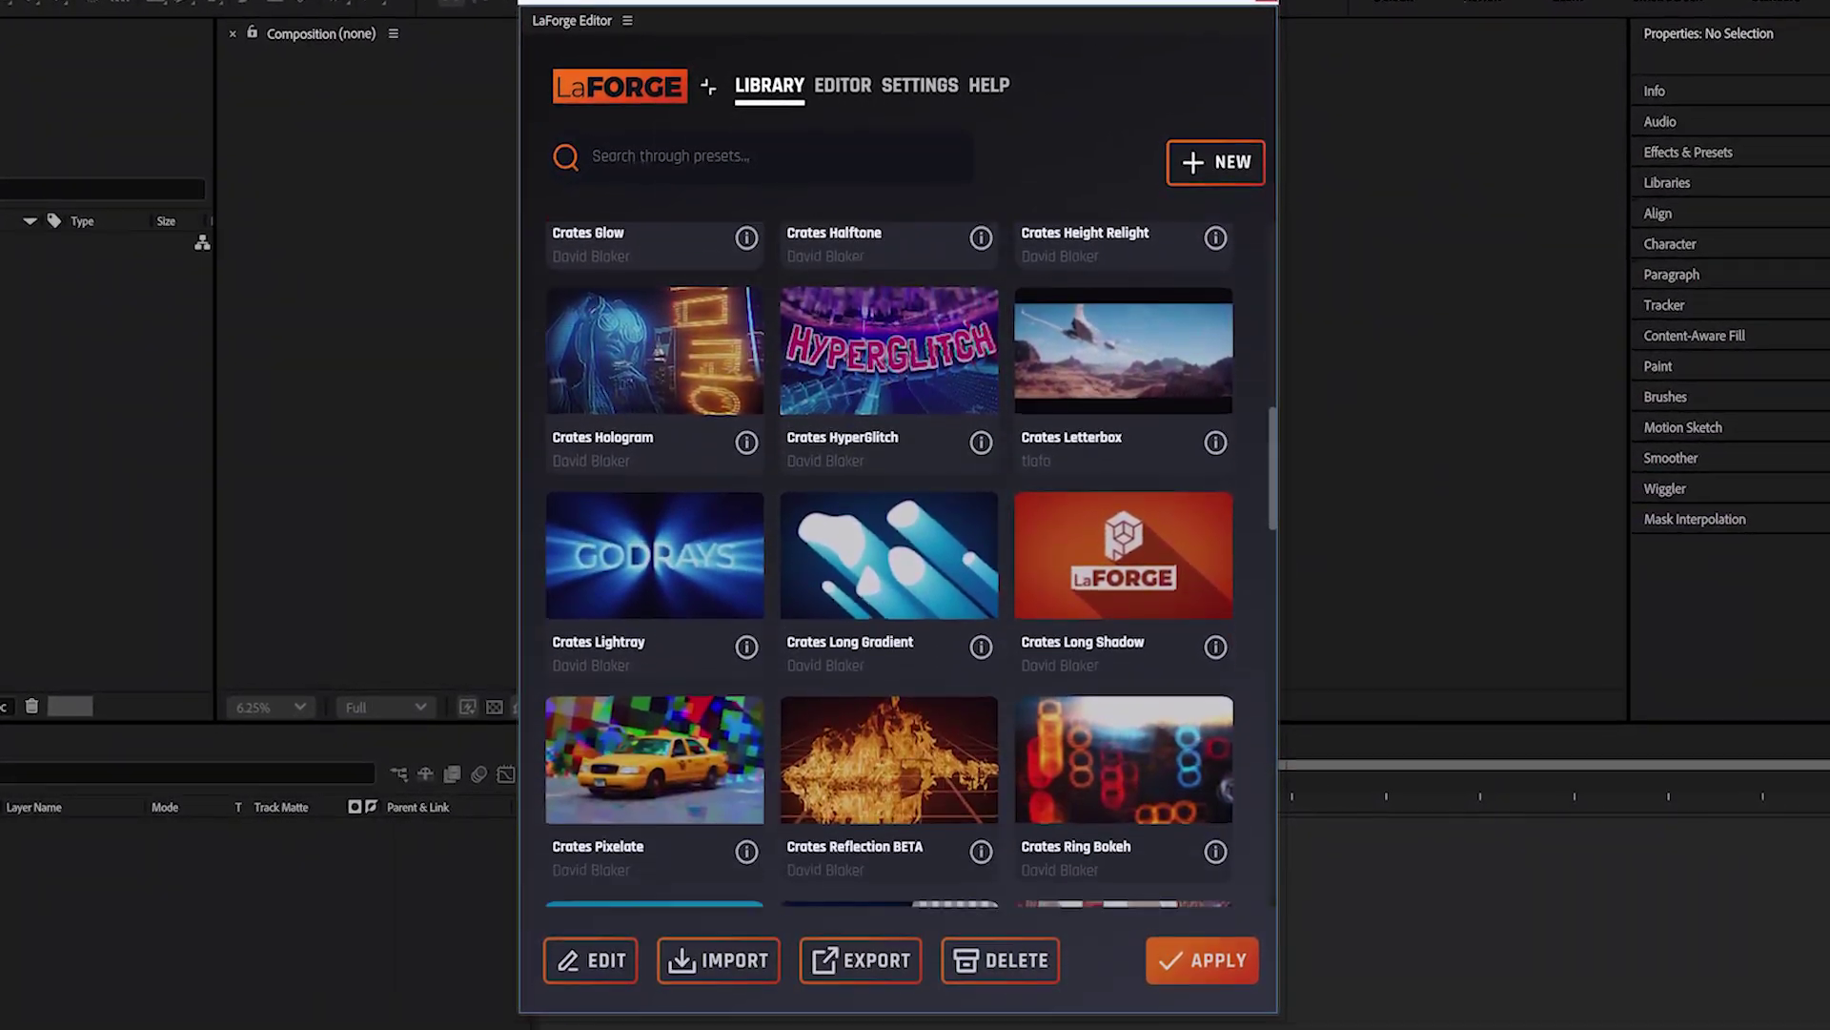
{"action": "scroll", "coordinate": [891, 562], "scroll_direction": "down", "scroll_amount": 4}
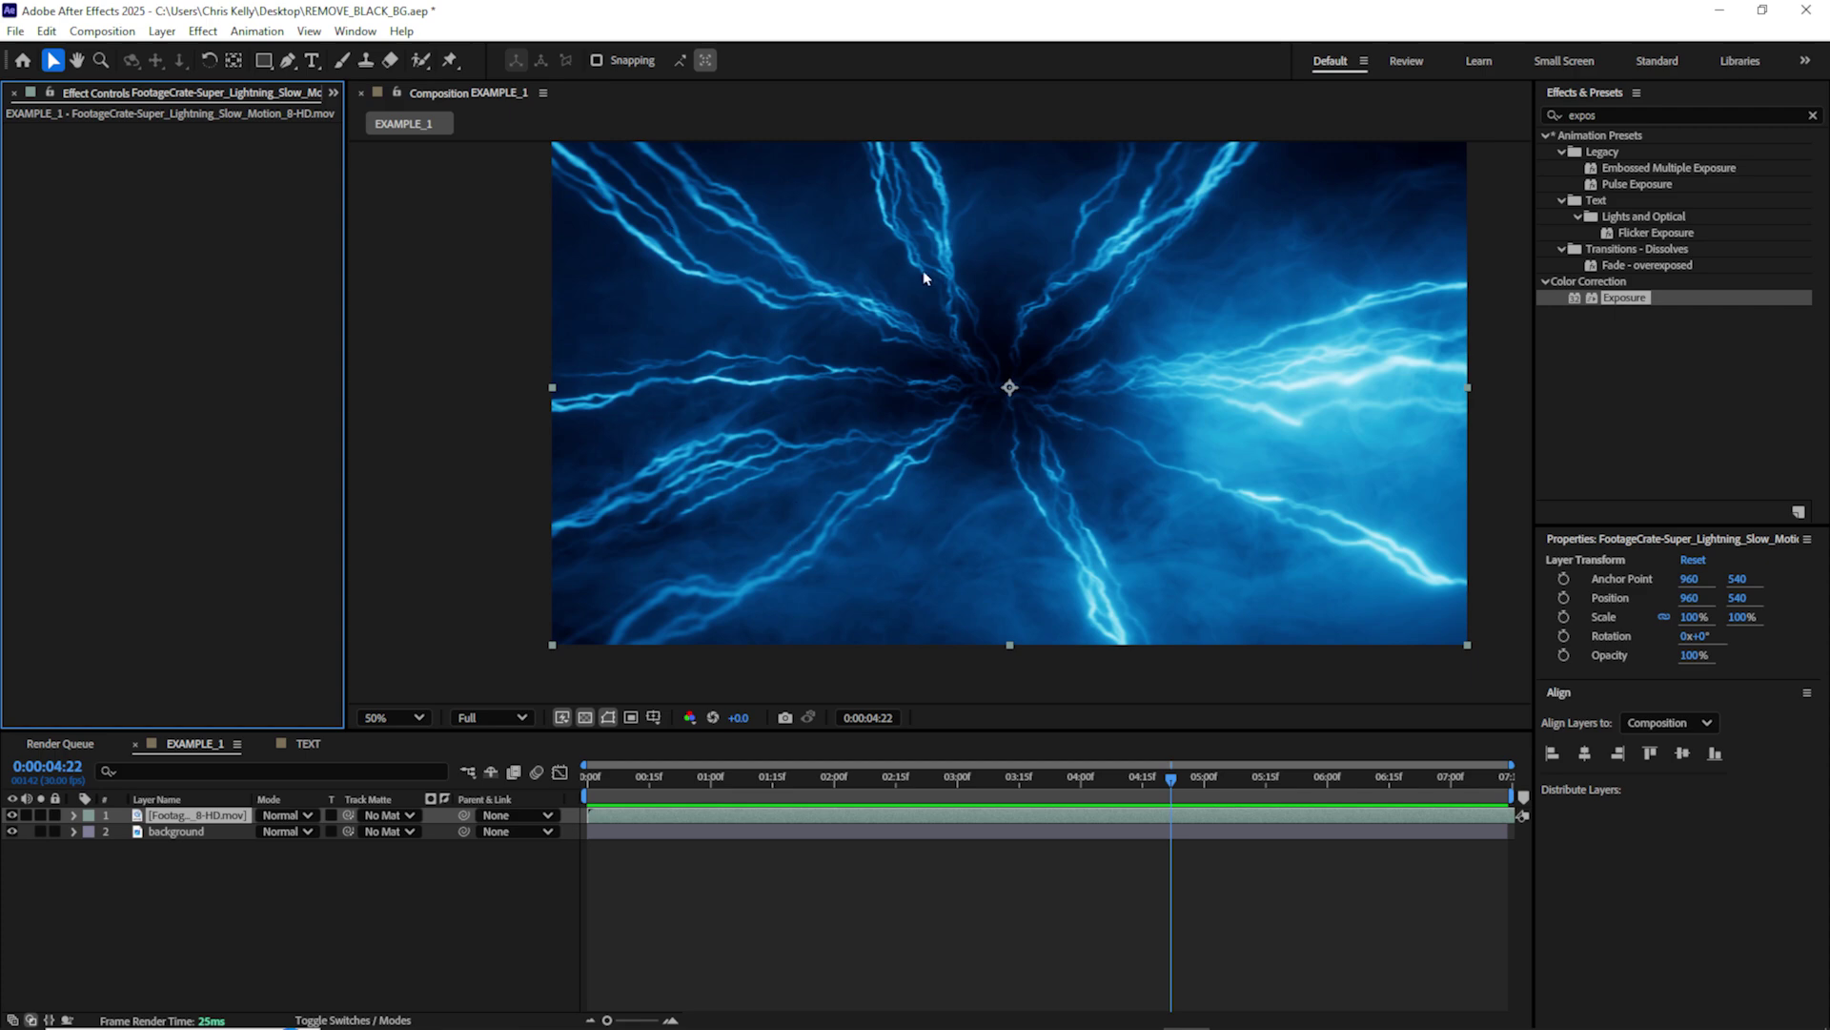
- Zoom the EXAMPLE_1 viewer to 200%, back out to 100%, then in to 200% again
{"action": "key", "text": "period"}
{"action": "key", "text": "period"}
{"action": "key", "text": "comma"}
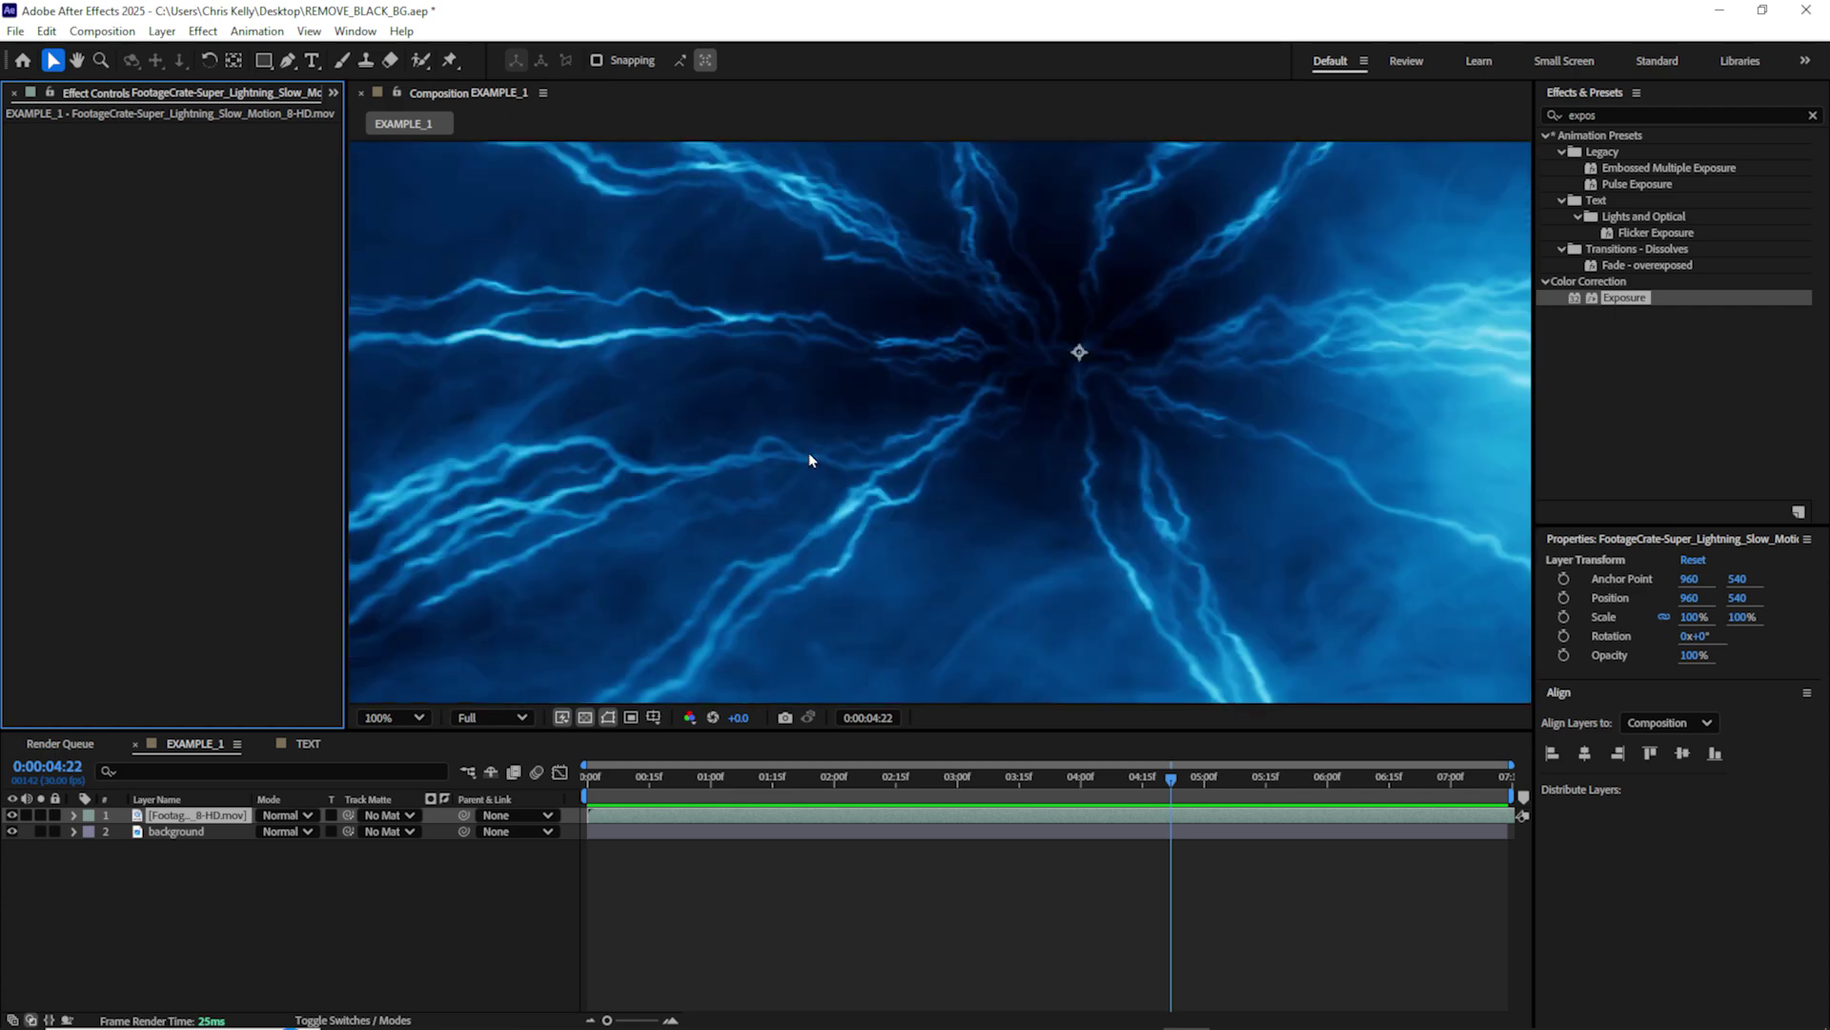
{"action": "key", "text": "period"}
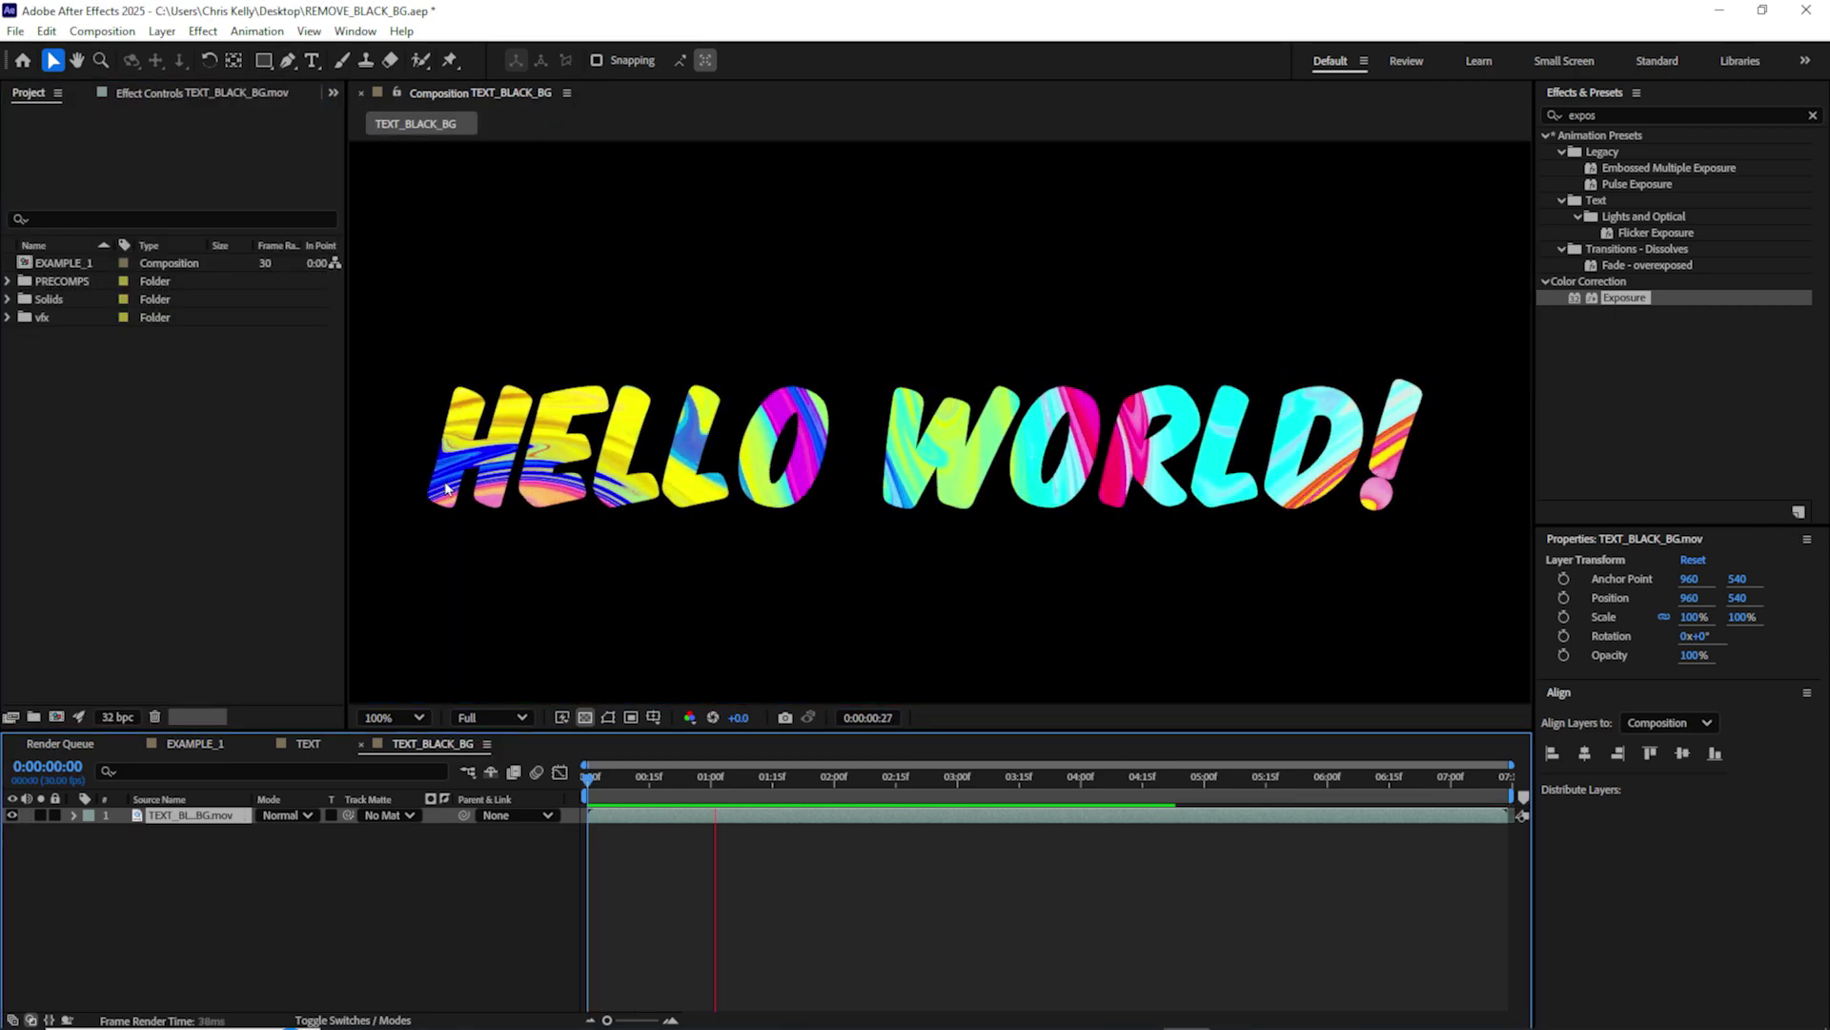
- Stop playback, try Screen blending on the HELLO WORLD! clip, then revert it to Normal
{"action": "key", "text": "space"}
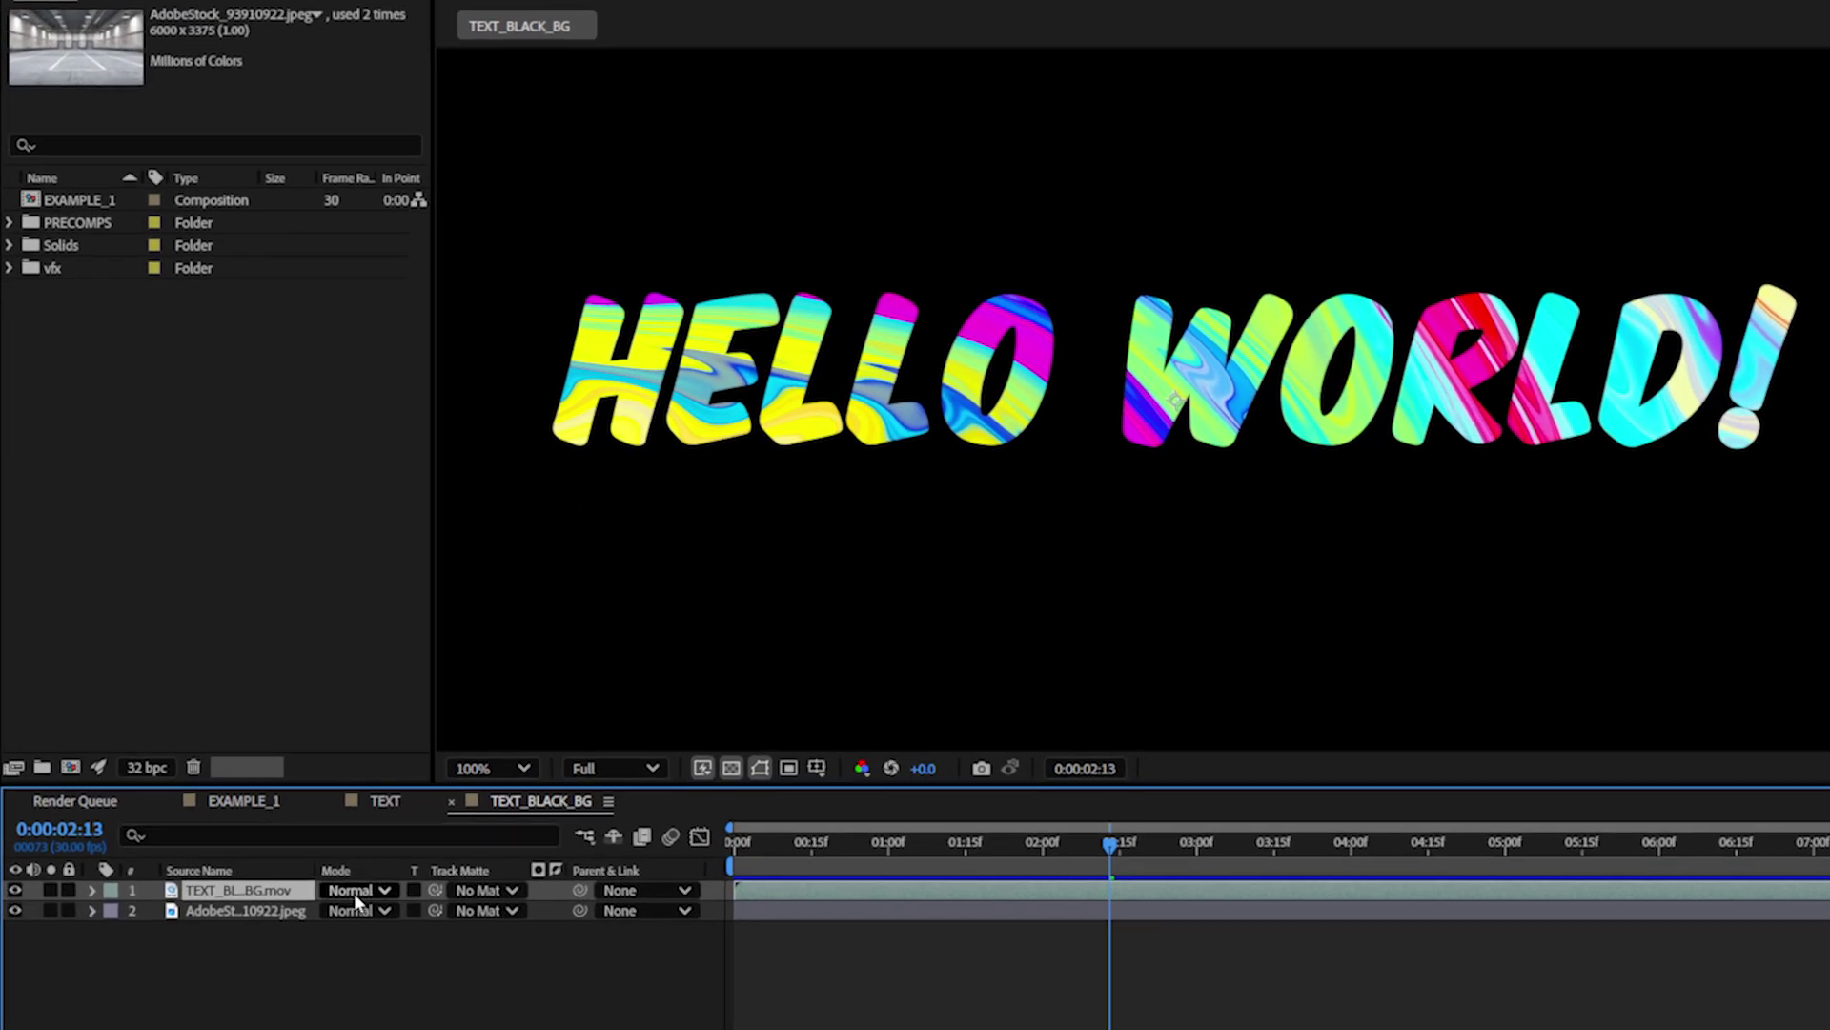
{"action": "left_click", "coordinate": [354, 897]}
{"action": "left_click", "coordinate": [569, 423]}
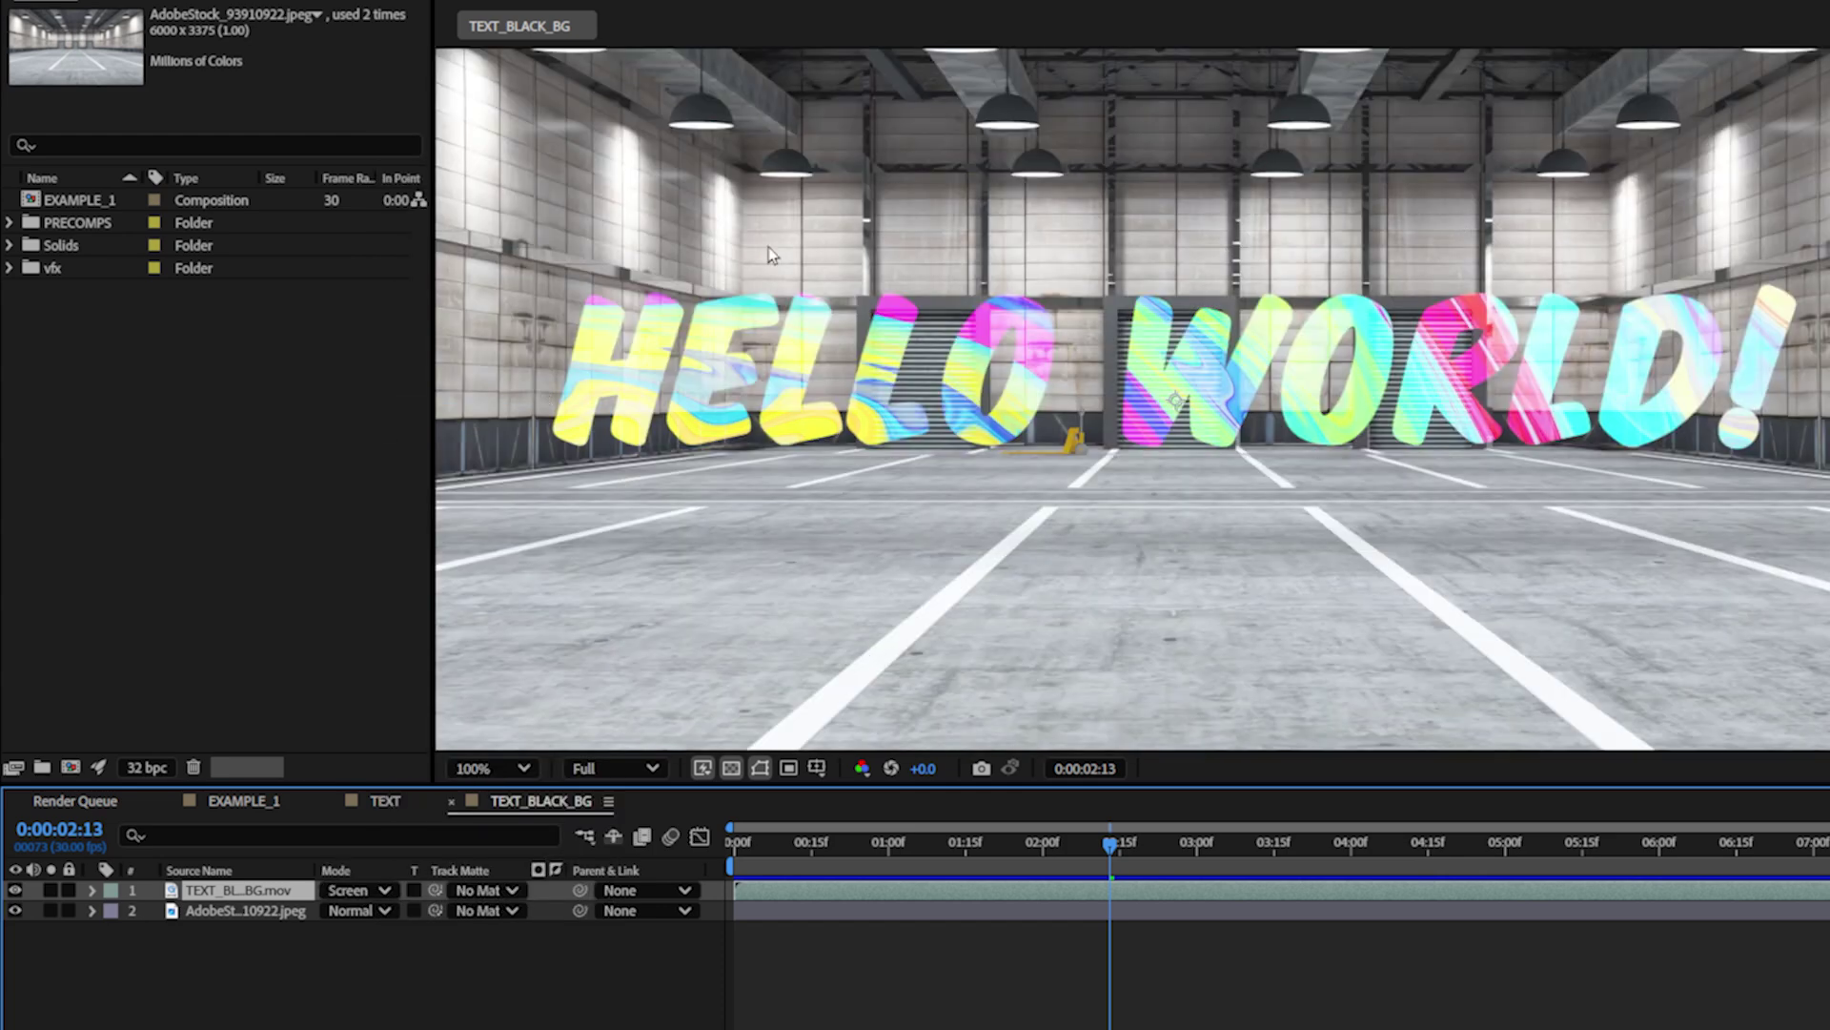
{"action": "left_click", "coordinate": [372, 892]}
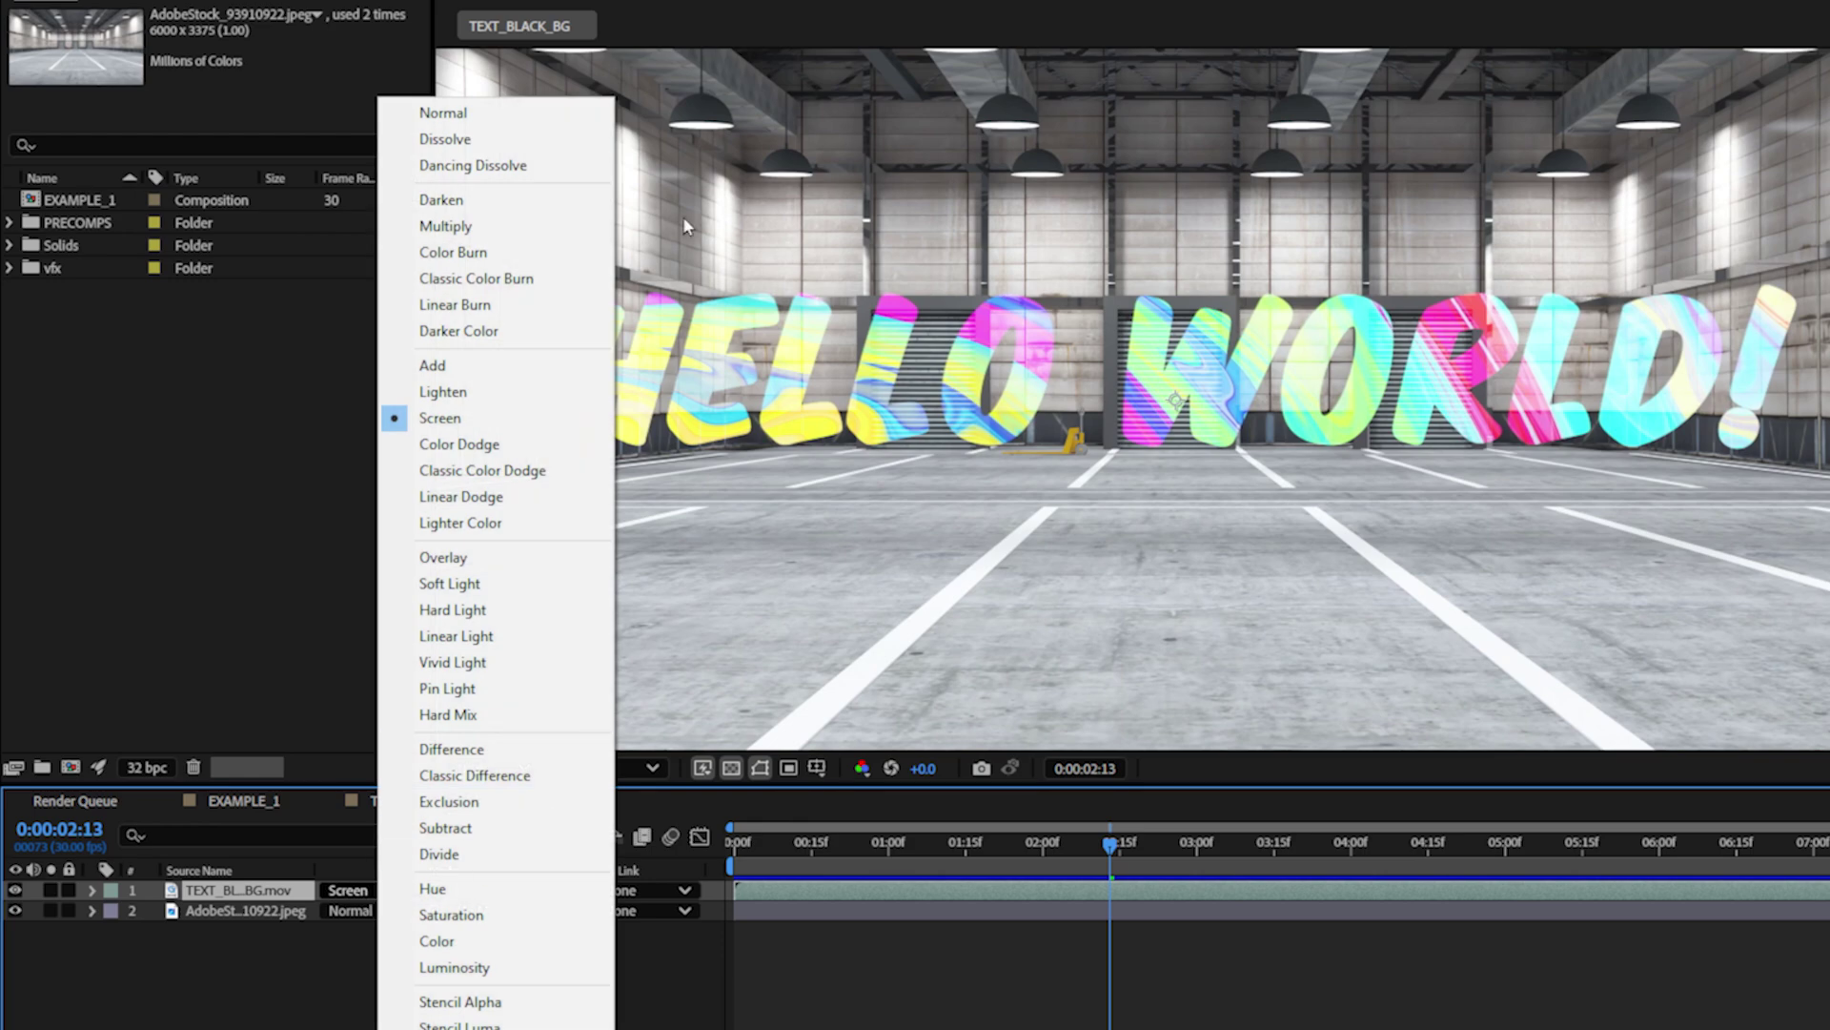
{"action": "left_click", "coordinate": [458, 117]}
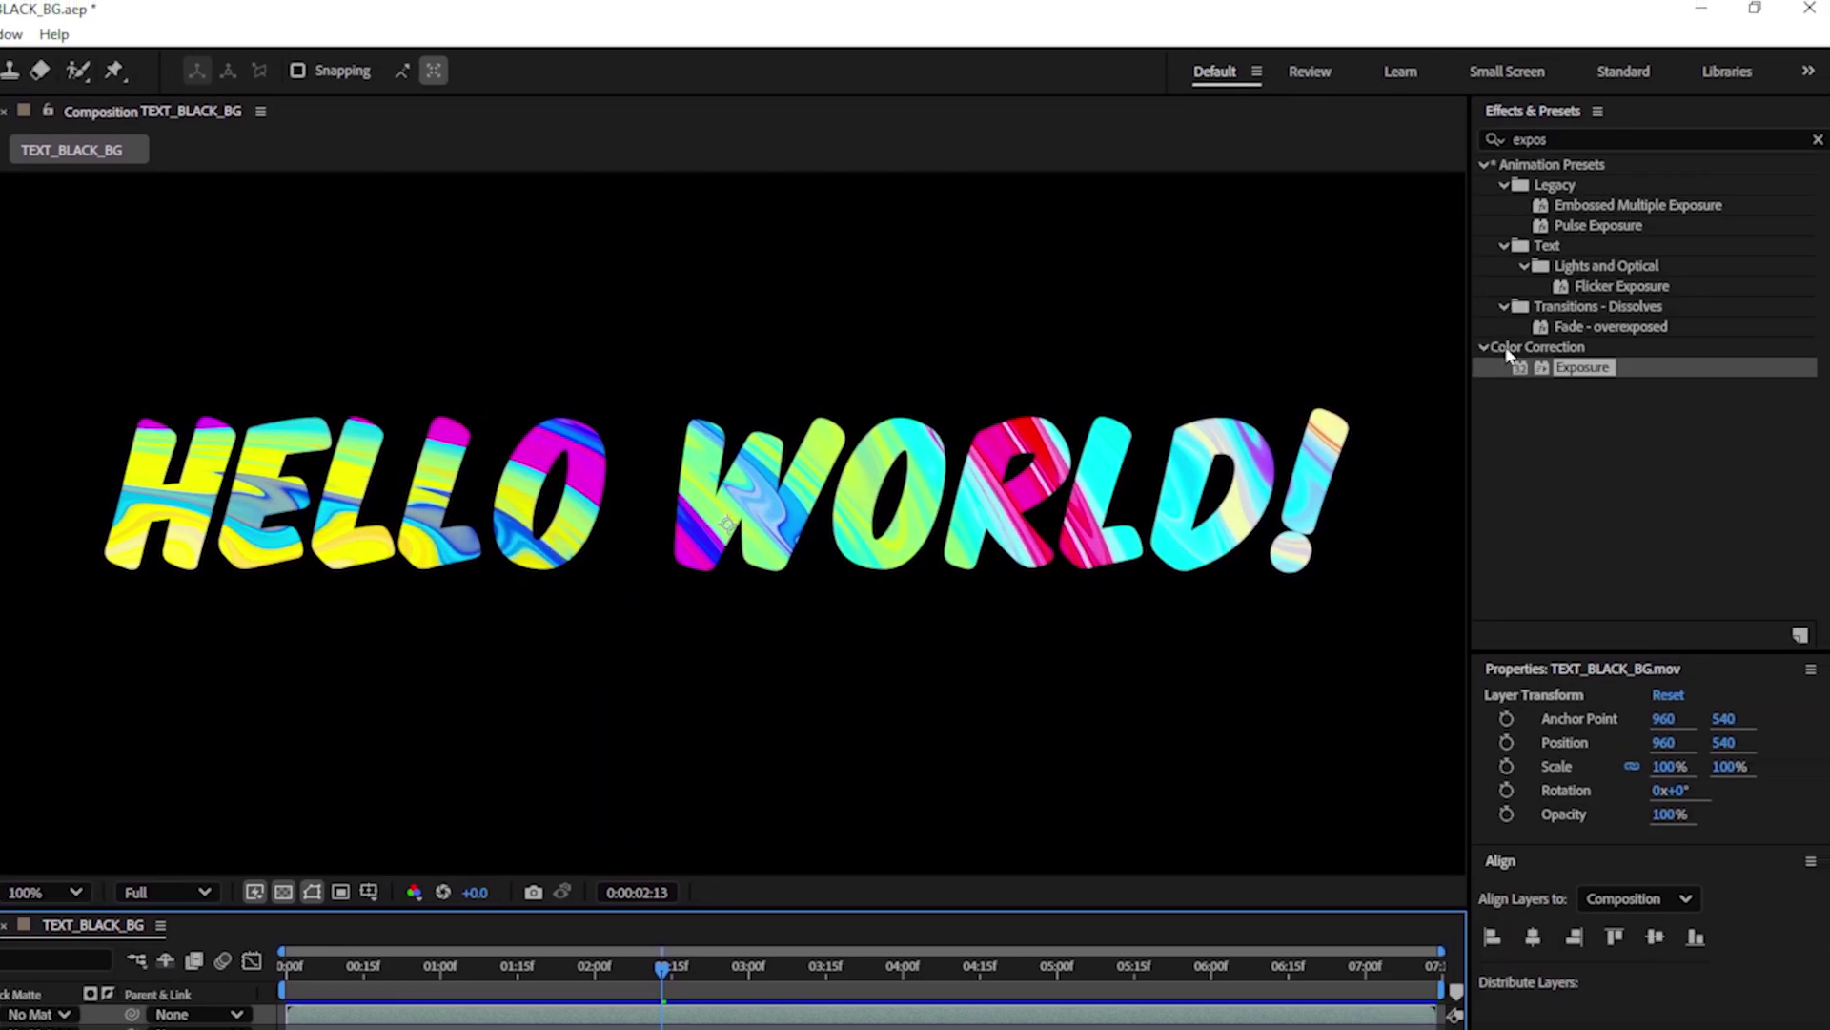
{"action": "left_click", "coordinate": [1530, 139]}
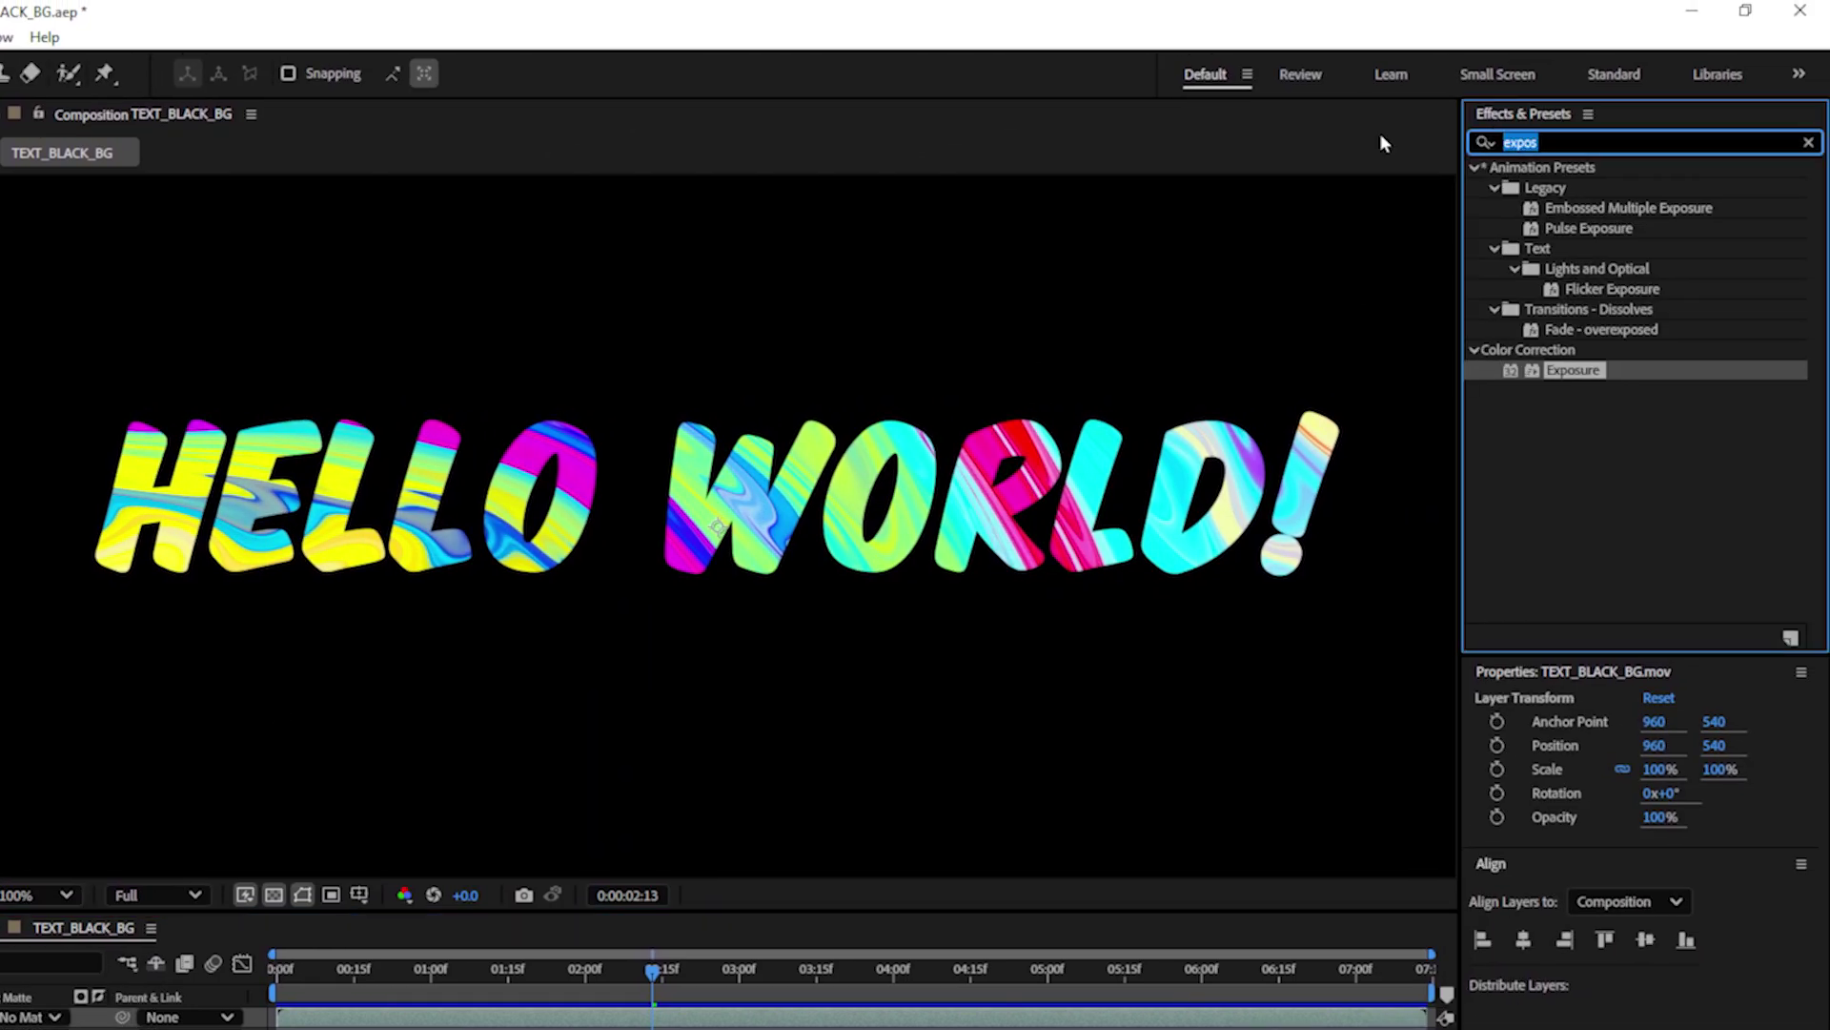
{"action": "type", "text": "unm"}
{"action": "left_click_drag", "start_coordinate": [1593, 283], "coordinate": [820, 403]}
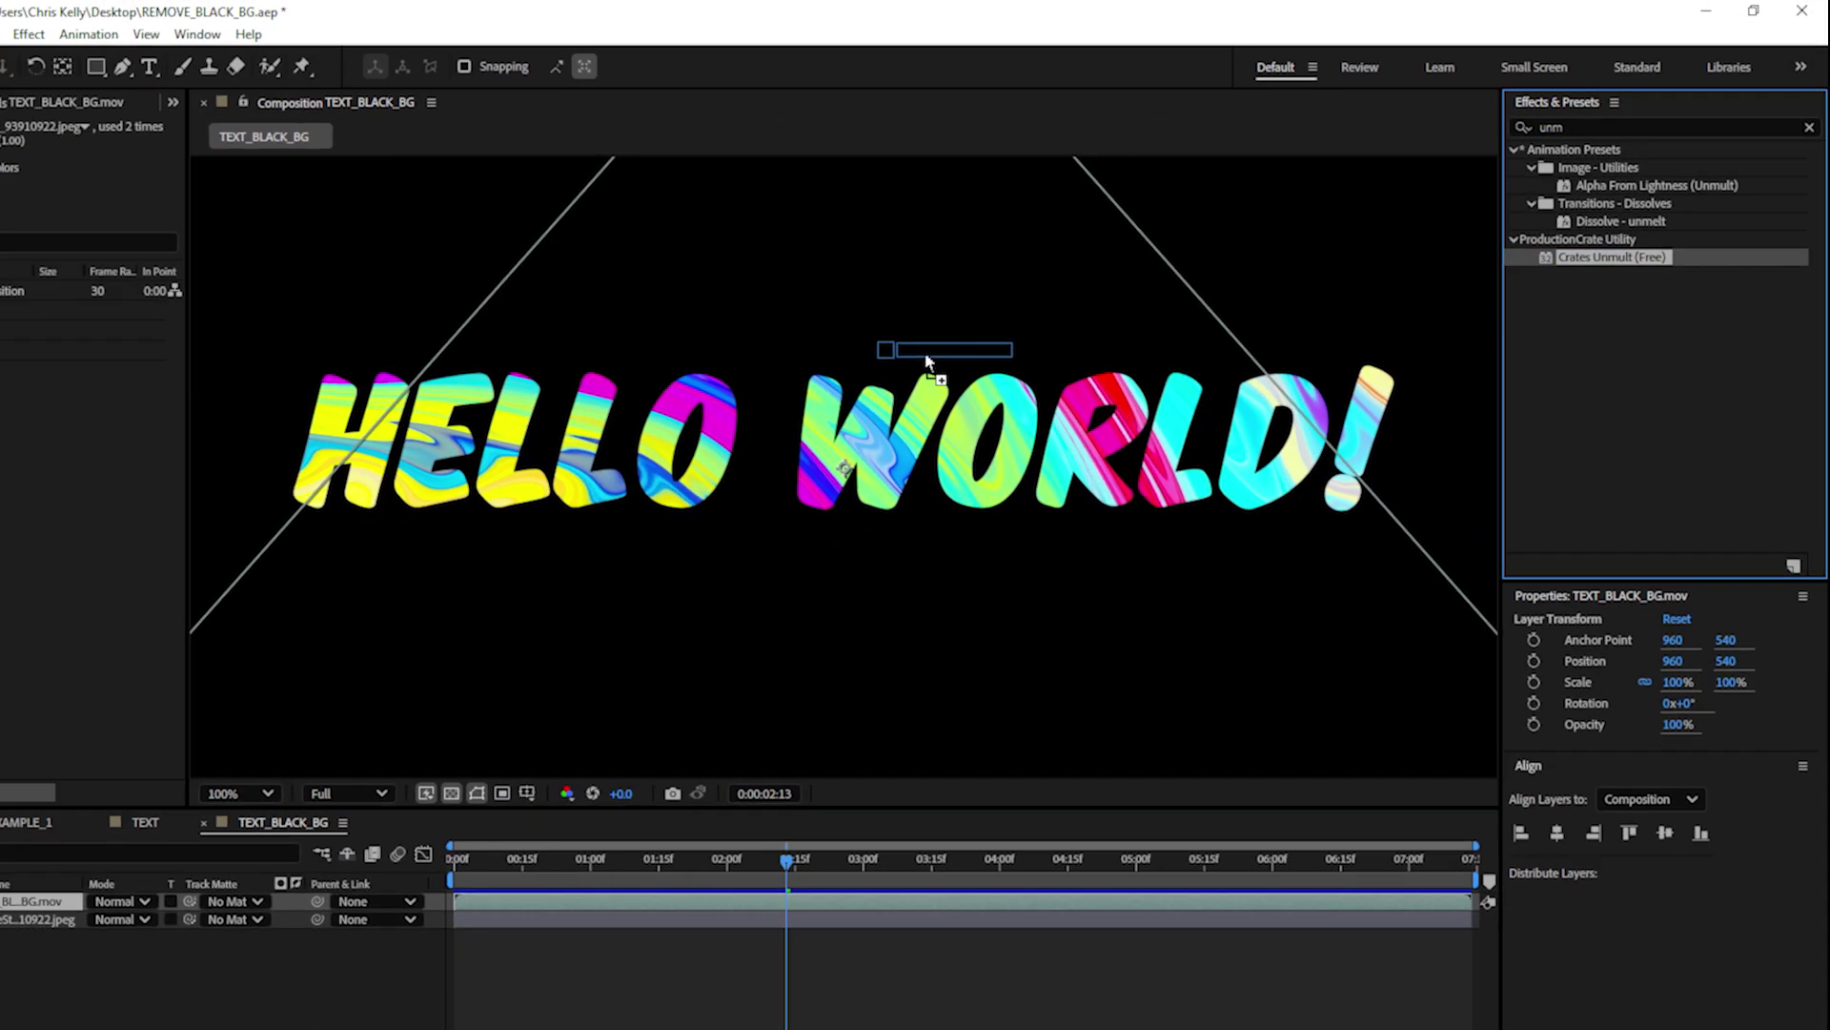
{"action": "left_click_drag", "start_coordinate": [925, 360], "coordinate": [796, 440]}
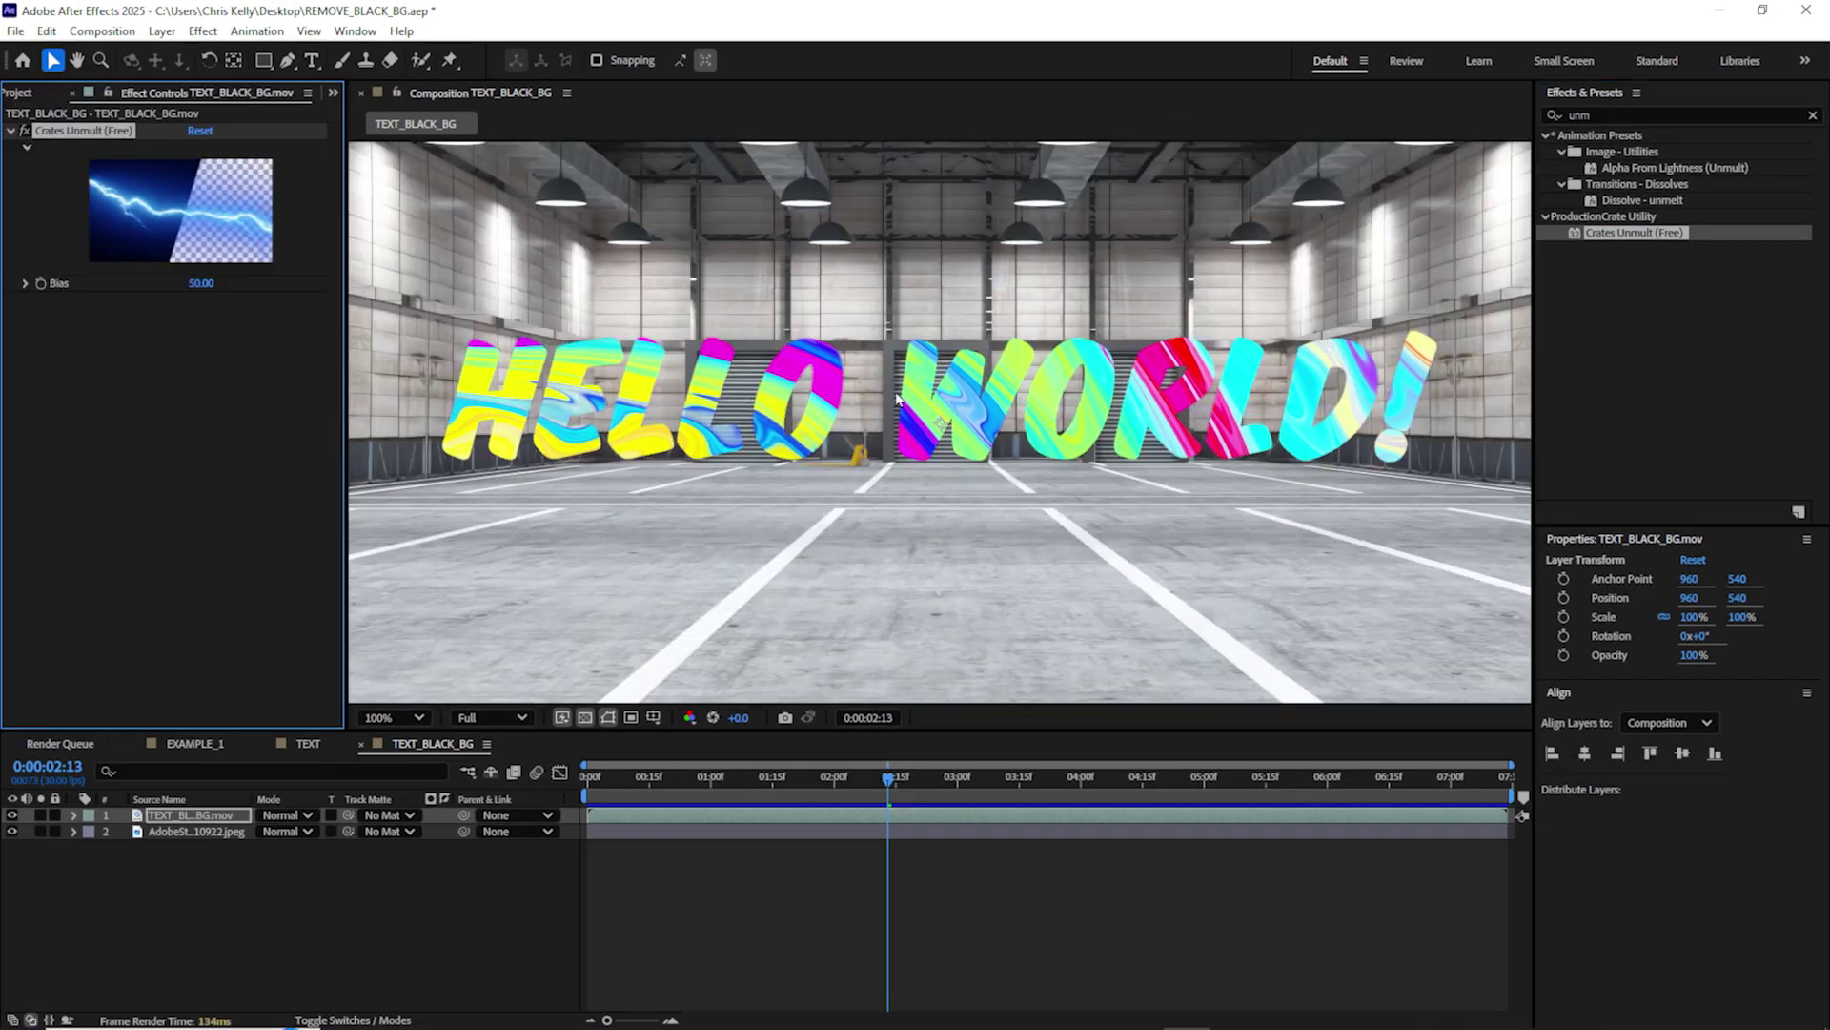
{"action": "scroll", "coordinate": [856, 490], "scroll_direction": "up", "scroll_amount": 1}
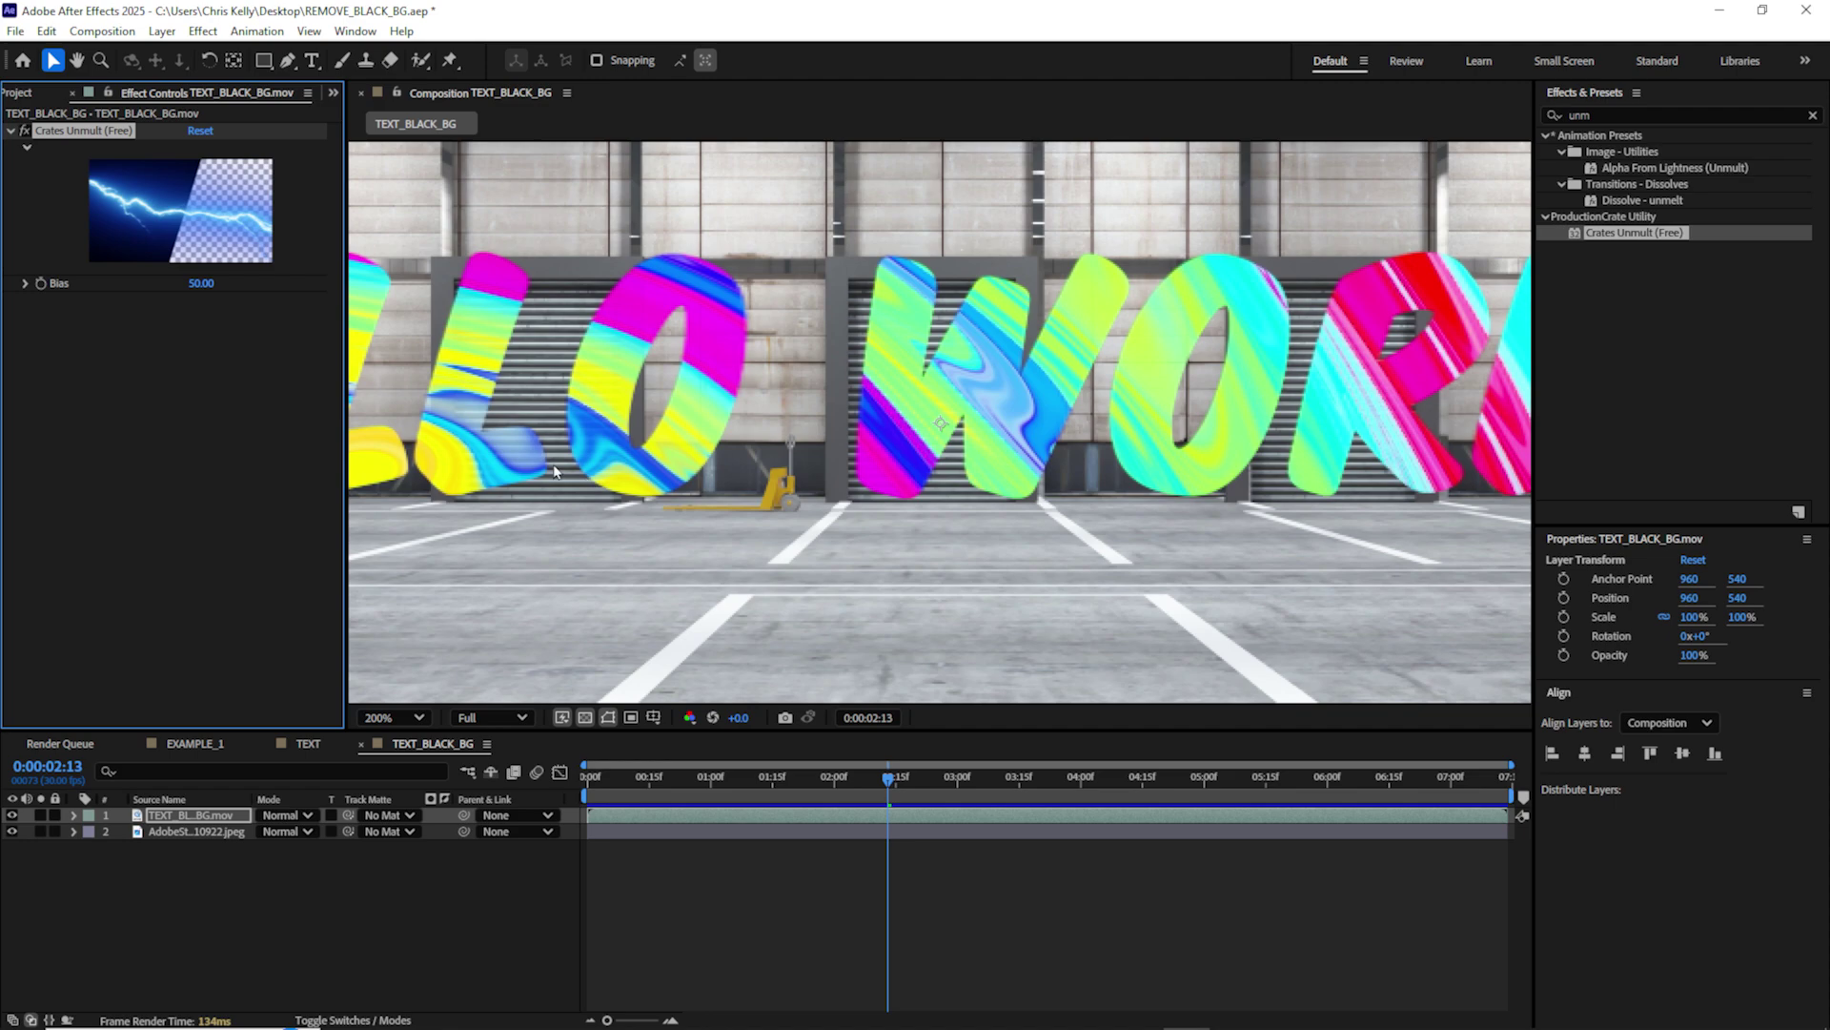
{"action": "key", "text": "period"}
{"action": "left_click_drag", "start_coordinate": [728, 417], "coordinate": [1112, 452]}
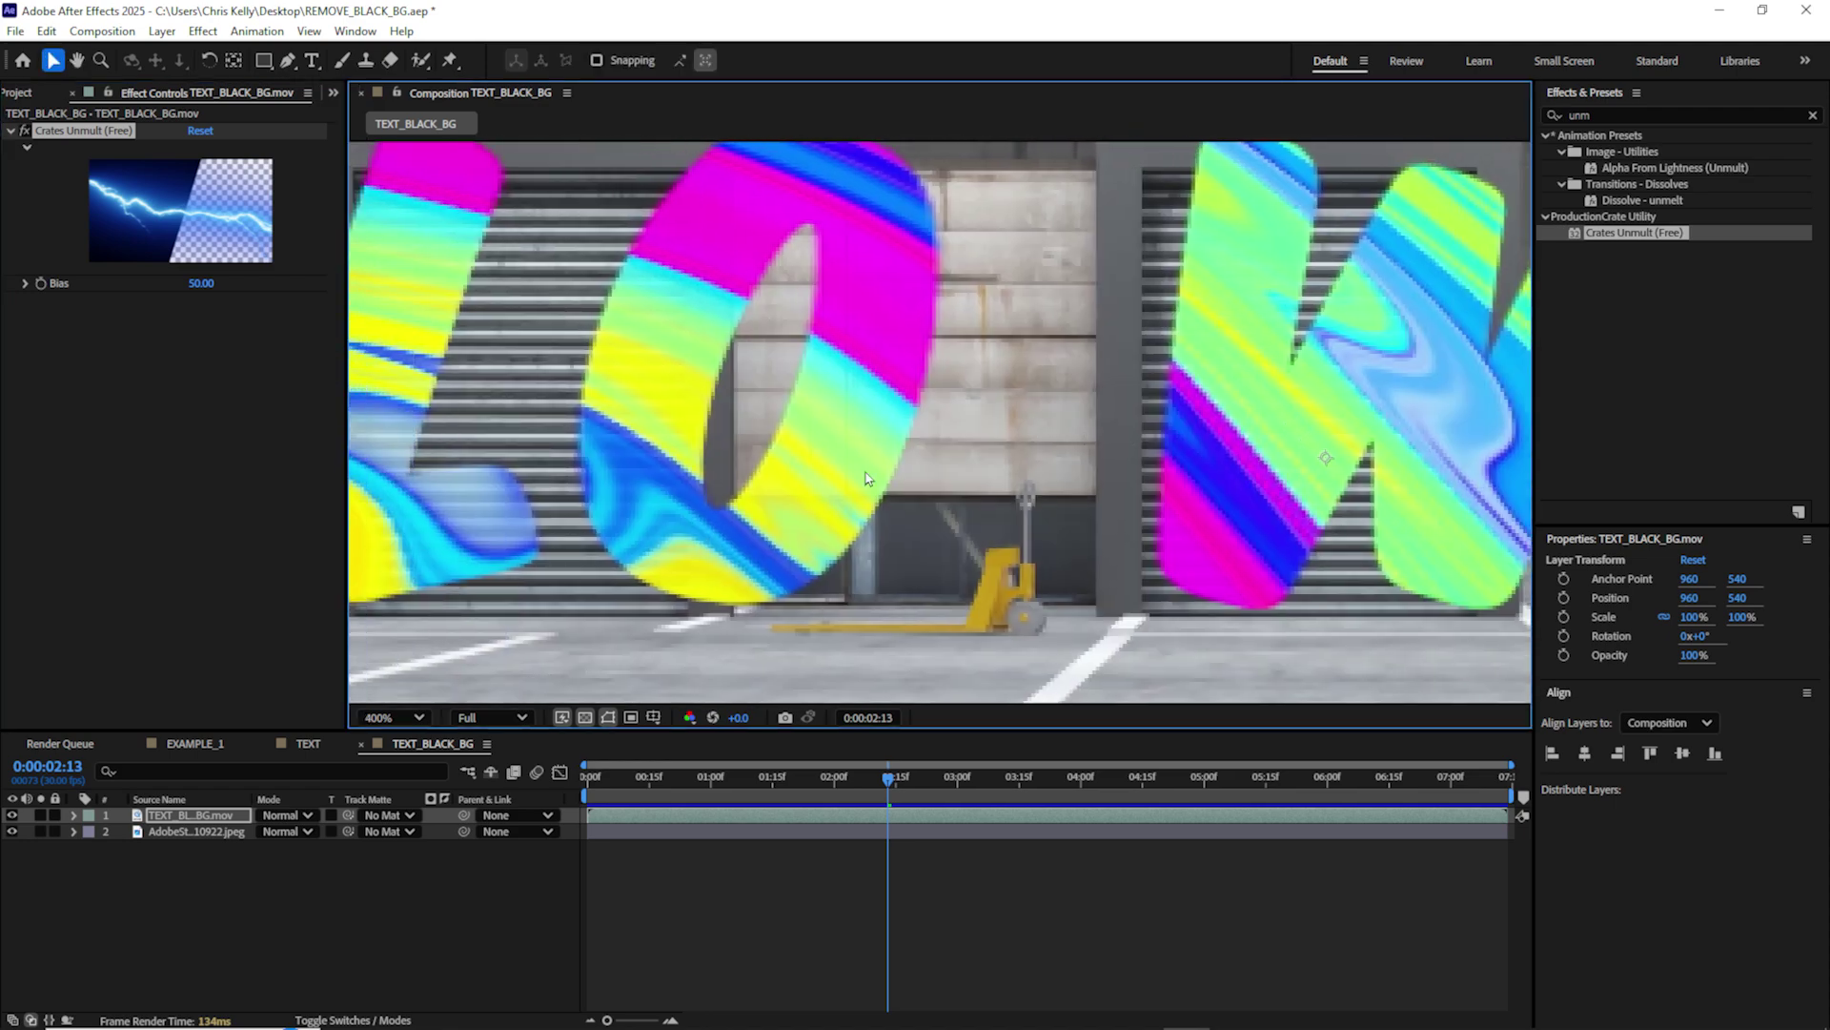
{"action": "scroll", "coordinate": [679, 327], "scroll_direction": "left", "scroll_amount": 6}
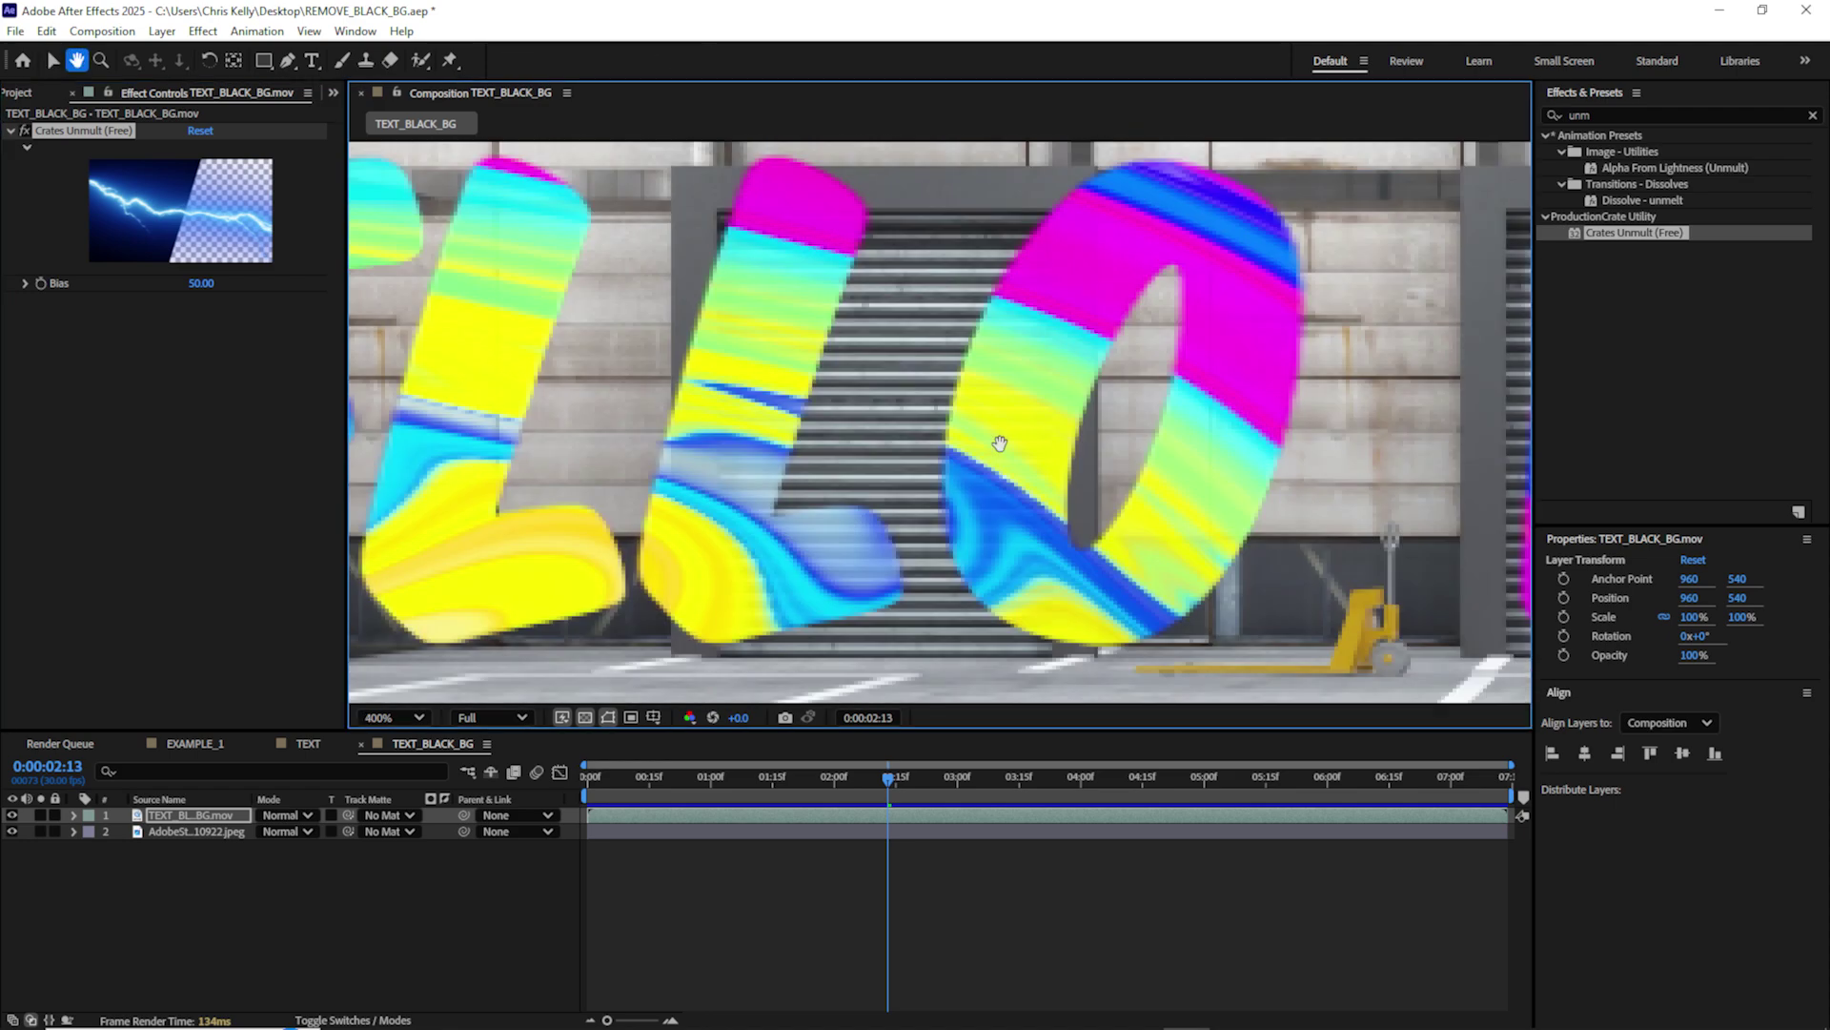
{"action": "key", "text": "period"}
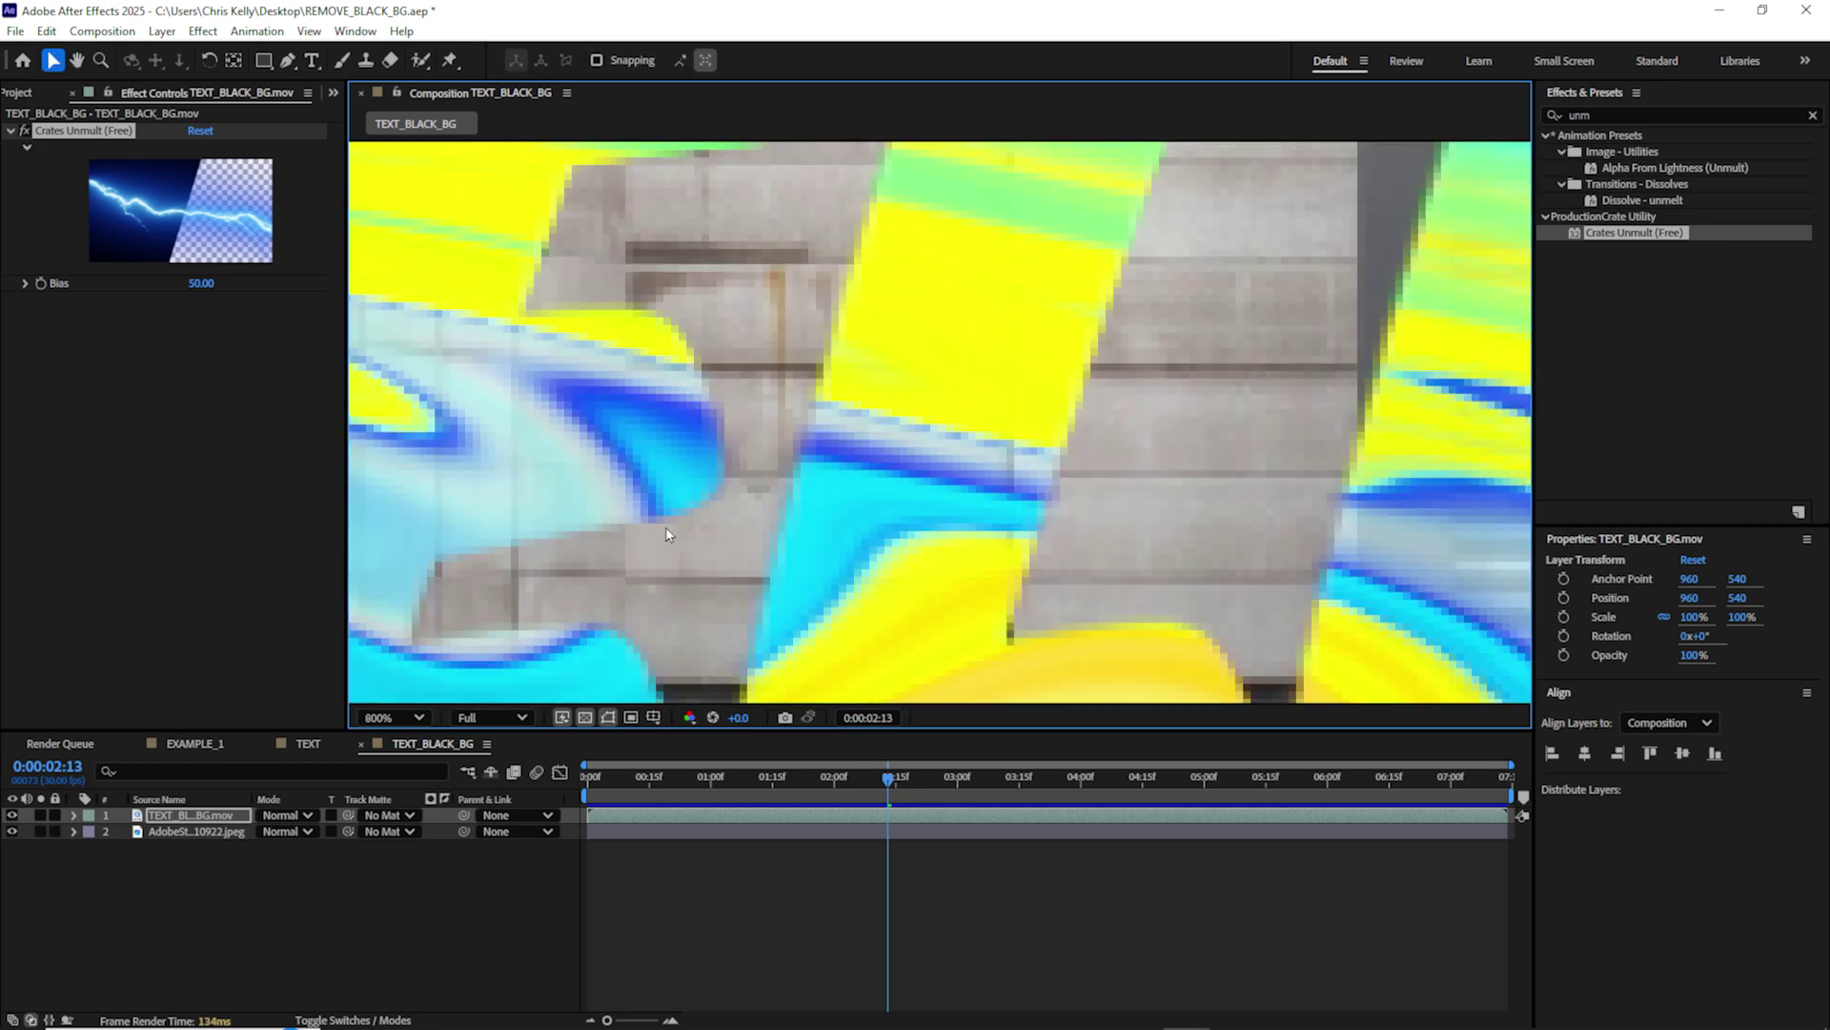
{"action": "key", "text": "comma"}
{"action": "key", "text": "comma"}
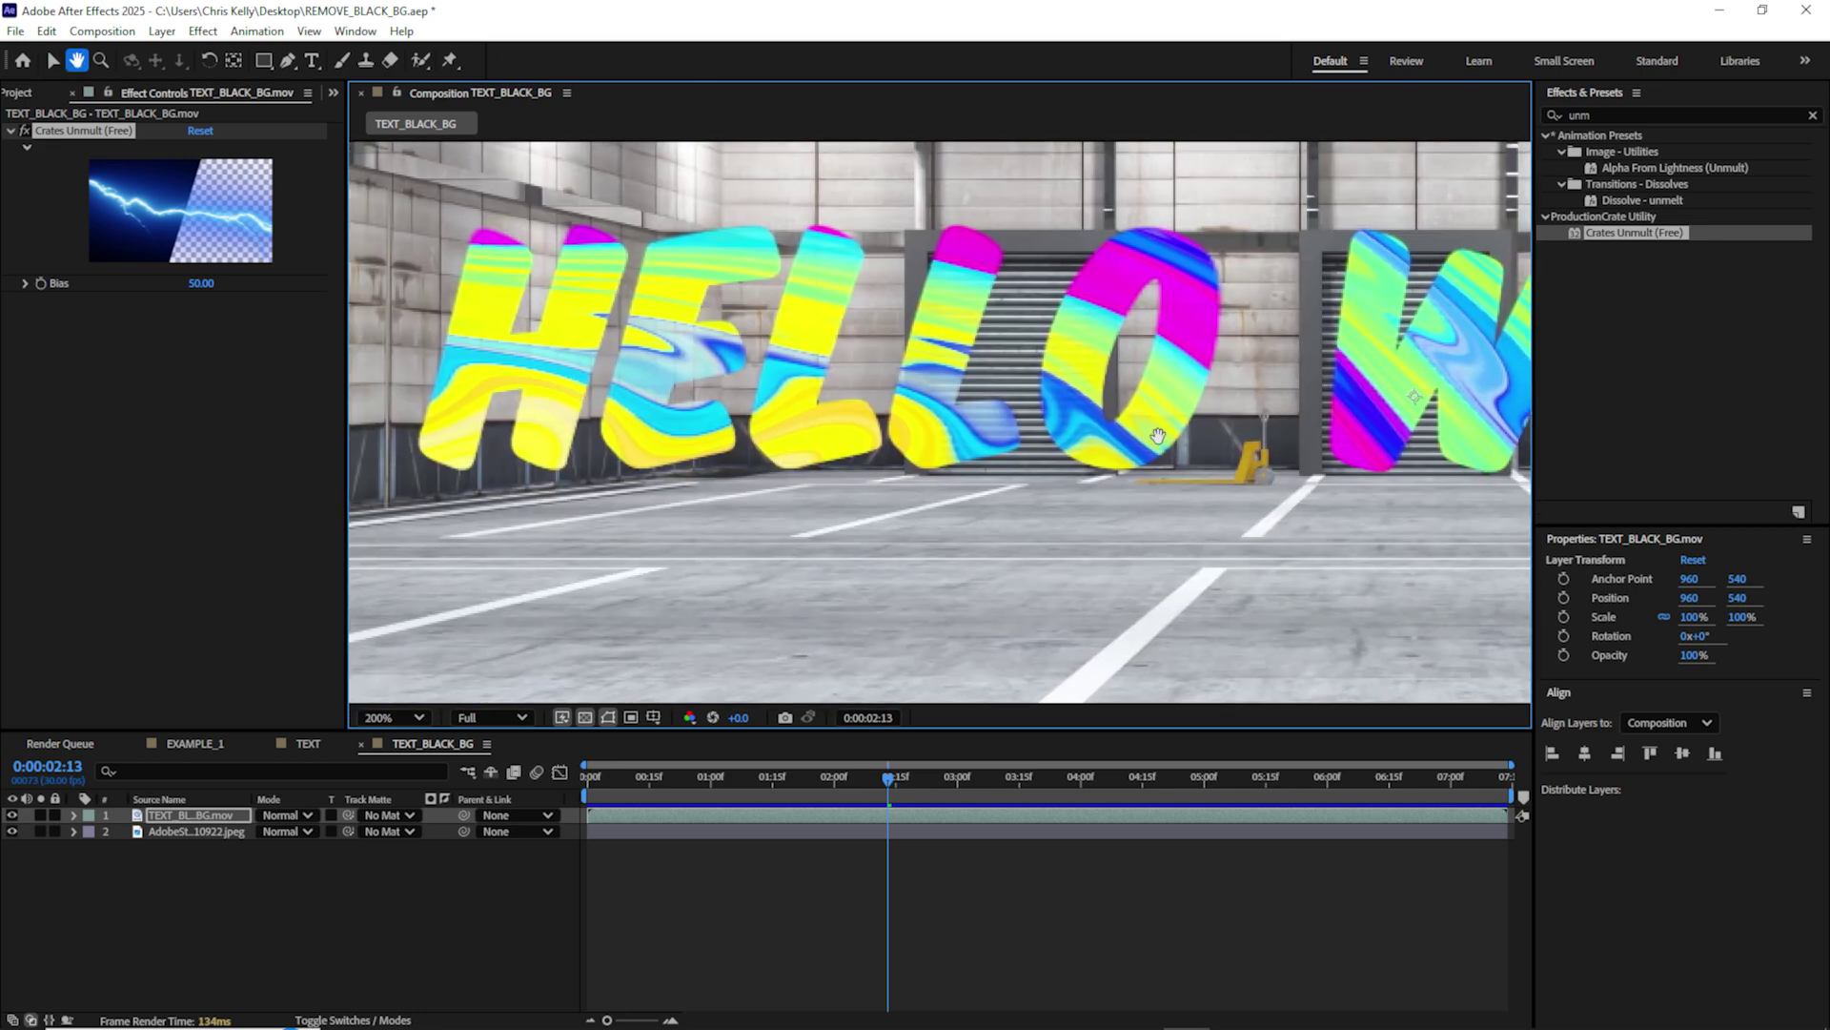
{"action": "left_click", "coordinate": [224, 816]}
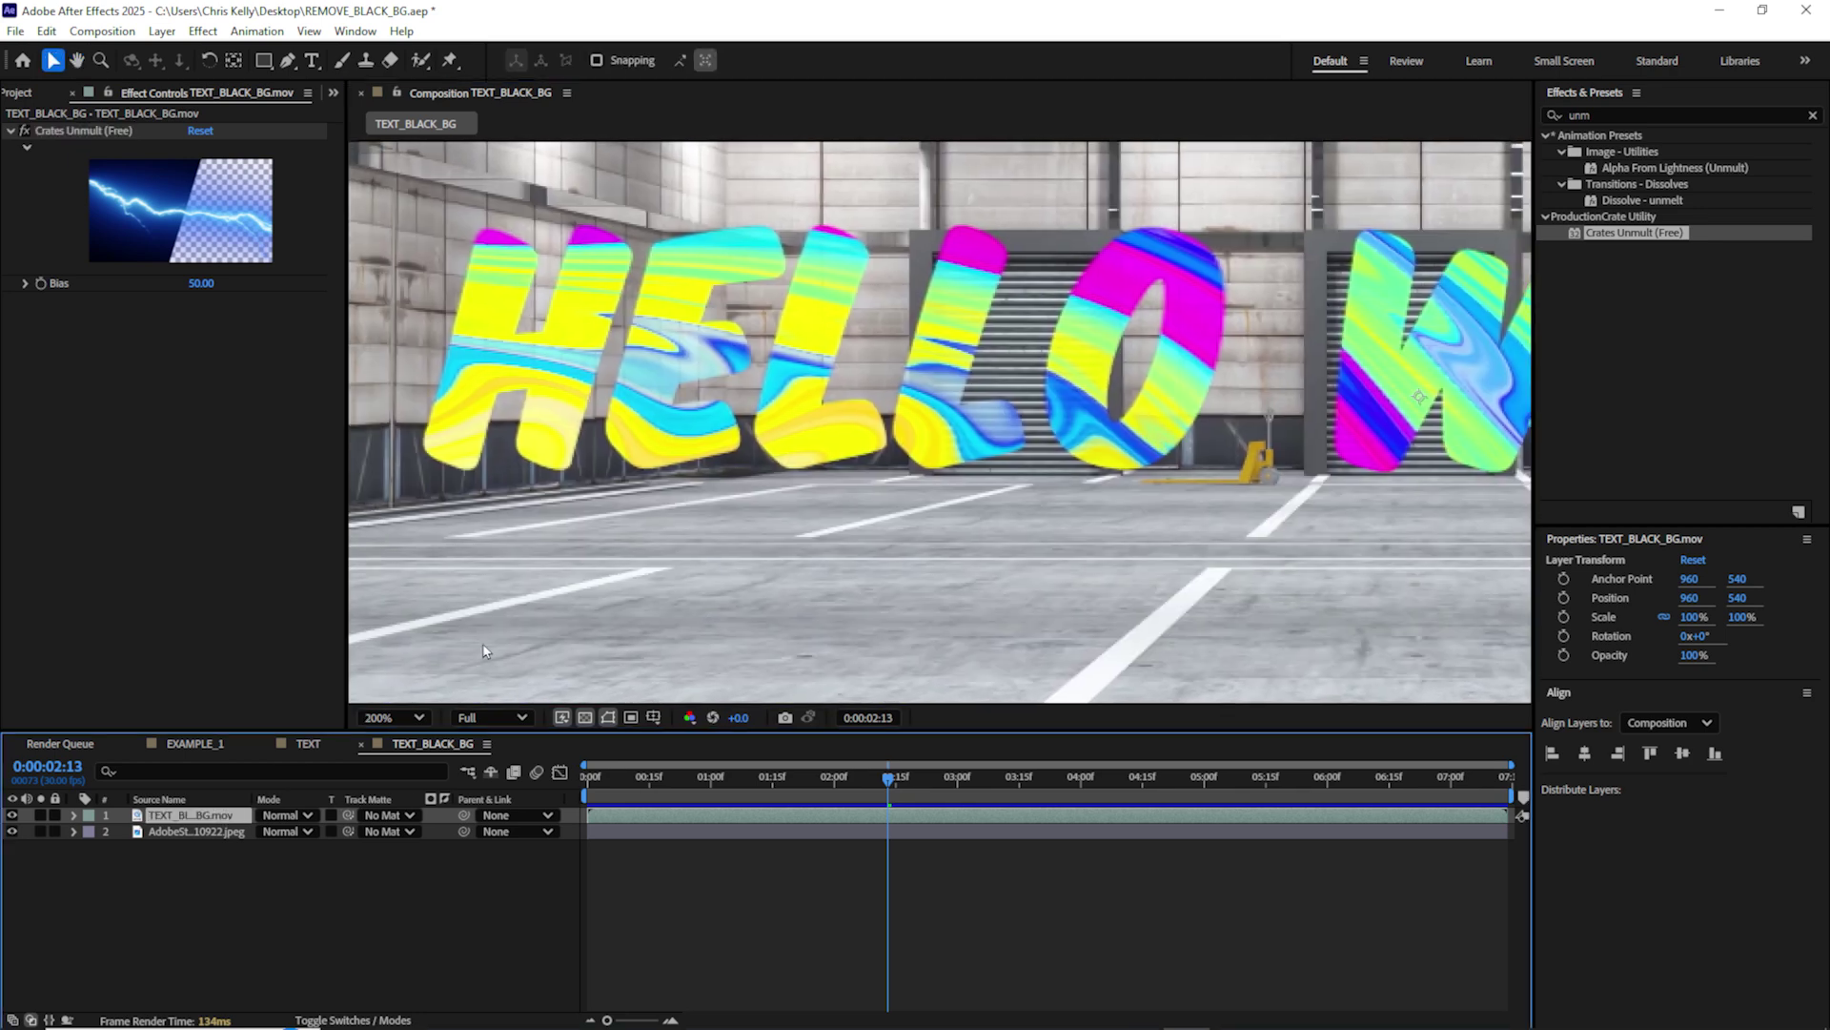
{"action": "key", "text": "ctrl+d"}
{"action": "key", "text": "ctrl+d"}
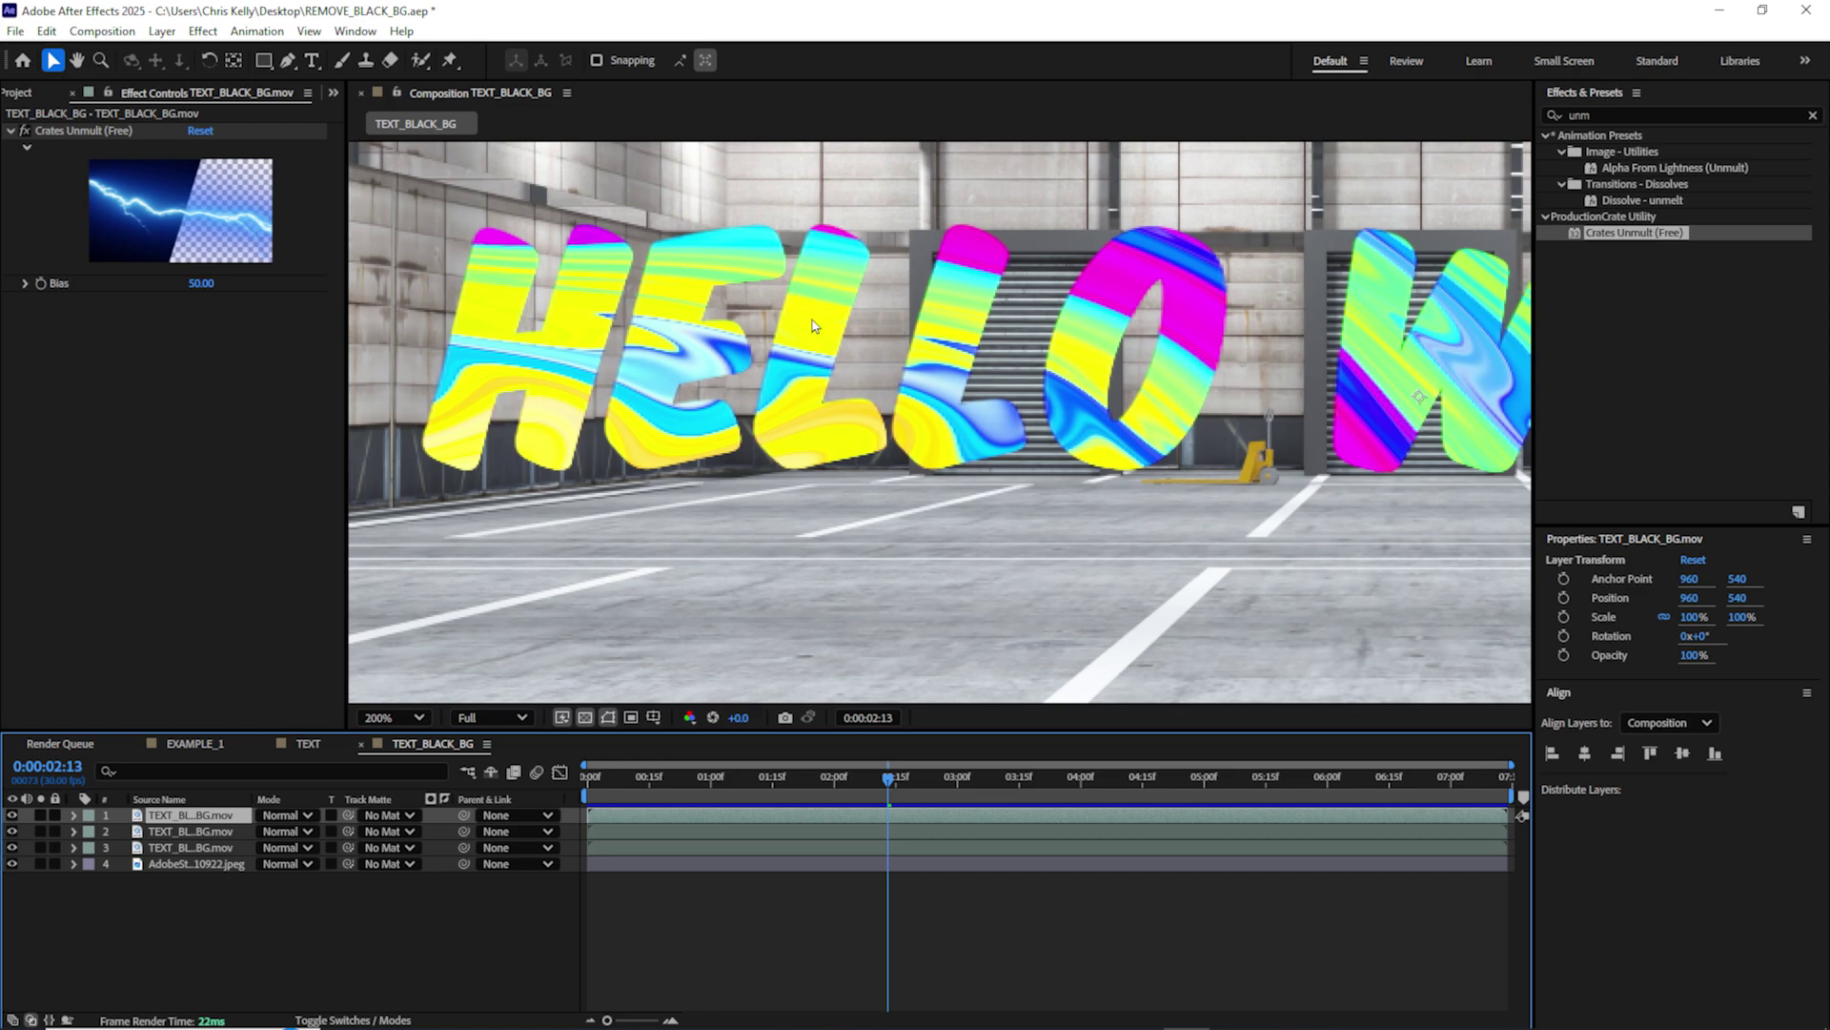
{"action": "scroll", "coordinate": [813, 326], "scroll_direction": "down", "scroll_amount": 2}
{"action": "key", "text": "Delete"}
{"action": "key", "text": "Delete"}
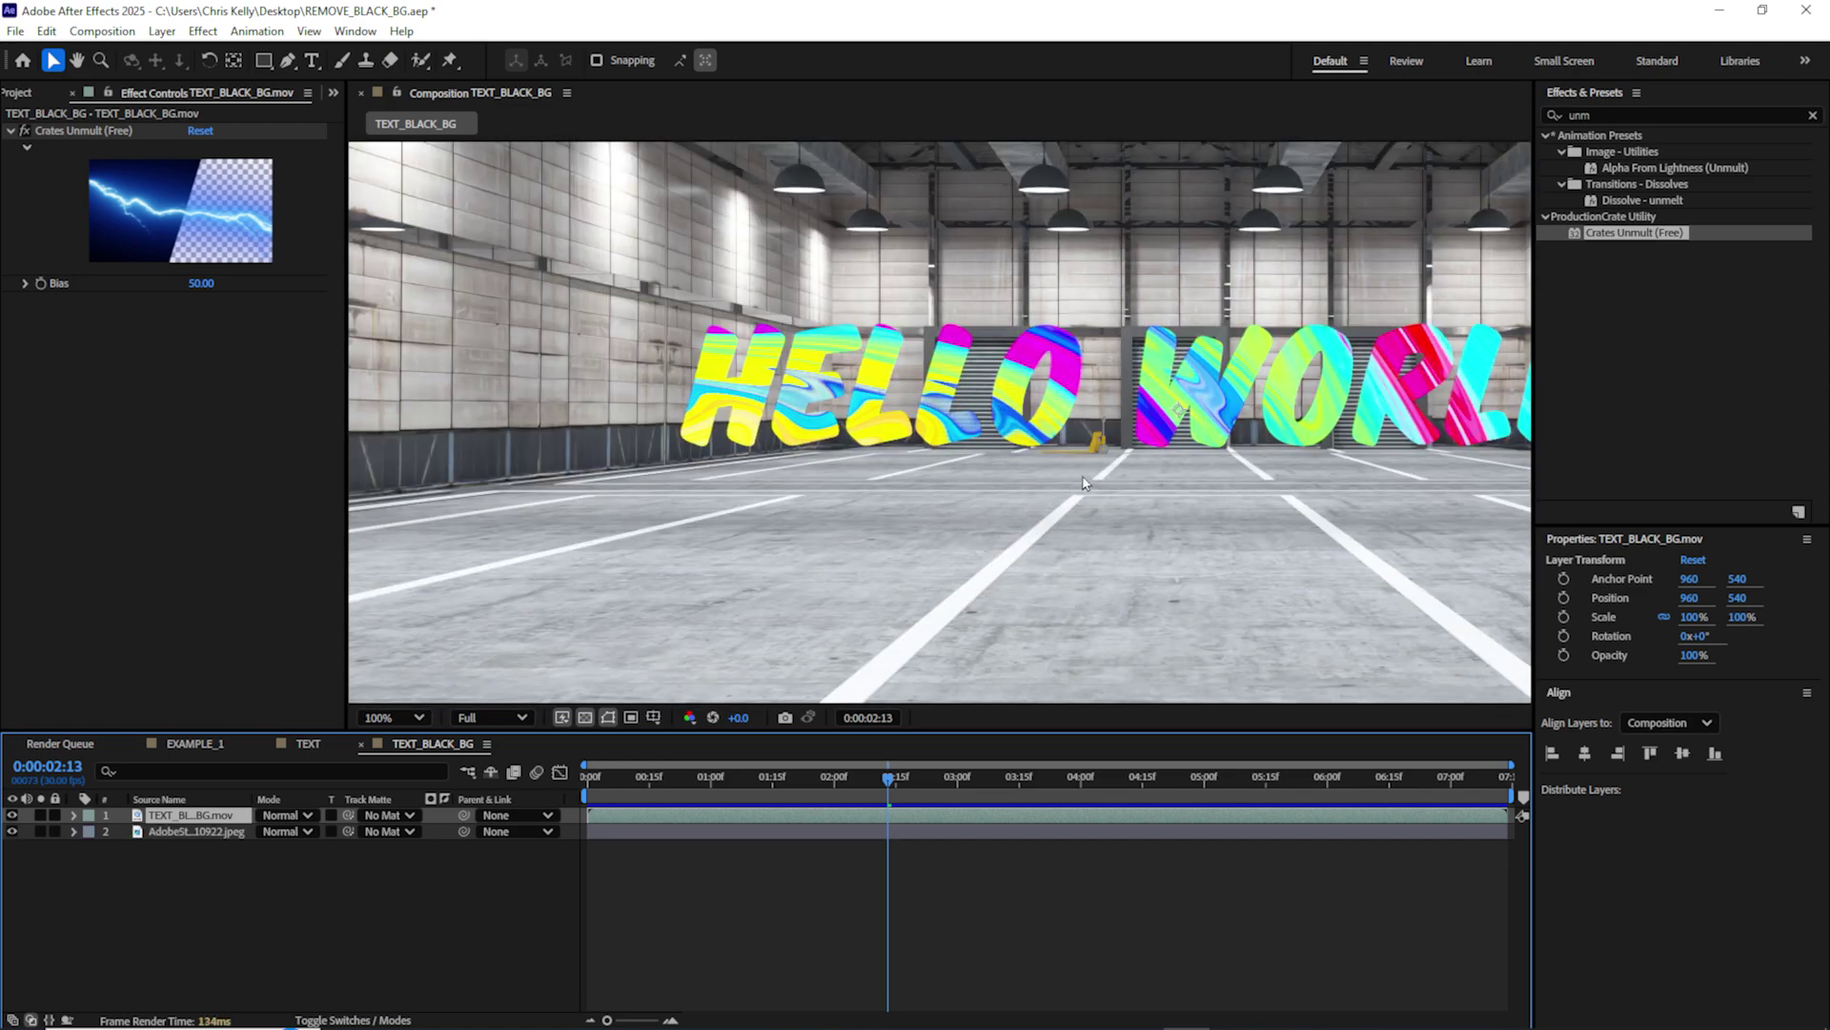
{"action": "key", "text": "ctrl+z"}
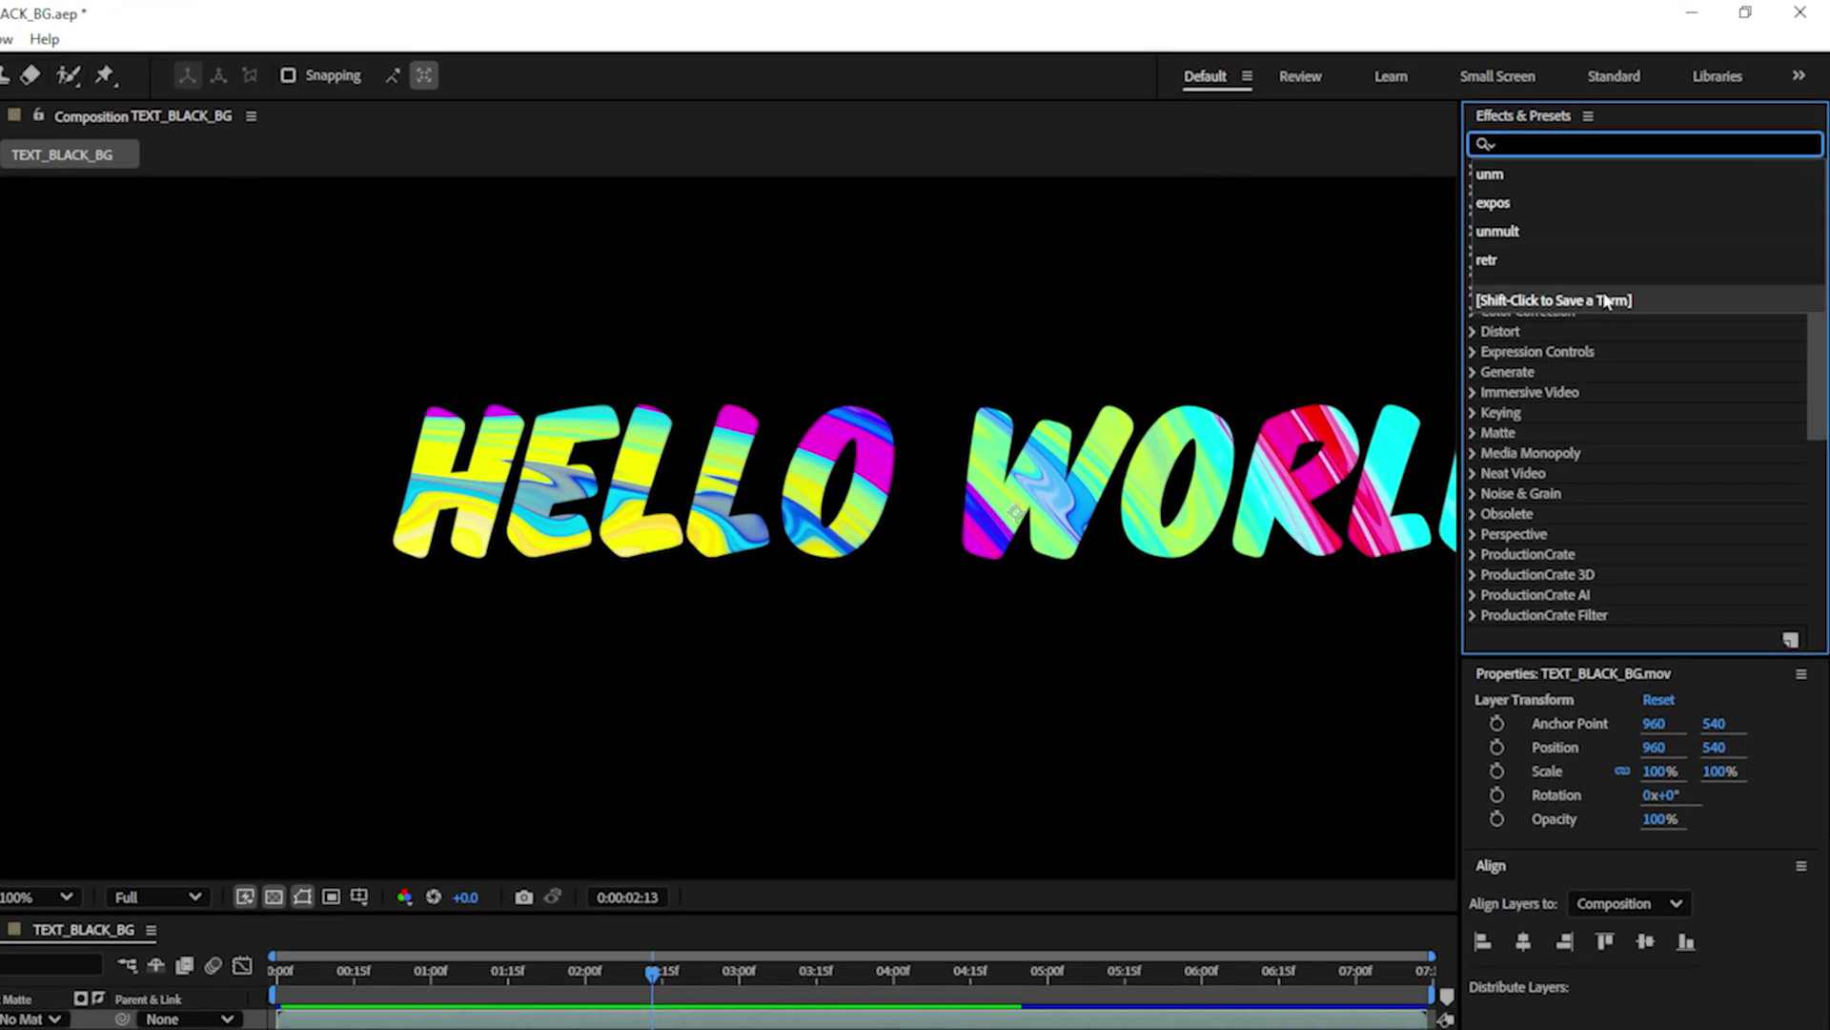
- Apply Luma Key to the HELLO WORLD! clip, keeping Key Out Darker as the key type
{"action": "type", "text": "luma"}
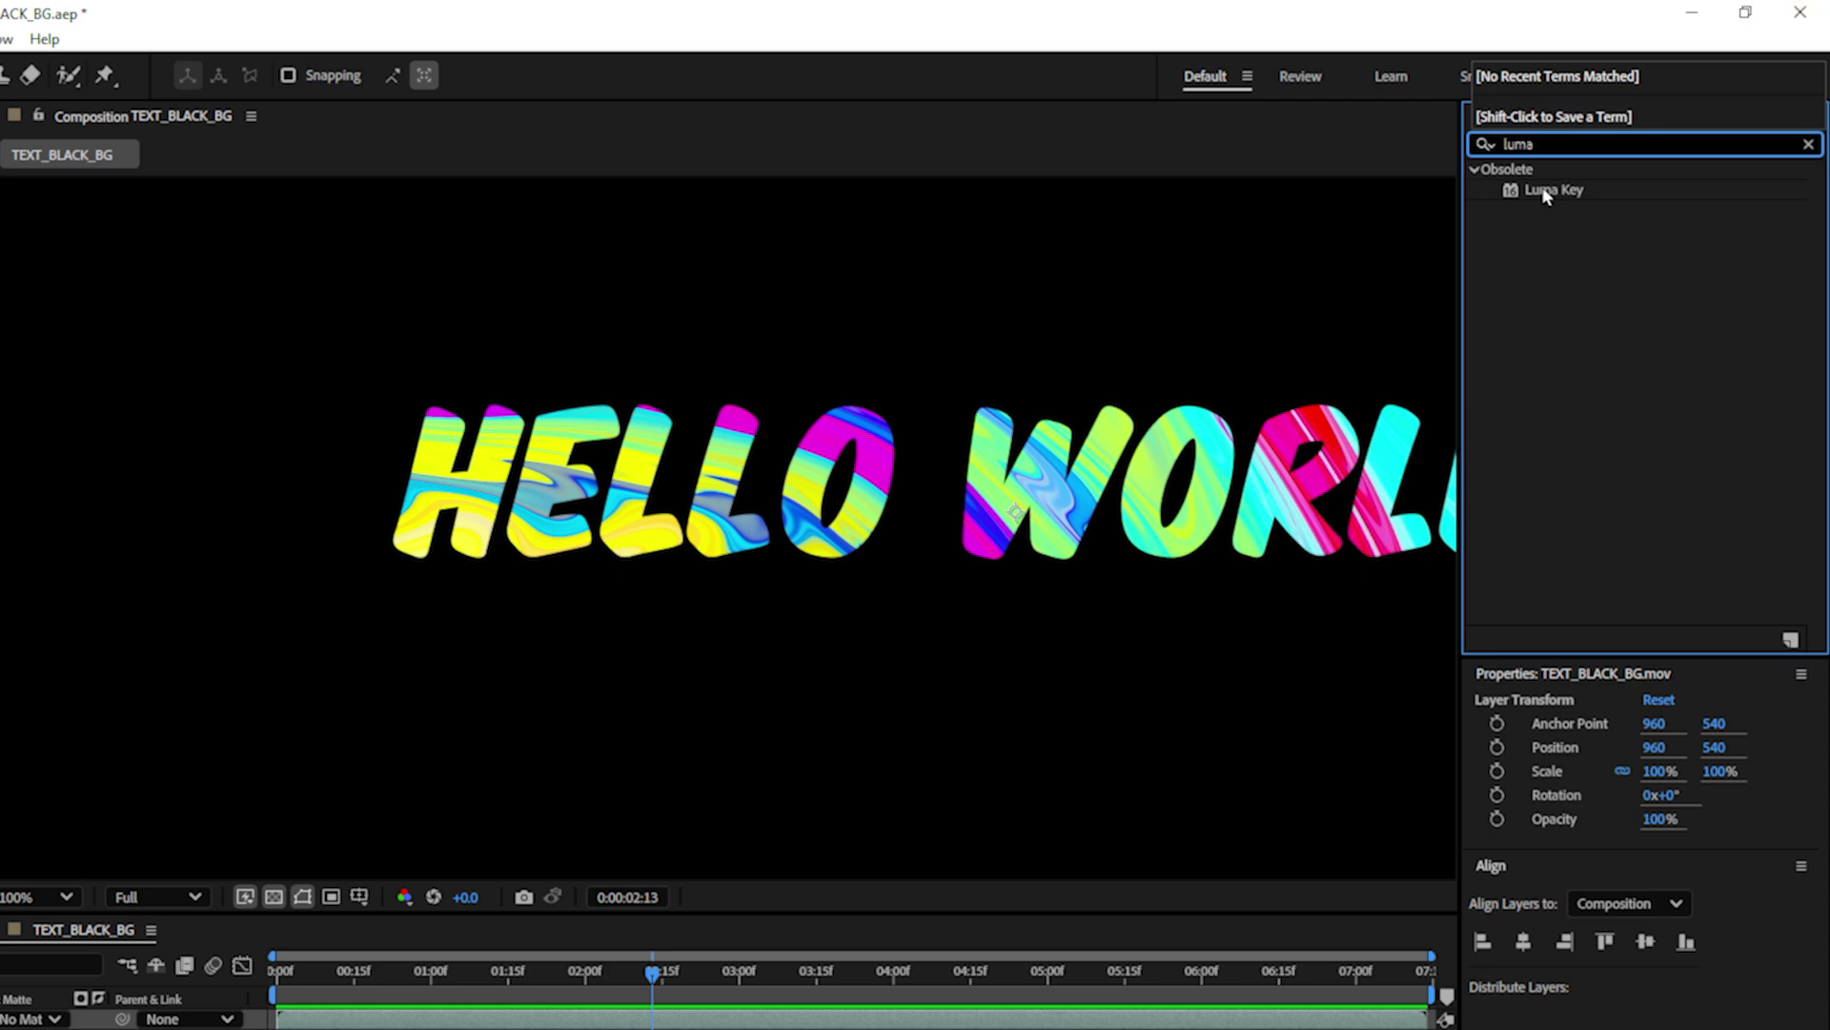
{"action": "left_click_drag", "start_coordinate": [1546, 193], "coordinate": [434, 558]}
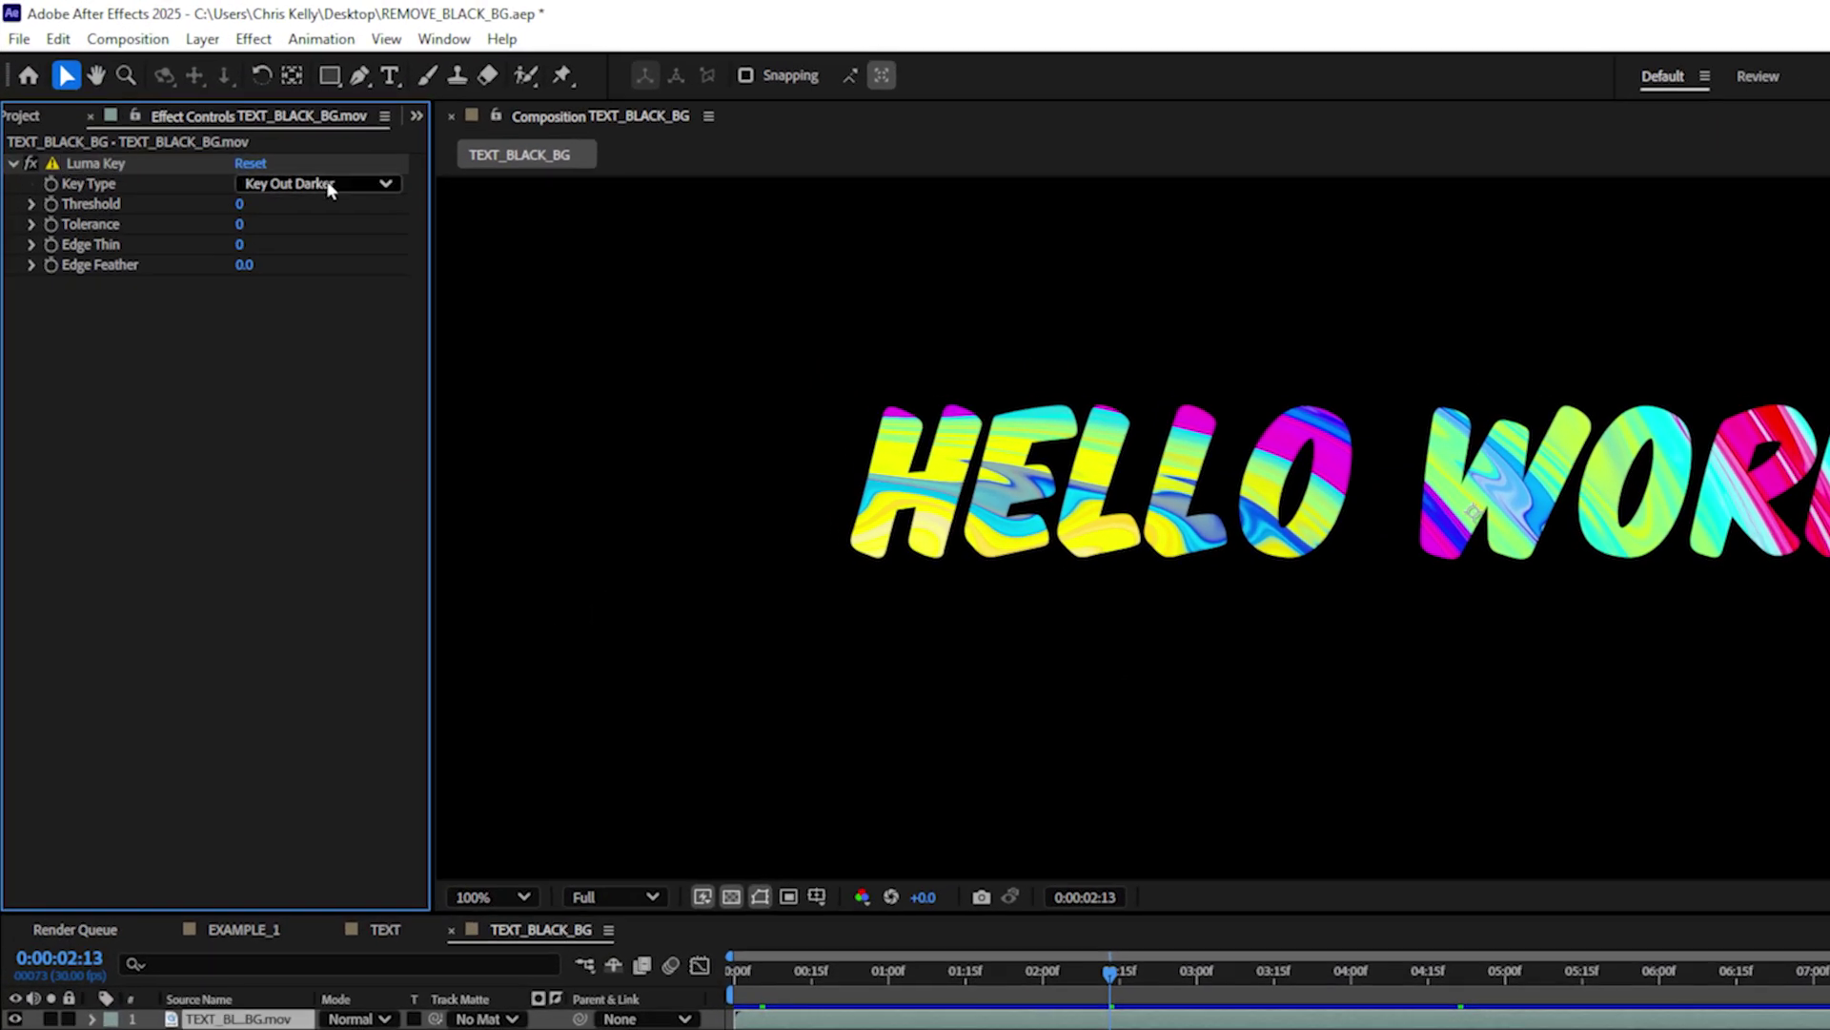
{"action": "left_click", "coordinate": [309, 147]}
{"action": "left_click", "coordinate": [326, 147]}
- Raise the Luma Key threshold and feather edges to 0.8, inspecting the letters up close
{"action": "left_click_drag", "start_coordinate": [244, 203], "coordinate": [249, 203]}
{"action": "scroll", "coordinate": [992, 524], "scroll_direction": "up", "scroll_amount": 4}
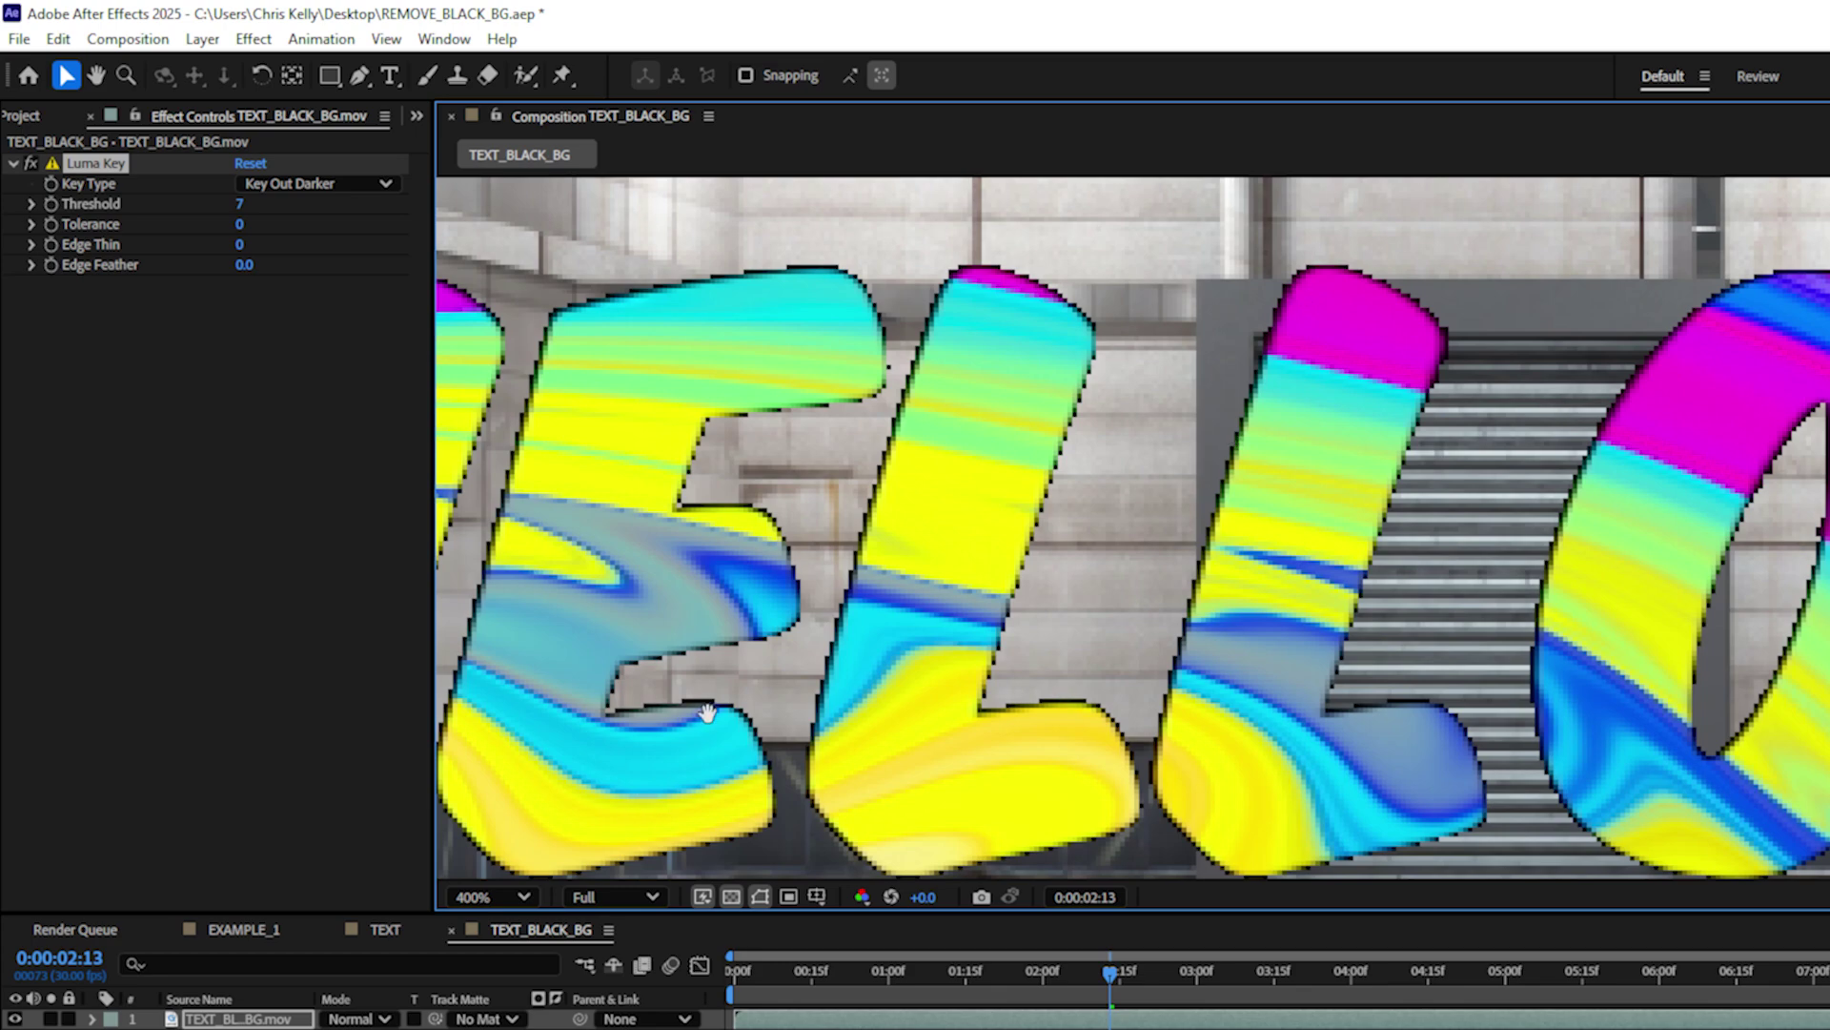
{"action": "left_click_drag", "start_coordinate": [706, 715], "coordinate": [1205, 672]}
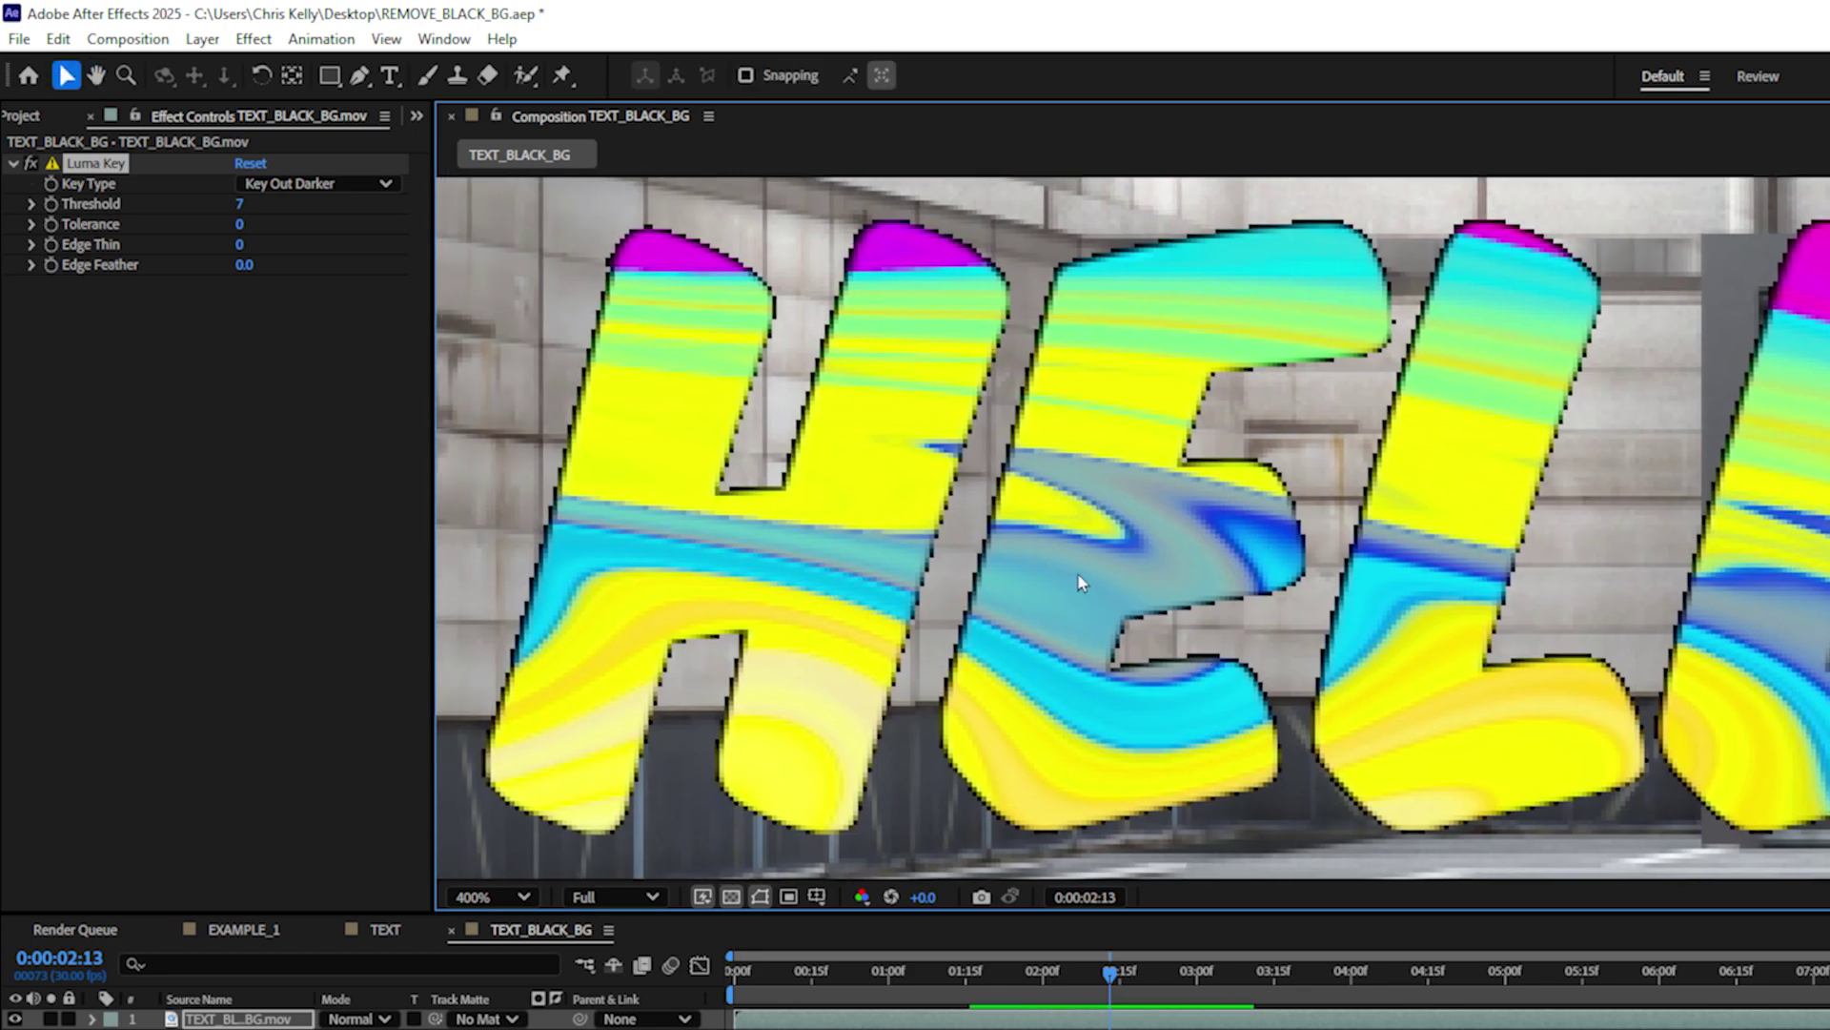
{"action": "left_click_drag", "start_coordinate": [239, 203], "coordinate": [249, 248]}
{"action": "scroll", "coordinate": [1209, 639], "scroll_direction": "up", "scroll_amount": 1}
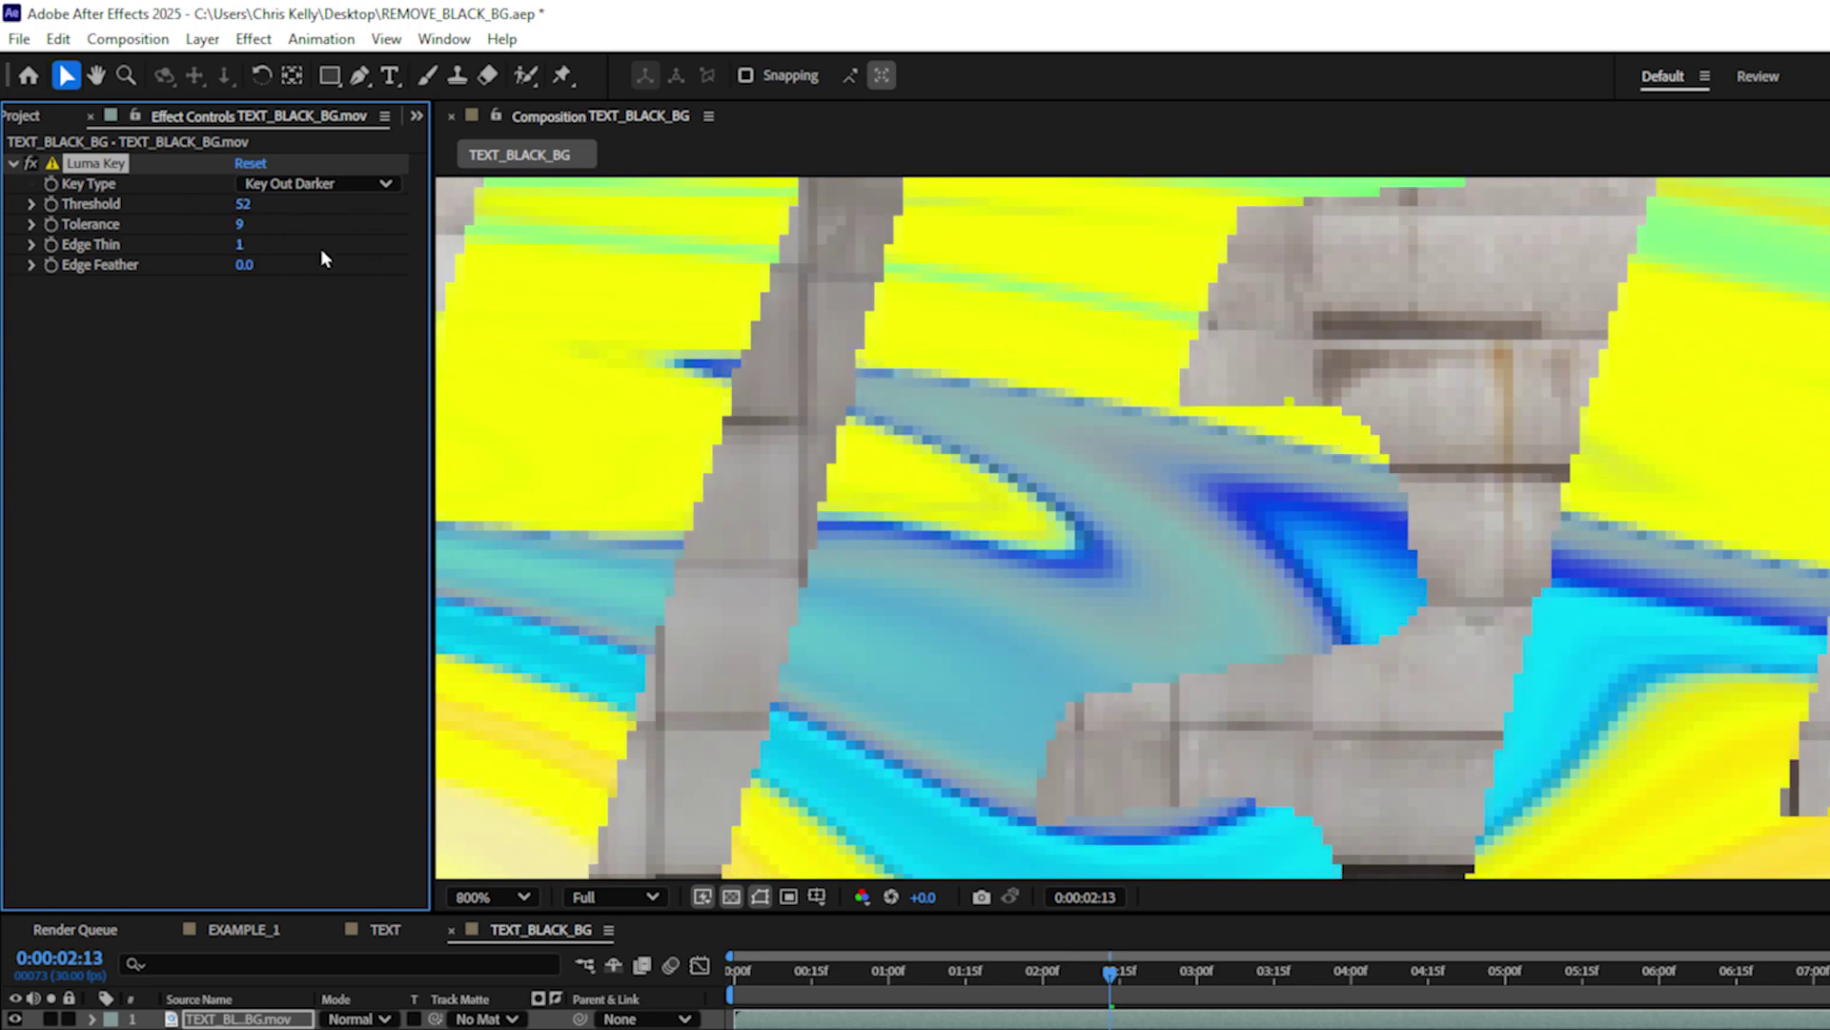
{"action": "scroll", "coordinate": [943, 577], "scroll_direction": "down", "scroll_amount": 1}
{"action": "left_click_drag", "start_coordinate": [245, 265], "coordinate": [253, 266]}
{"action": "left_click_drag", "start_coordinate": [1430, 593], "coordinate": [1500, 620]}
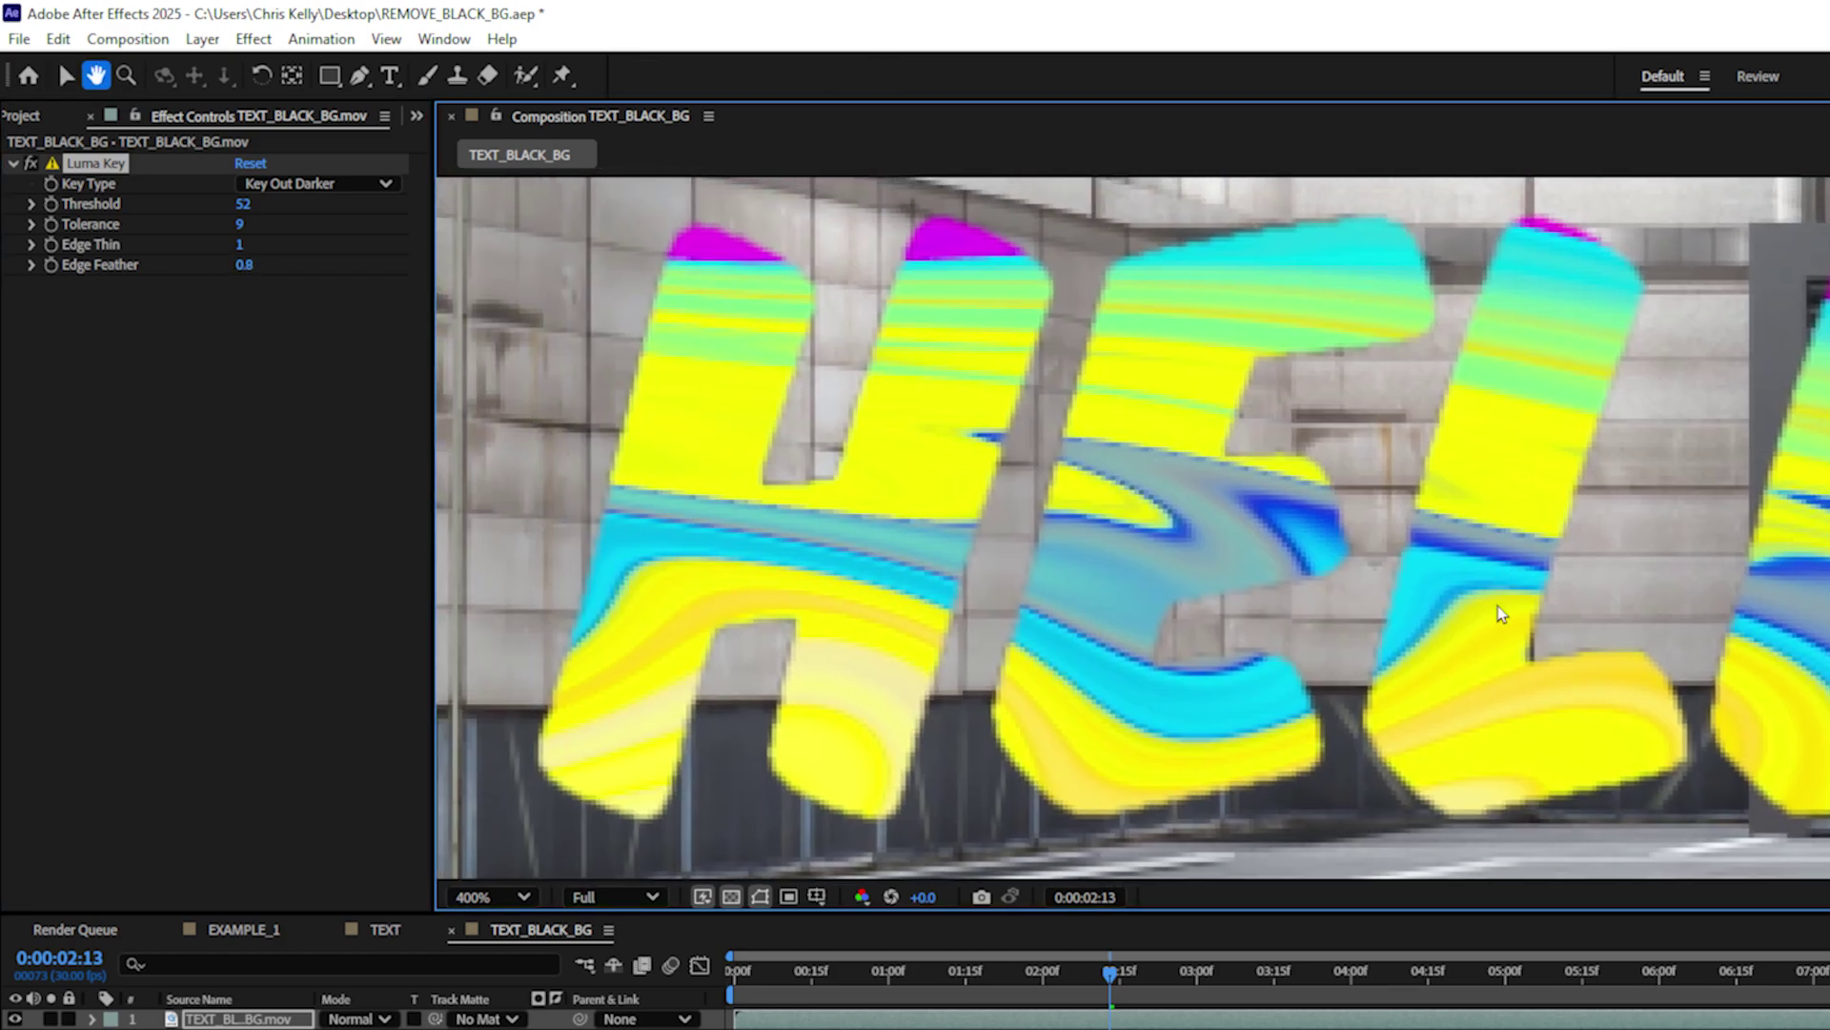
{"action": "scroll", "coordinate": [1500, 621], "scroll_direction": "up", "scroll_amount": 1}
{"action": "key", "text": "v"}
{"action": "key", "text": "ctrl+y"}
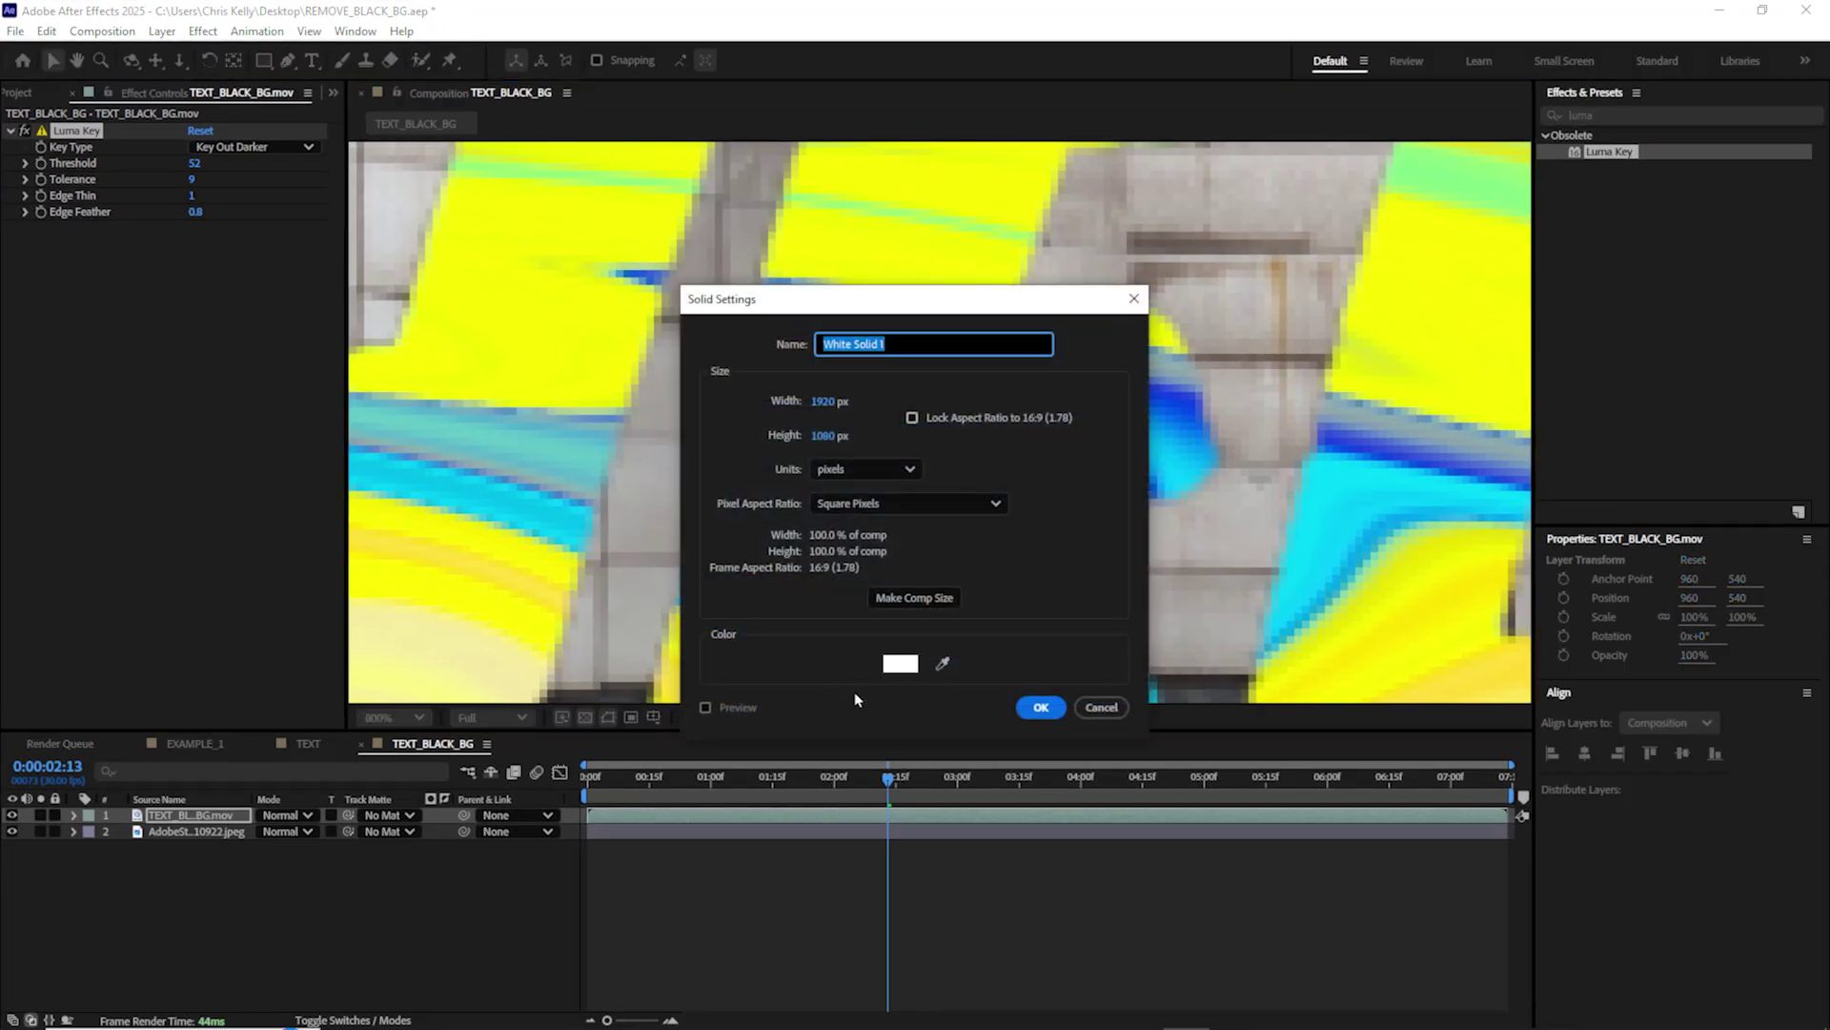
{"action": "left_click", "coordinate": [1040, 706]}
{"action": "left_click_drag", "start_coordinate": [784, 324], "coordinate": [788, 524]}
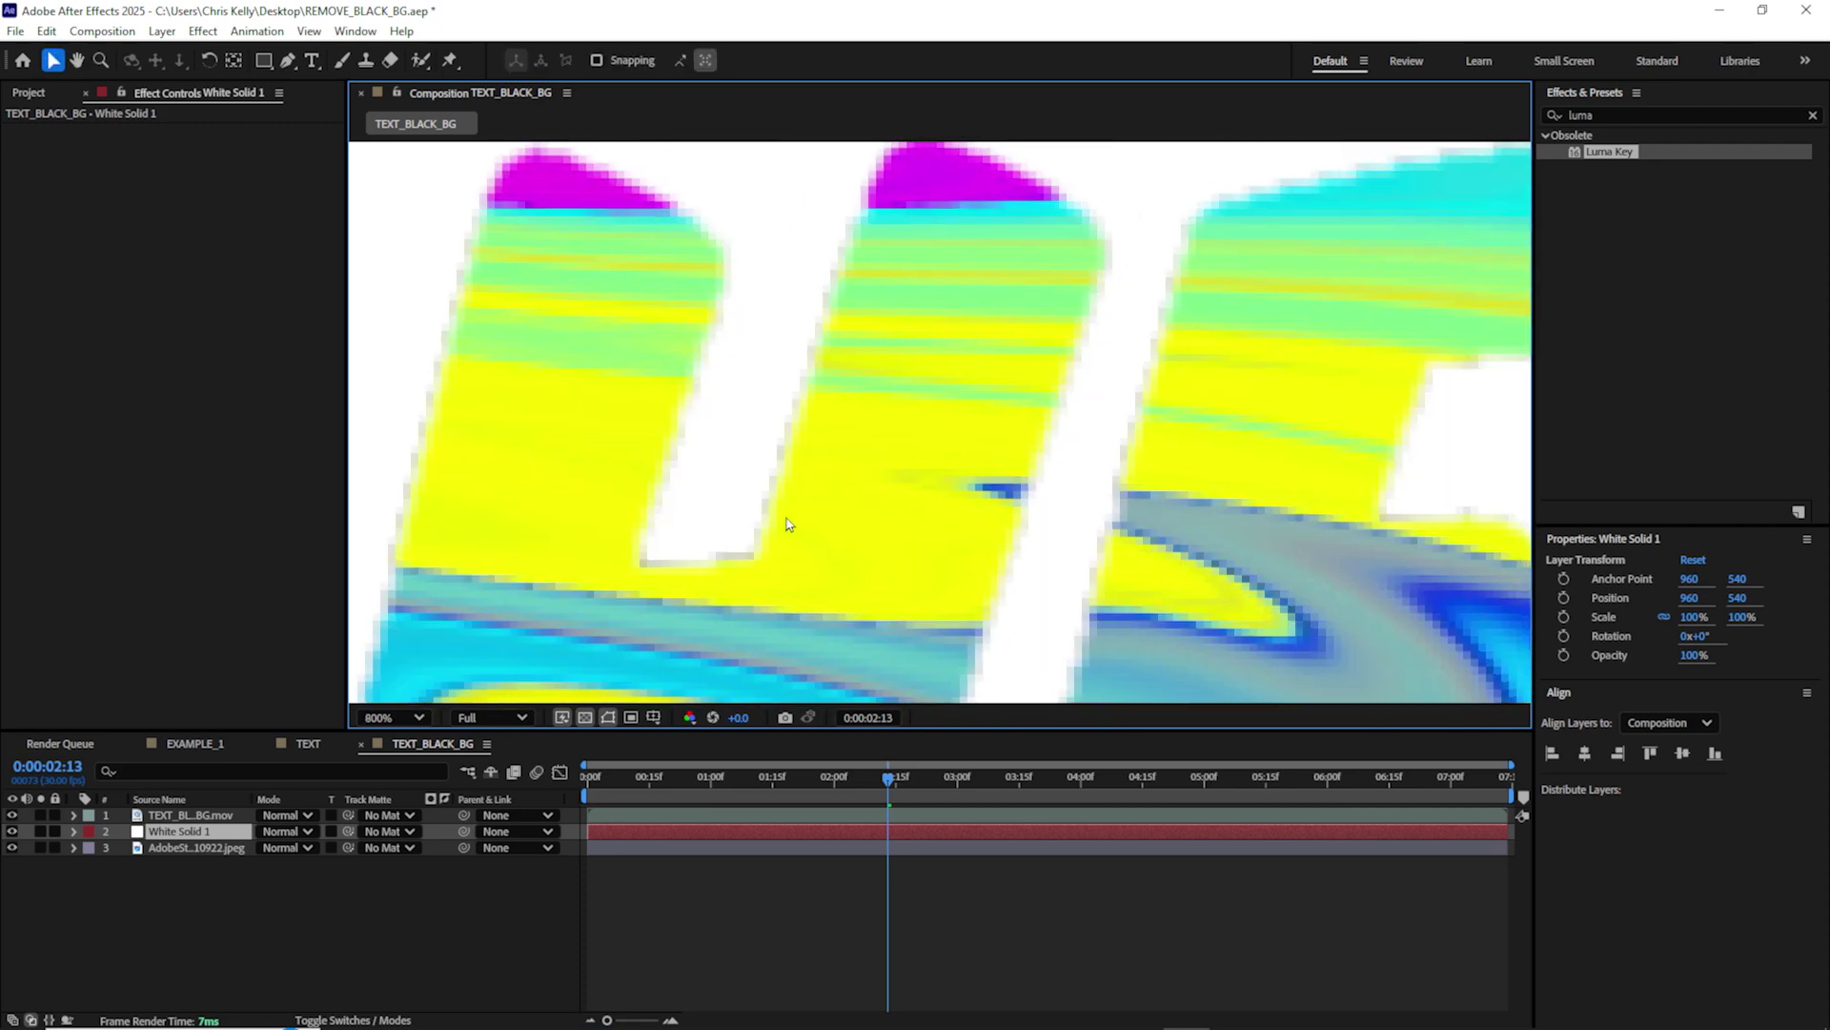
{"action": "left_click", "coordinate": [189, 816]}
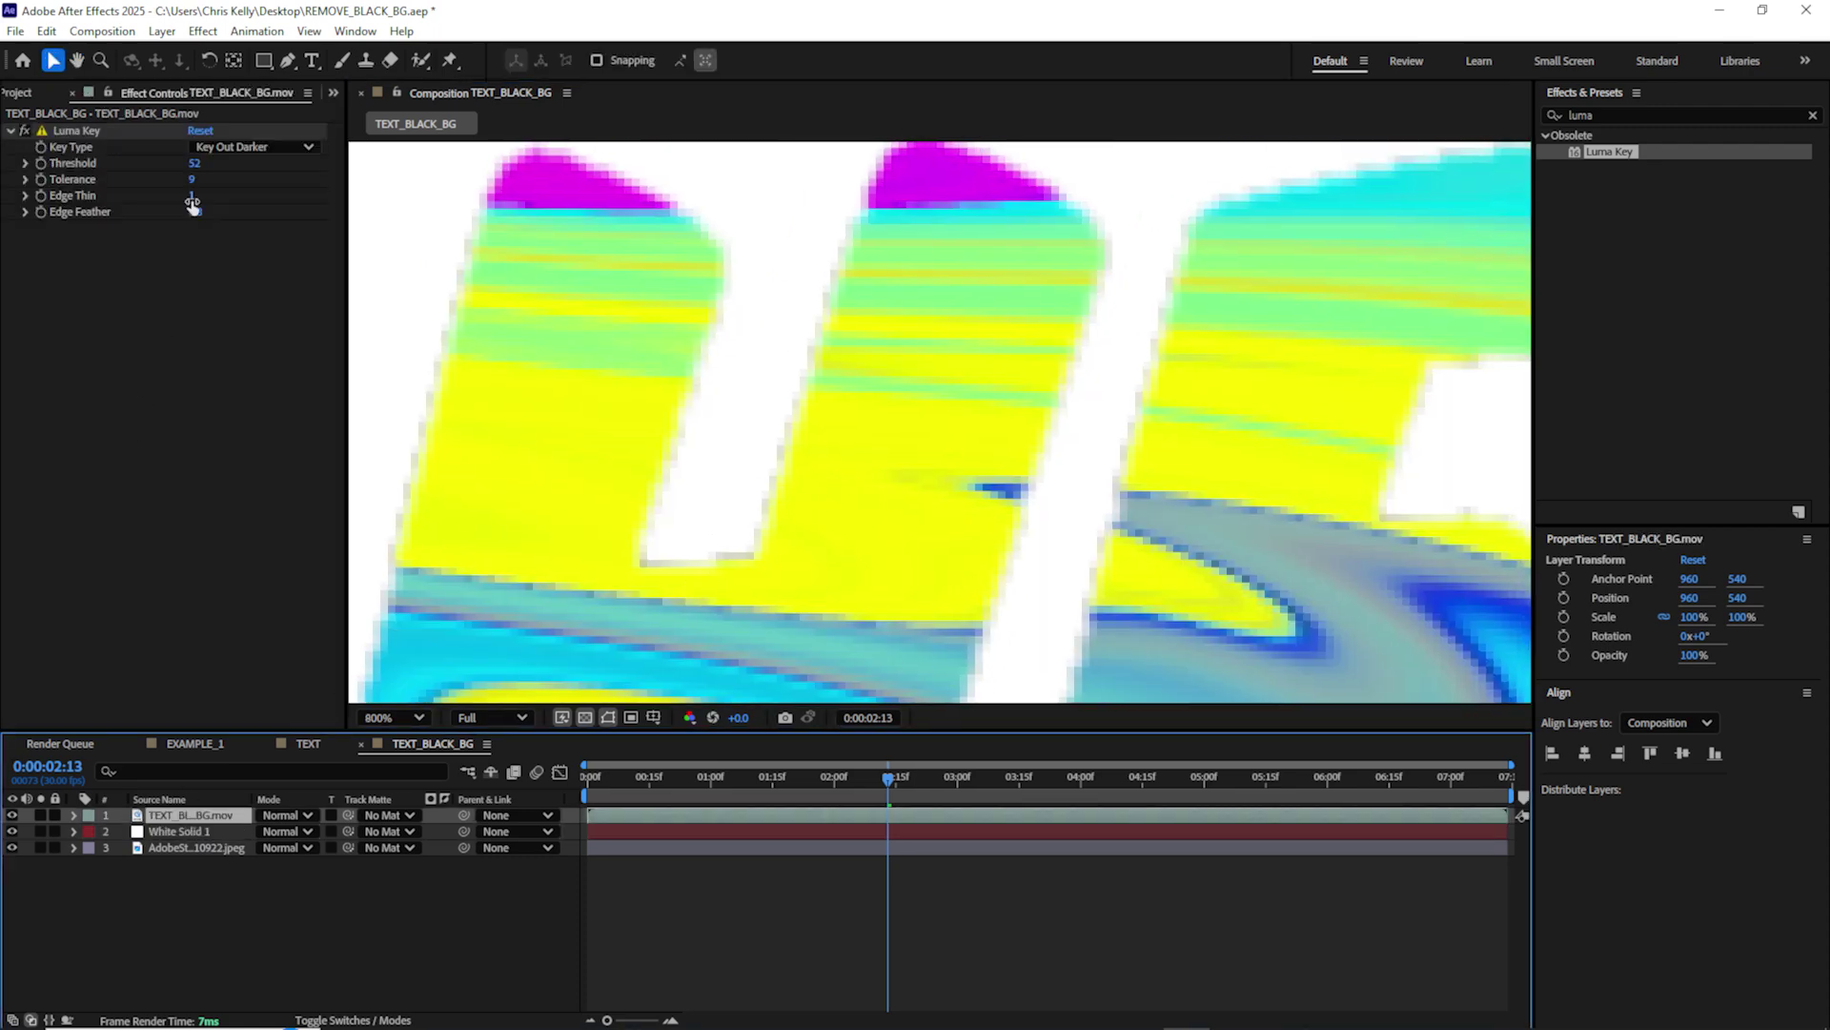
{"action": "left_click_drag", "start_coordinate": [192, 198], "coordinate": [198, 328]}
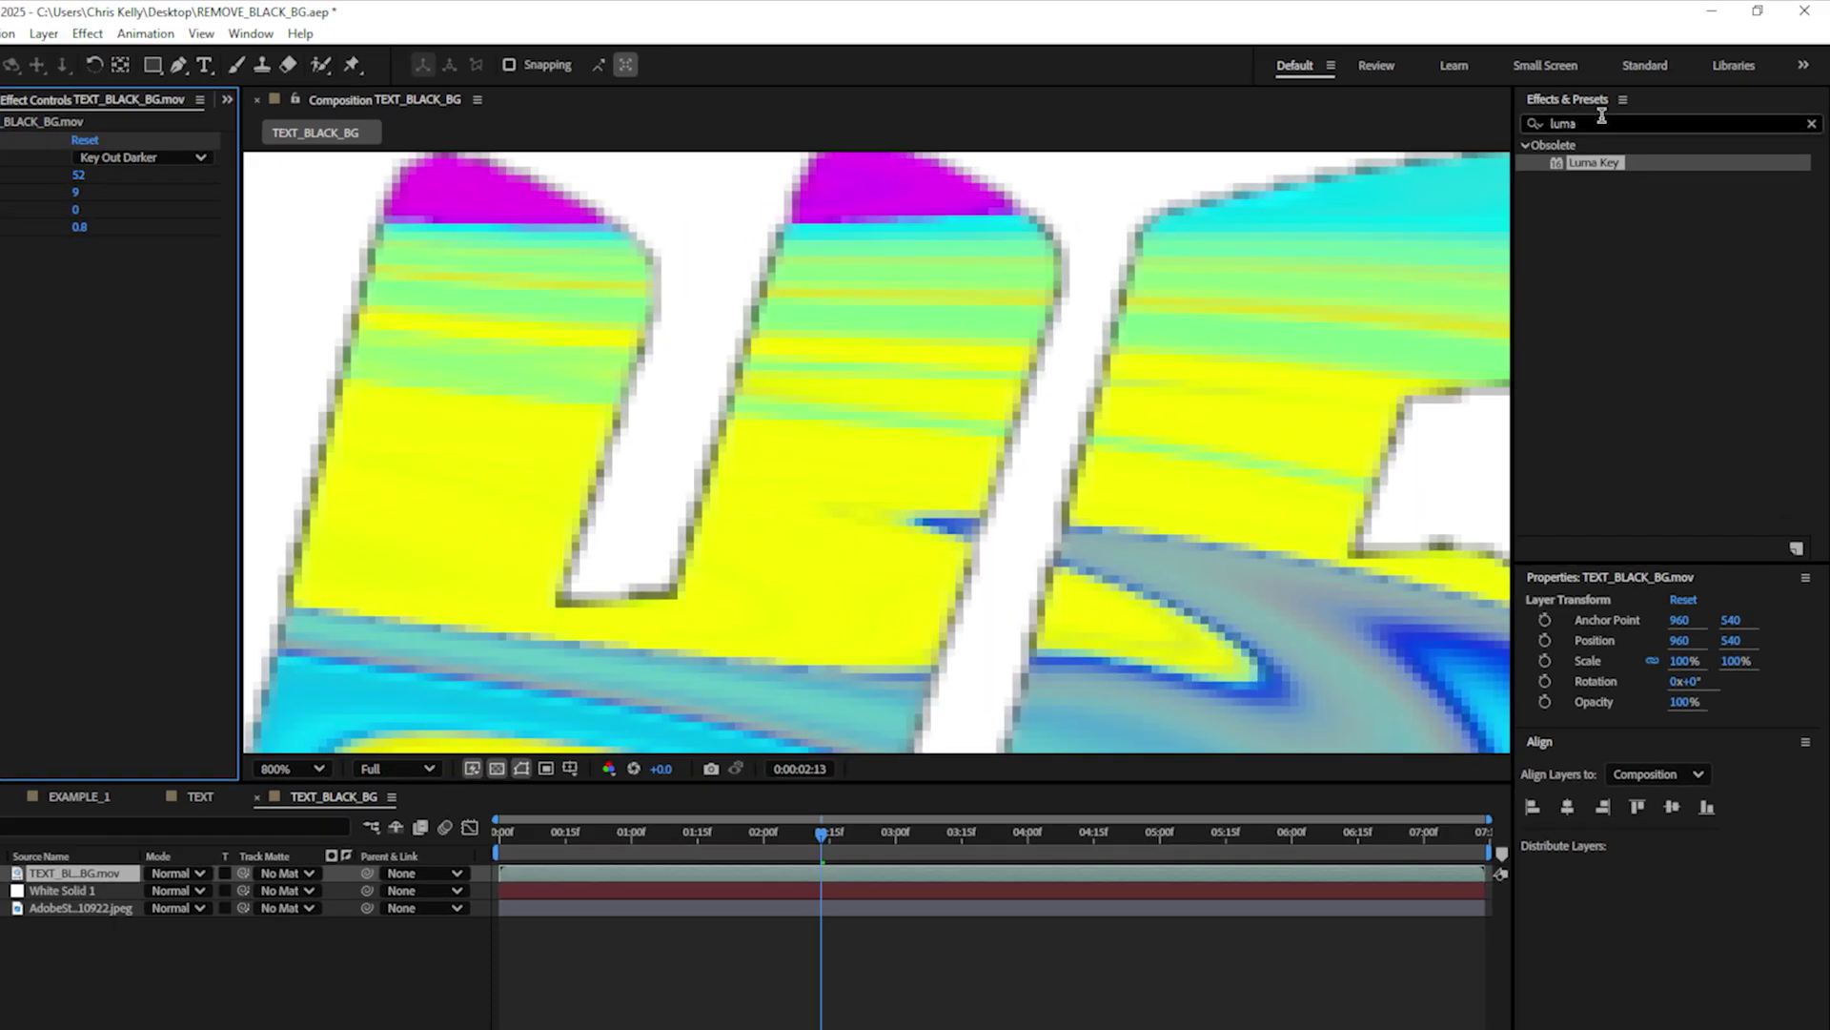
{"action": "left_click_drag", "start_coordinate": [1617, 112], "coordinate": [1447, 124]}
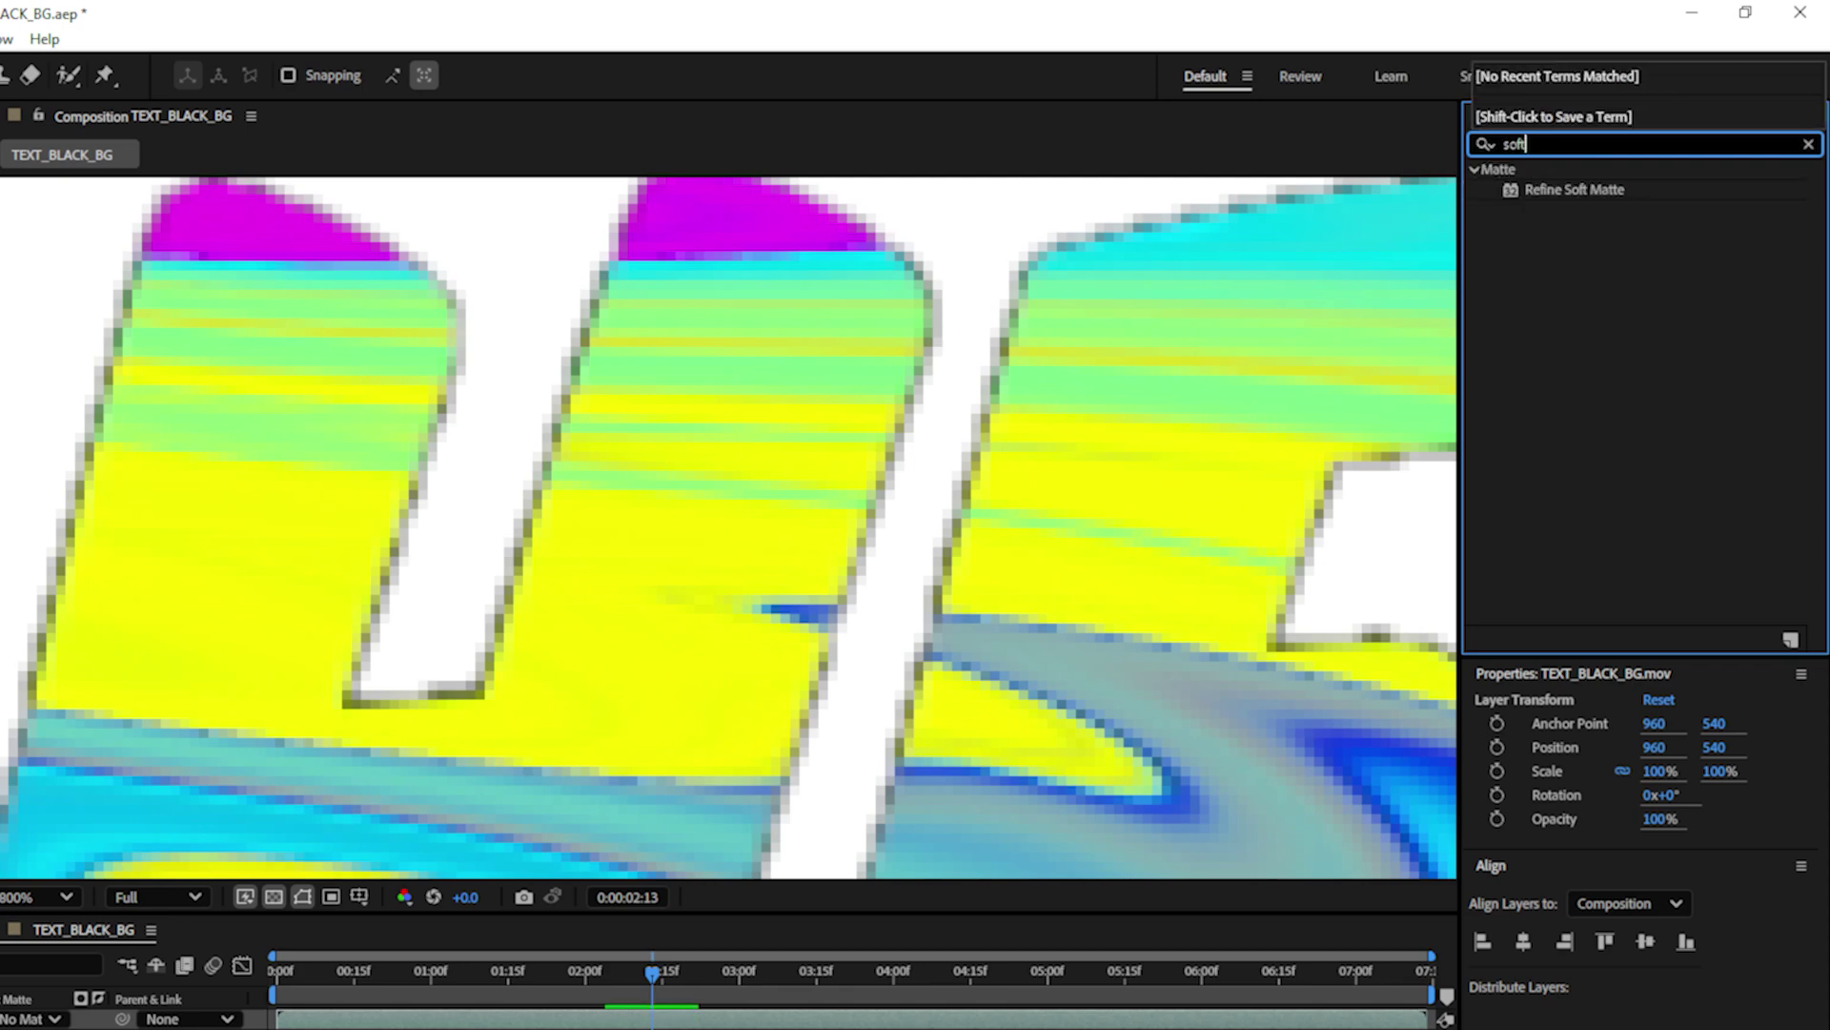
{"action": "key", "text": "ctrl+a"}
{"action": "type", "text": "refine s"}
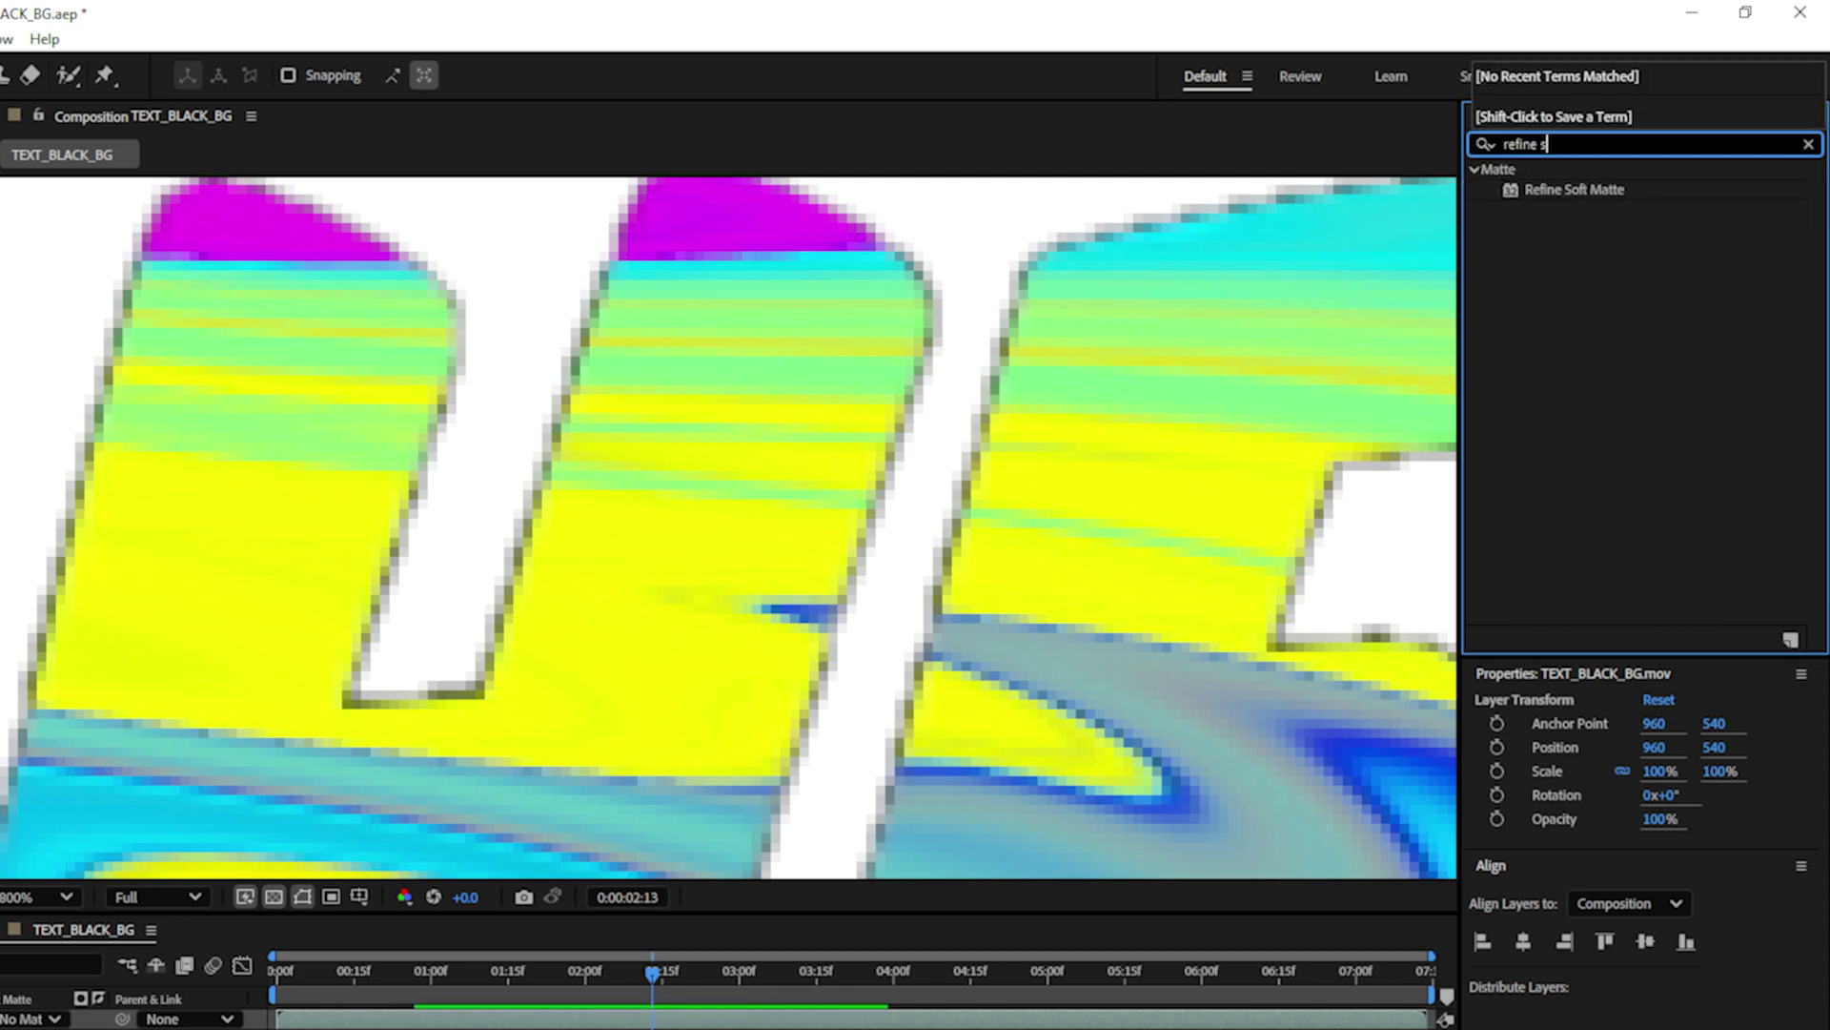
{"action": "type", "text": "oft matte"}
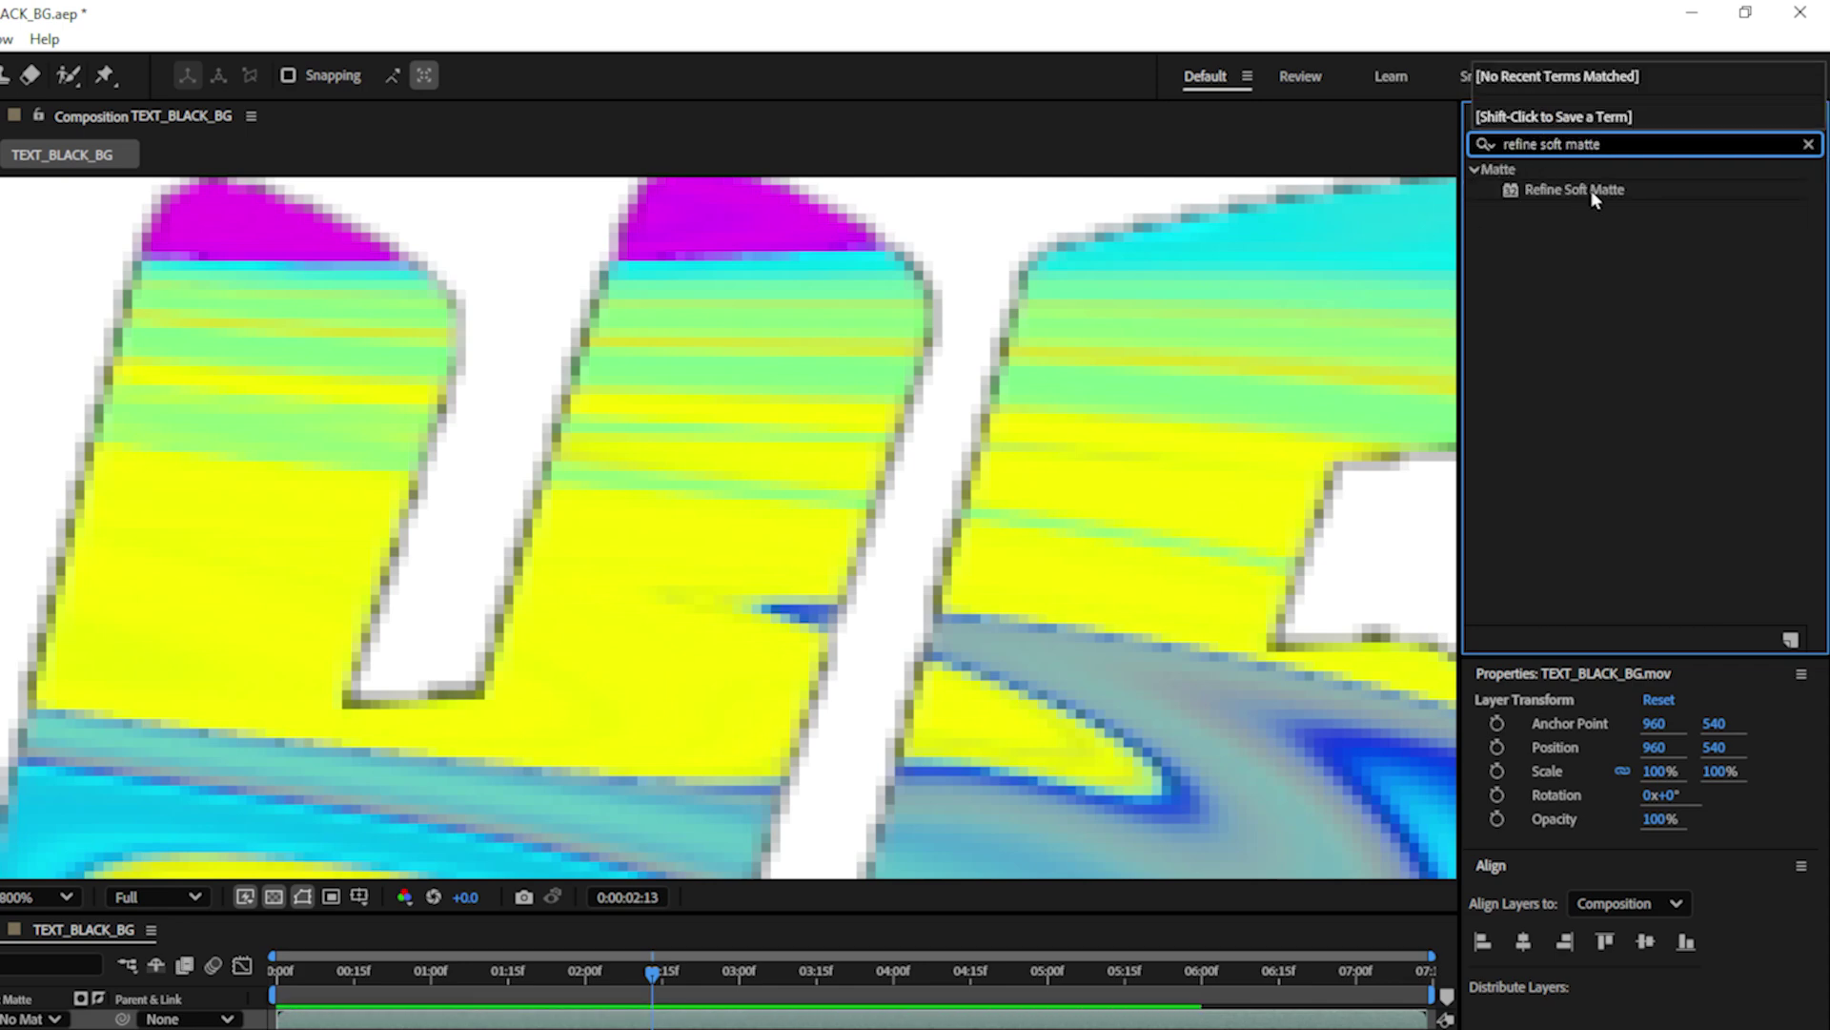
{"action": "left_click_drag", "start_coordinate": [1592, 198], "coordinate": [132, 325]}
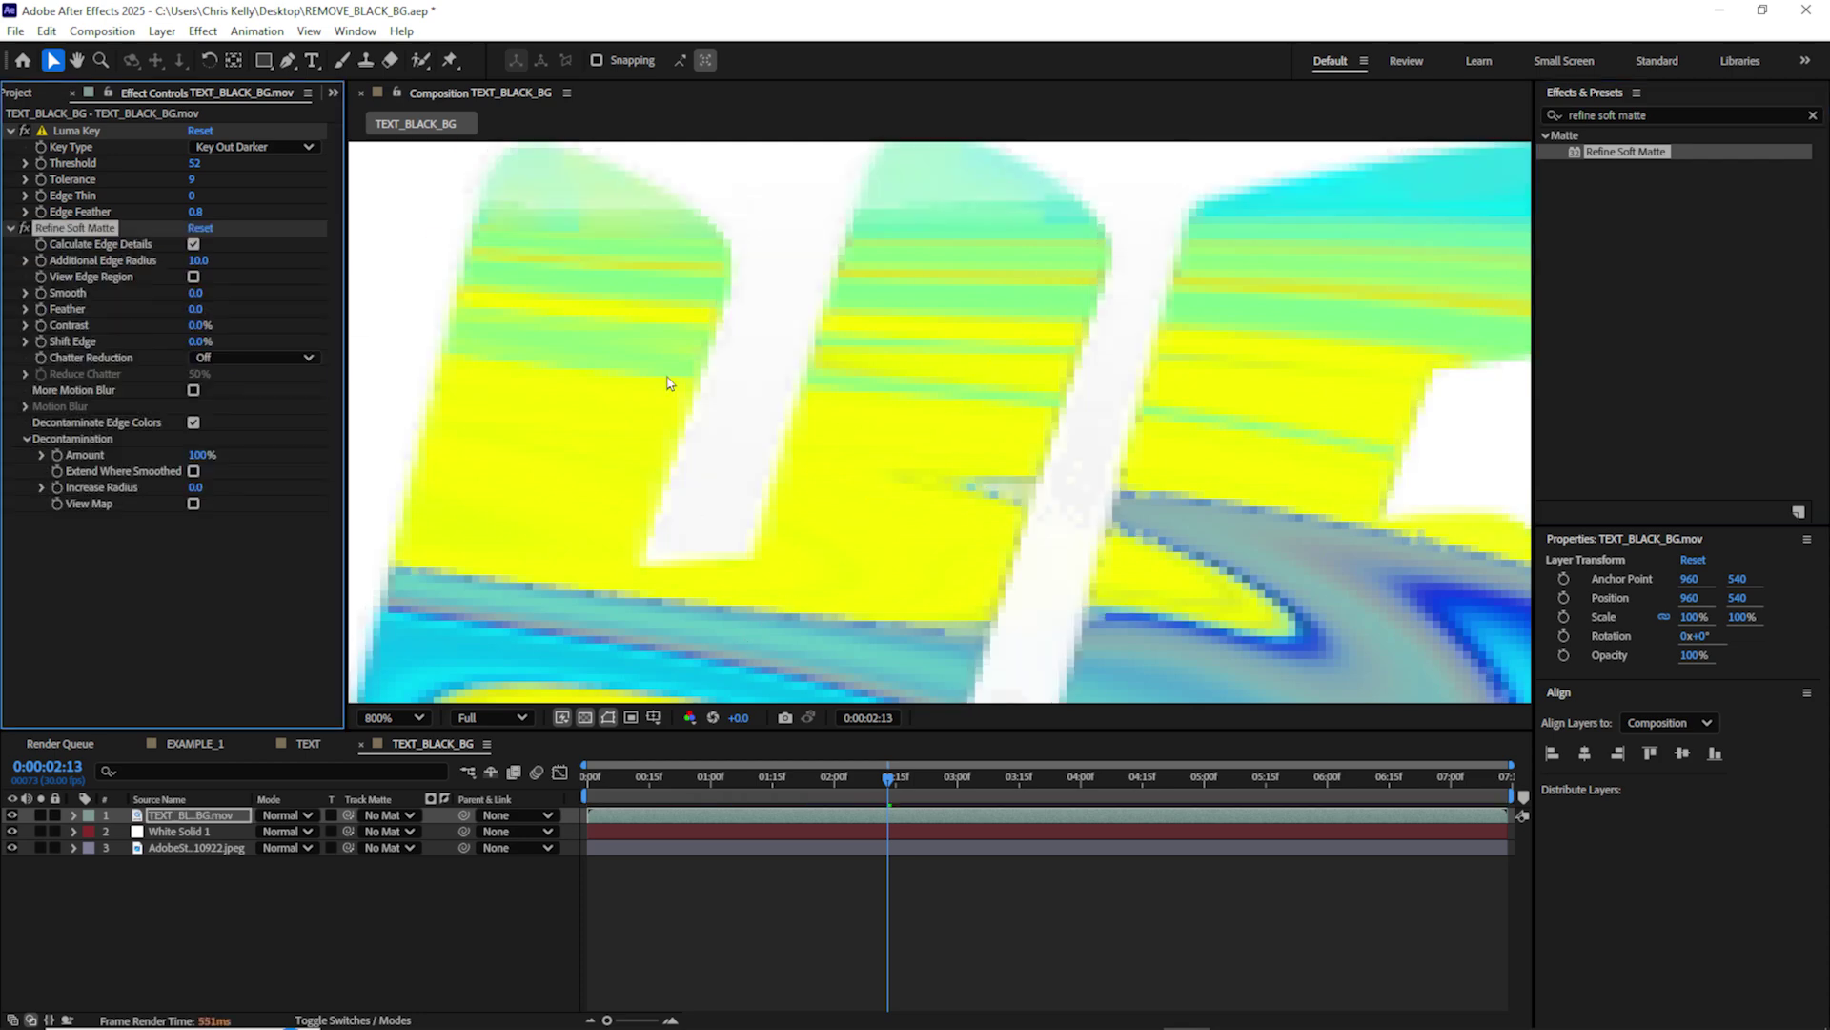
{"action": "scroll", "coordinate": [633, 351], "scroll_direction": "down", "scroll_amount": 4}
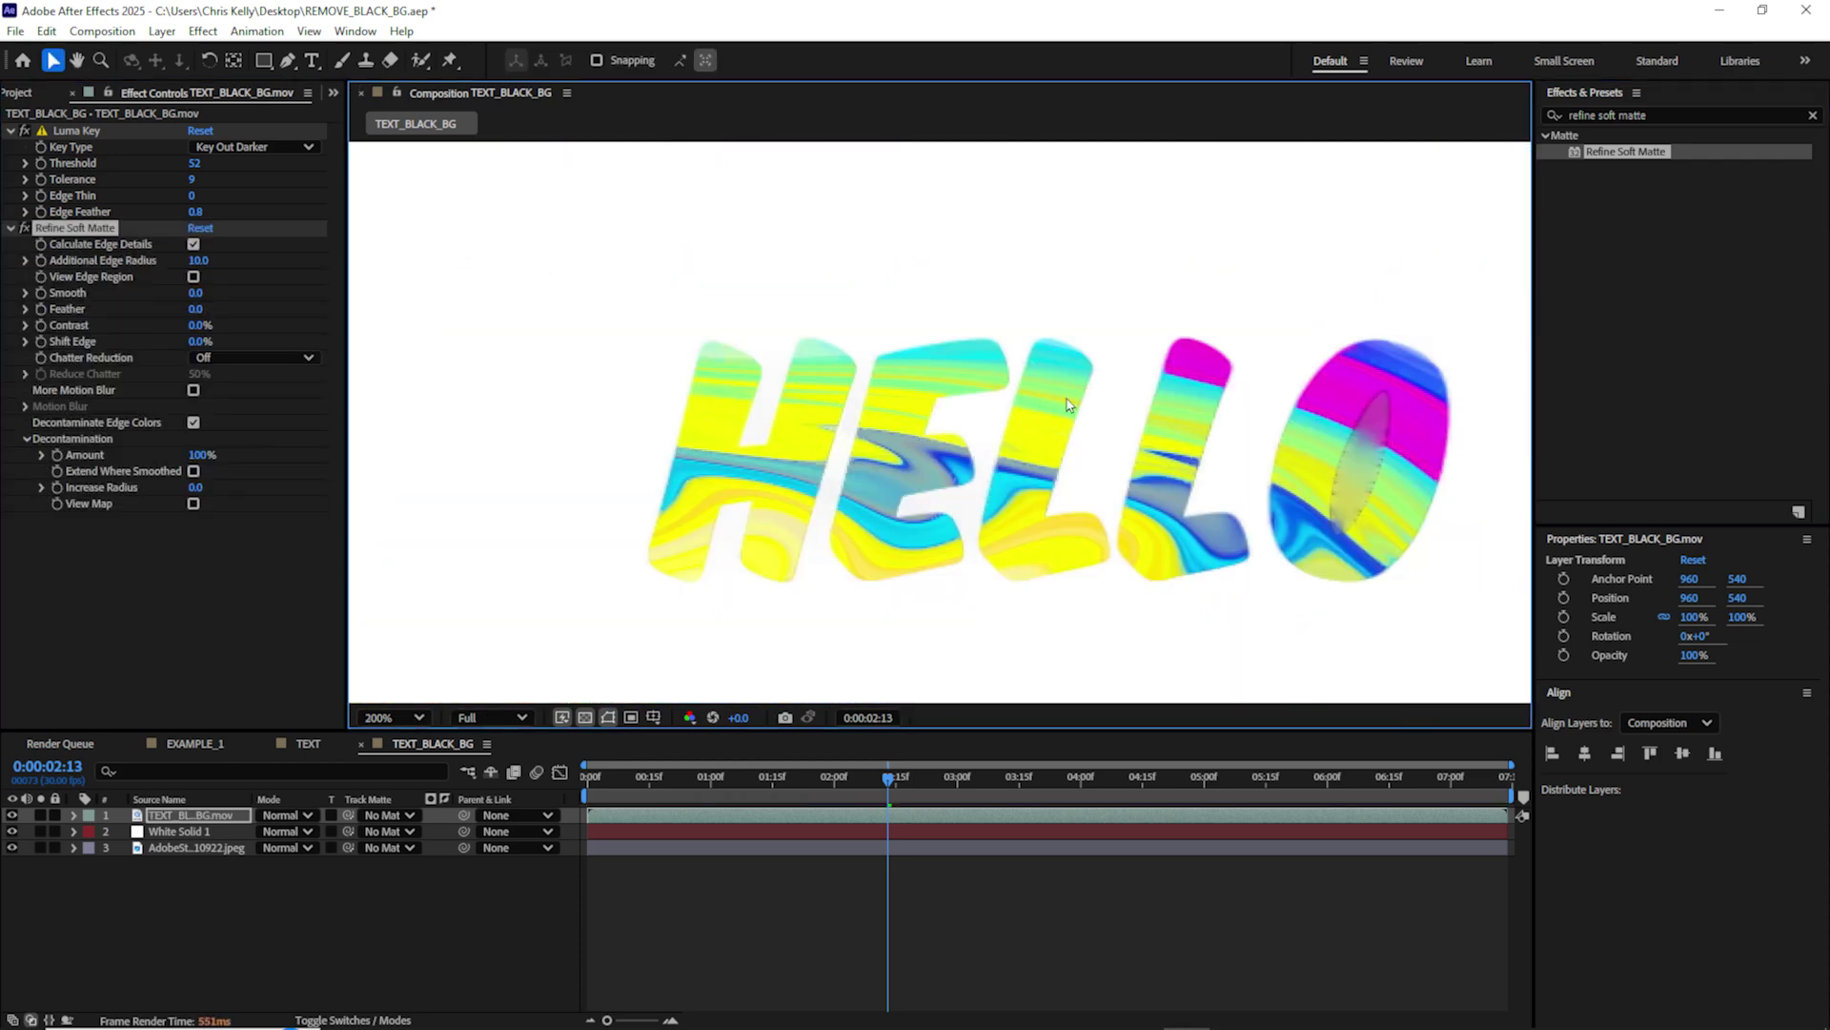
{"action": "left_click_drag", "start_coordinate": [1170, 493], "coordinate": [656, 432]}
{"action": "left_click_drag", "start_coordinate": [1070, 363], "coordinate": [401, 335]}
{"action": "left_click_drag", "start_coordinate": [1143, 322], "coordinate": [816, 388]}
{"action": "left_click_drag", "start_coordinate": [641, 456], "coordinate": [845, 422]}
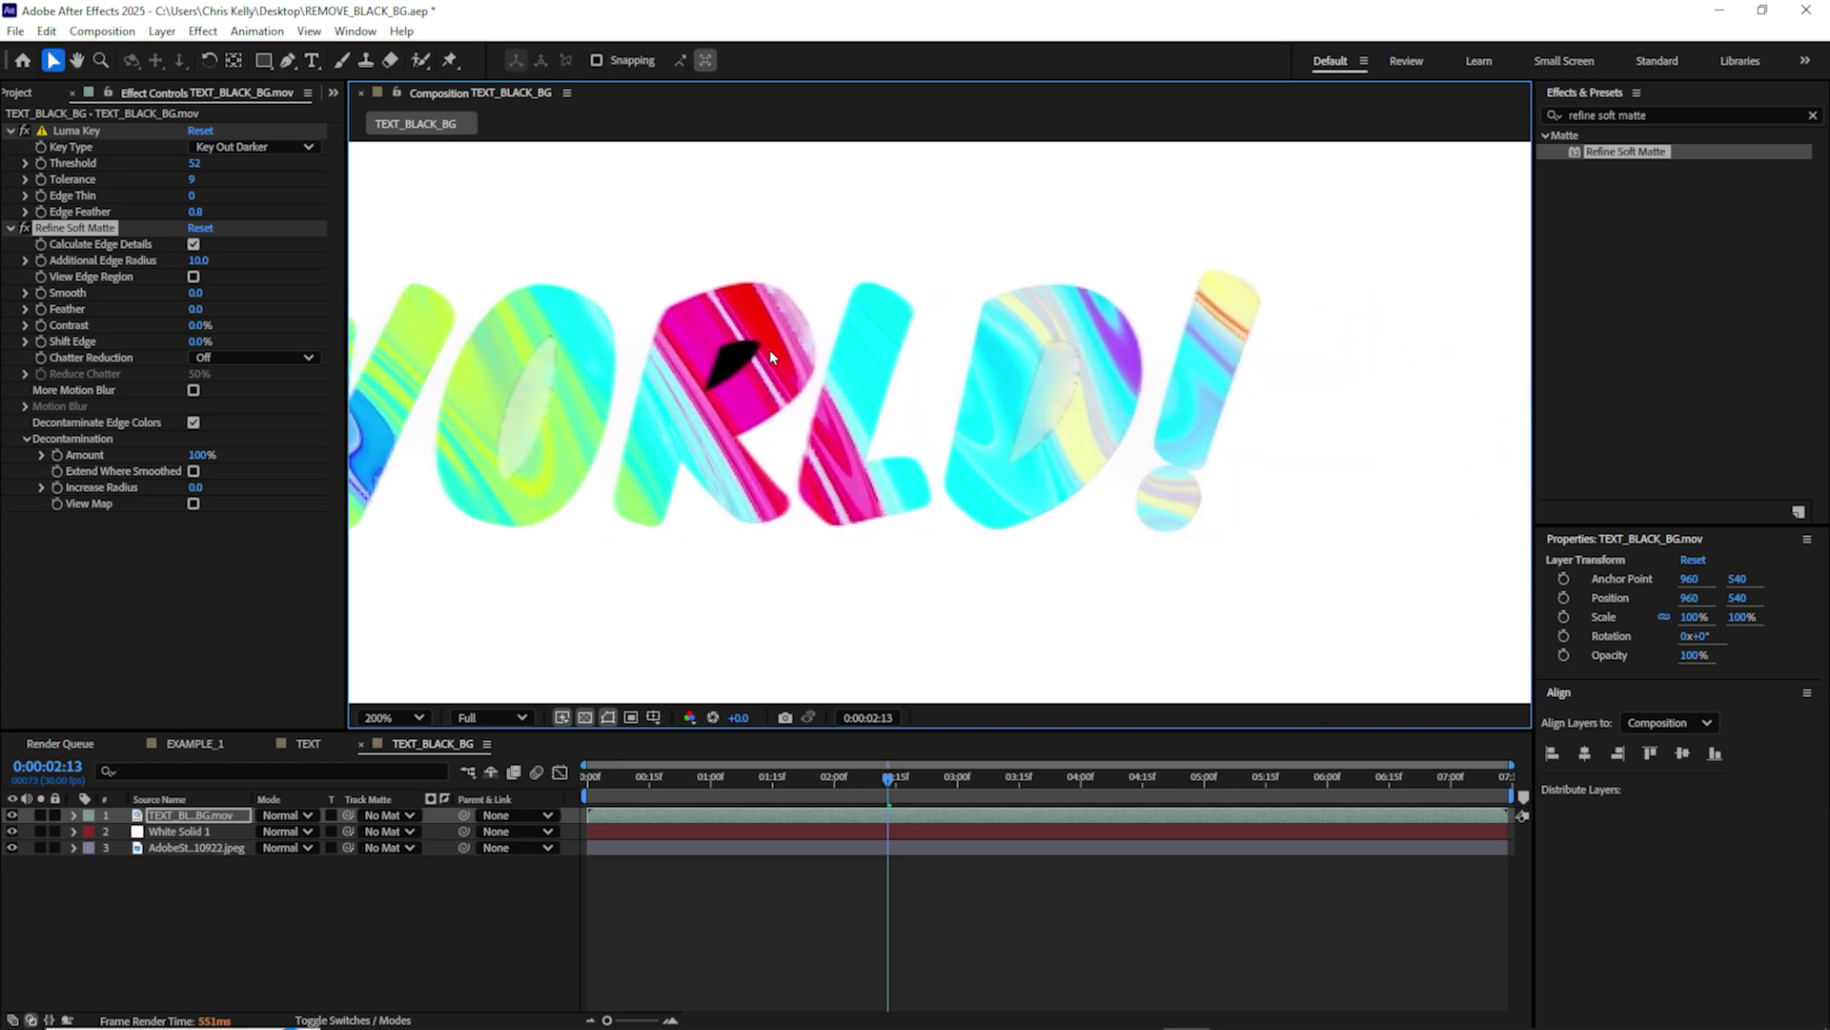
{"action": "scroll", "coordinate": [1173, 341], "scroll_direction": "left", "scroll_amount": 5}
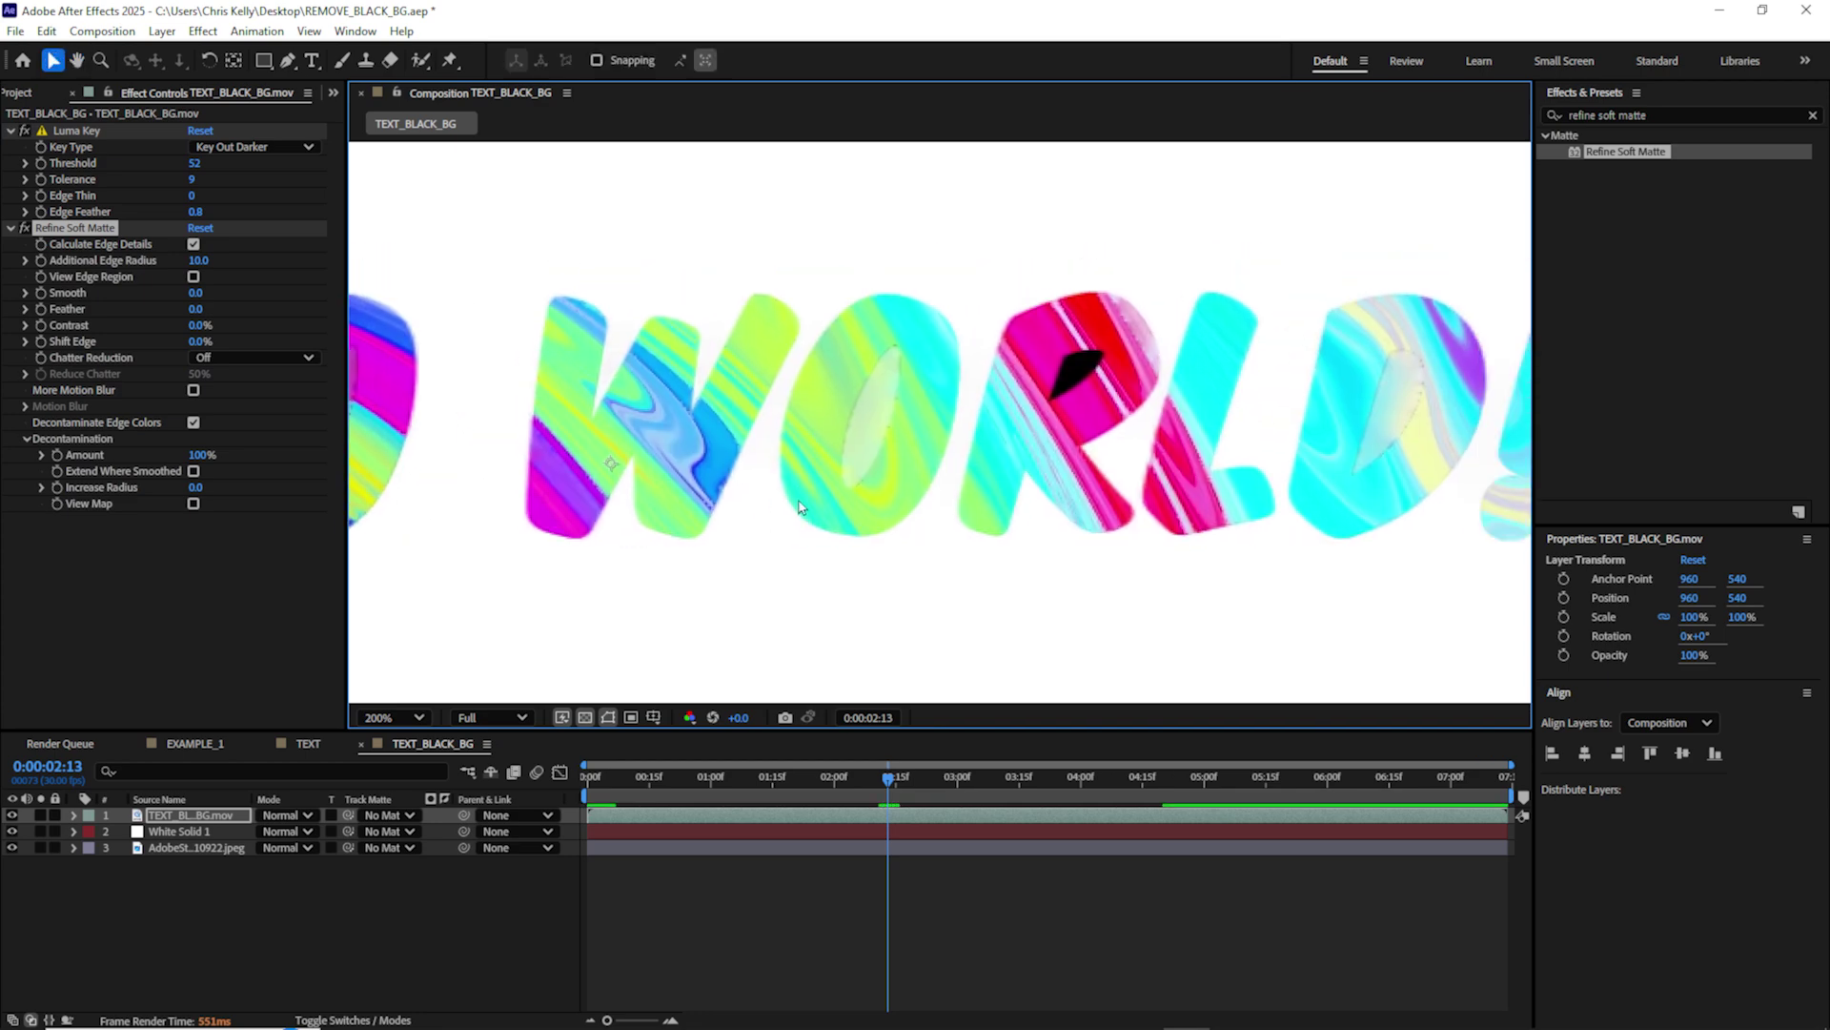
{"action": "scroll", "coordinate": [817, 513], "scroll_direction": "up", "scroll_amount": 2}
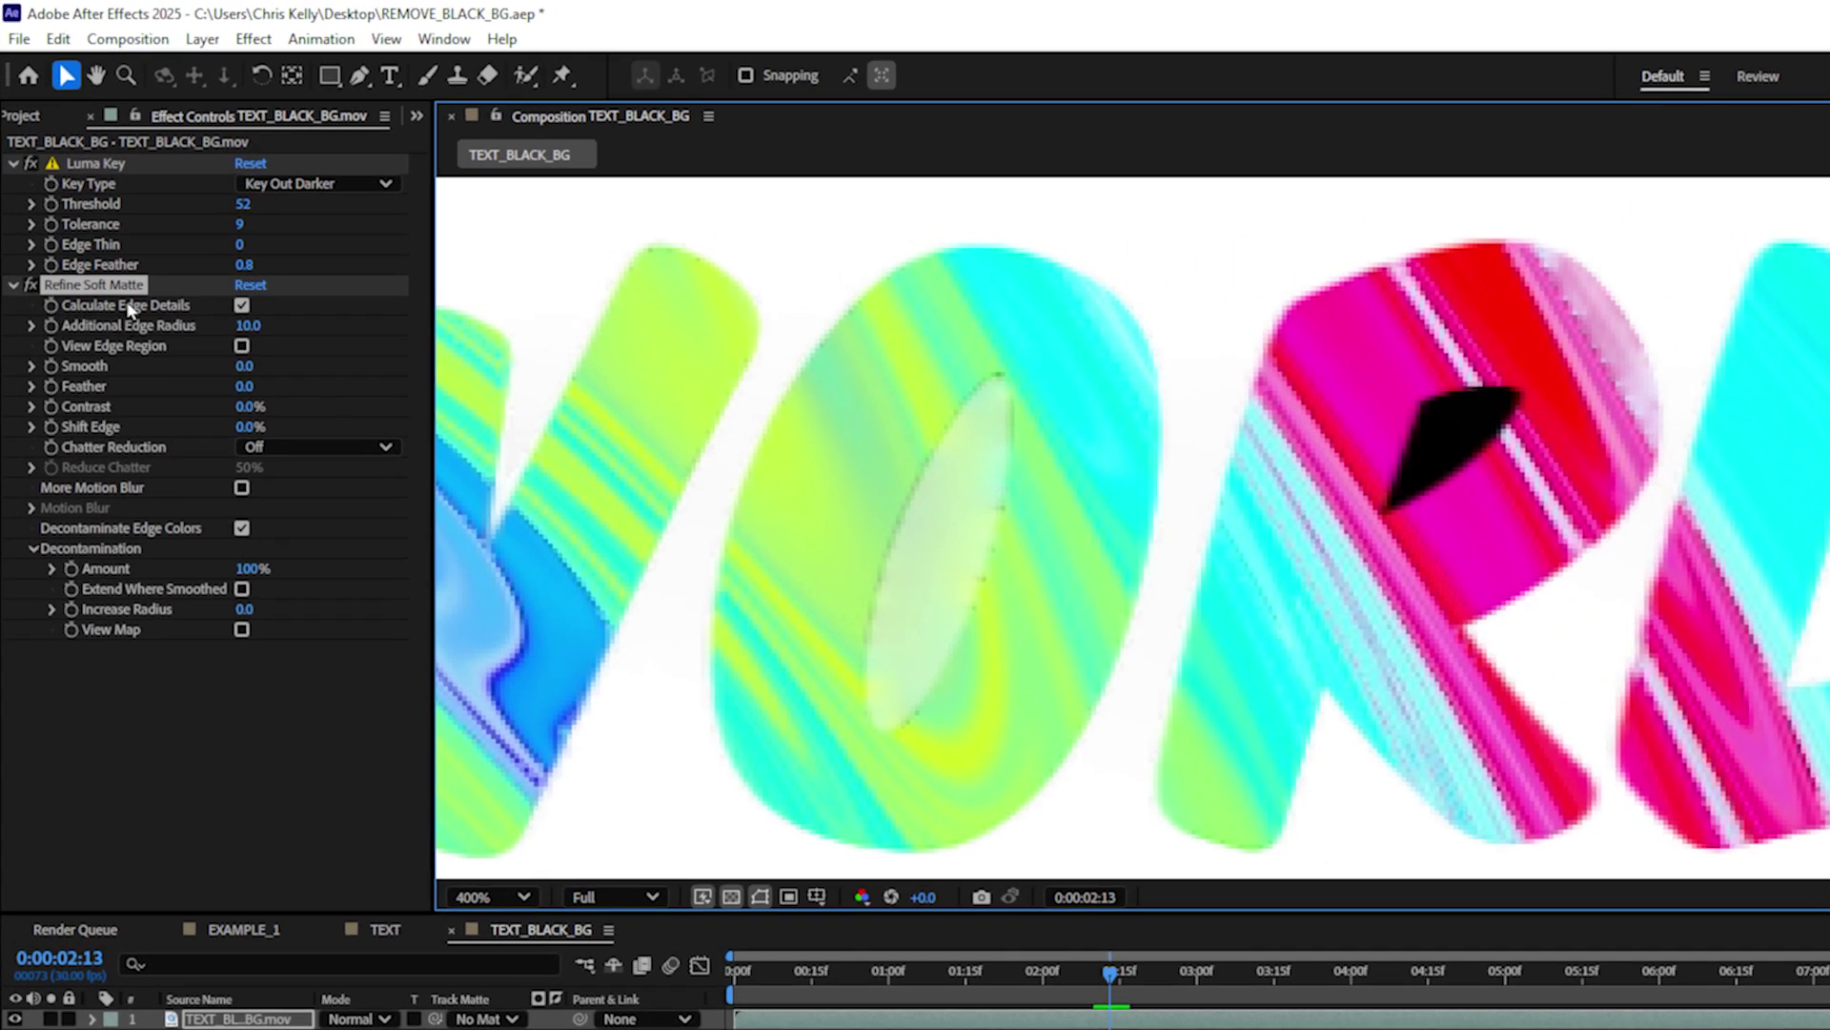
- Lower the Refine Soft Matte additional edge radius from 10 to 3
{"action": "left_click", "coordinate": [248, 325]}
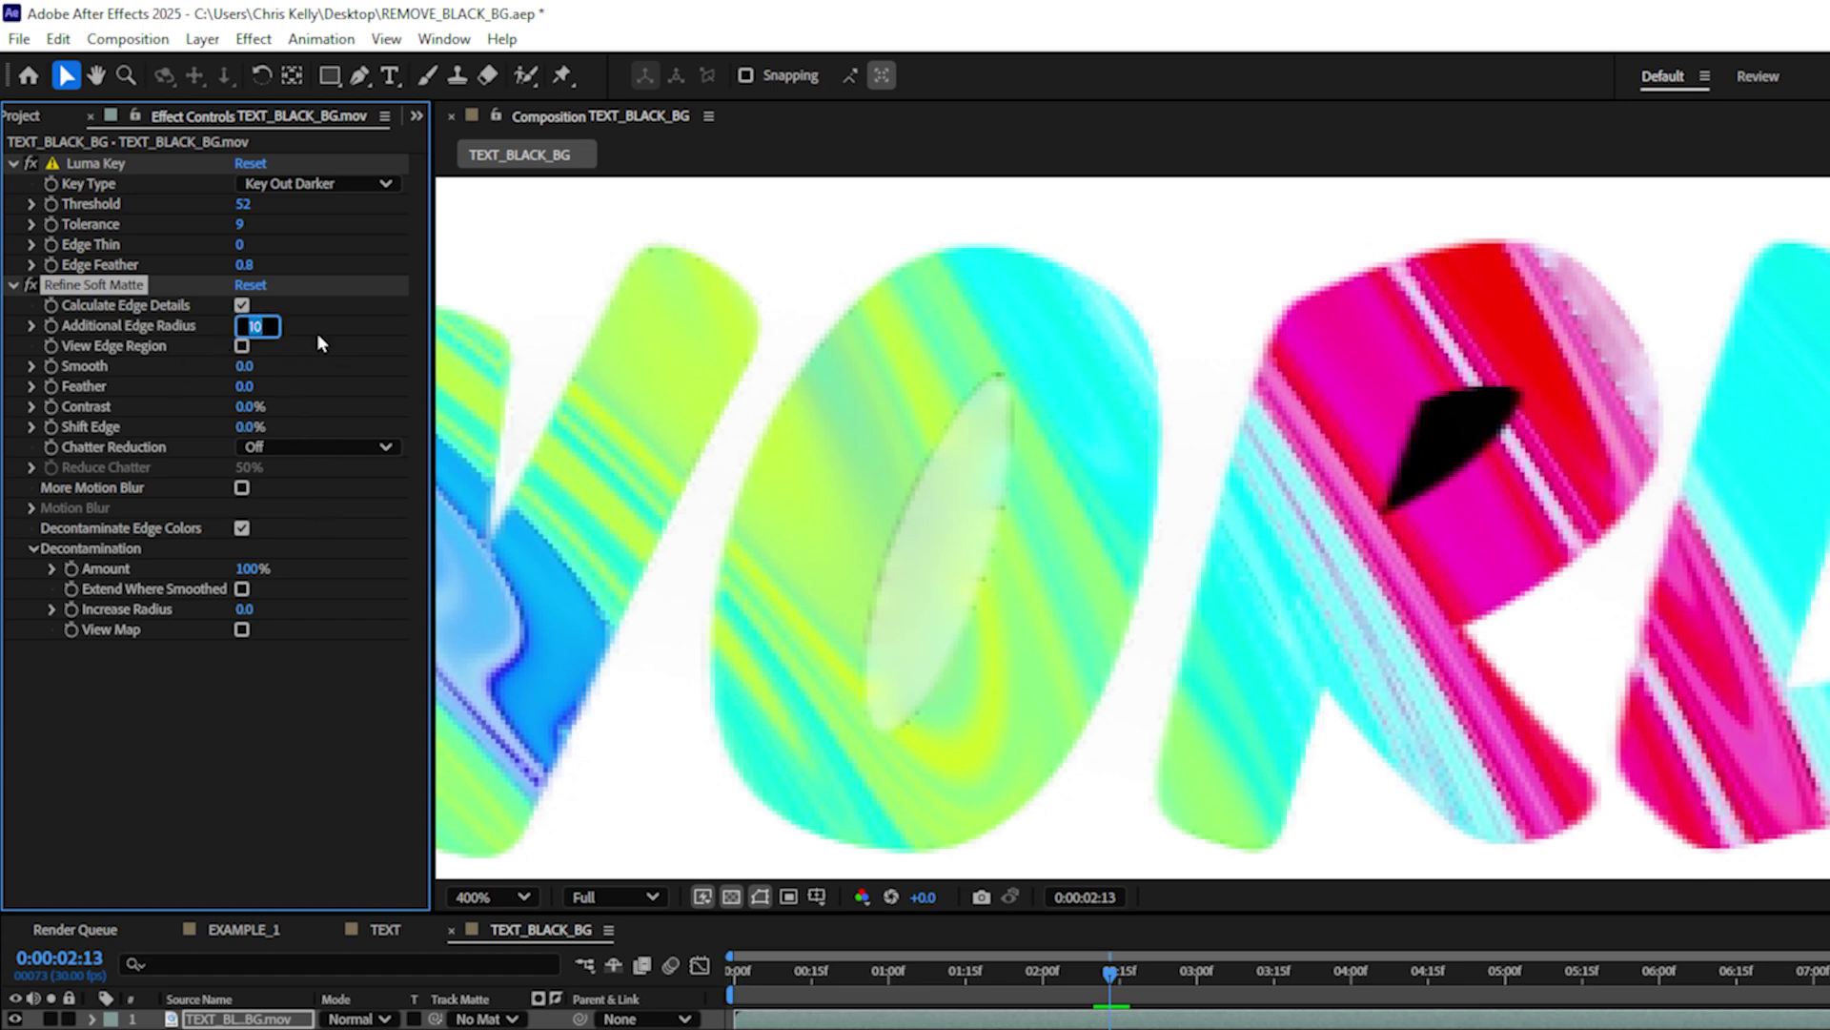
{"action": "type", "text": "3"}
{"action": "key", "text": "Return"}
- Pan across the lettering and scrub to later frames to check the matte edges
{"action": "scroll", "coordinate": [767, 467], "scroll_direction": "down", "scroll_amount": 2}
{"action": "left_click_drag", "start_coordinate": [782, 496], "coordinate": [1218, 493]}
{"action": "mouse_move", "coordinate": [956, 581]}
{"action": "left_mouse_down"}
{"action": "mouse_move", "coordinate": [1284, 559]}
{"action": "mouse_move", "coordinate": [976, 584]}
{"action": "left_mouse_up"}
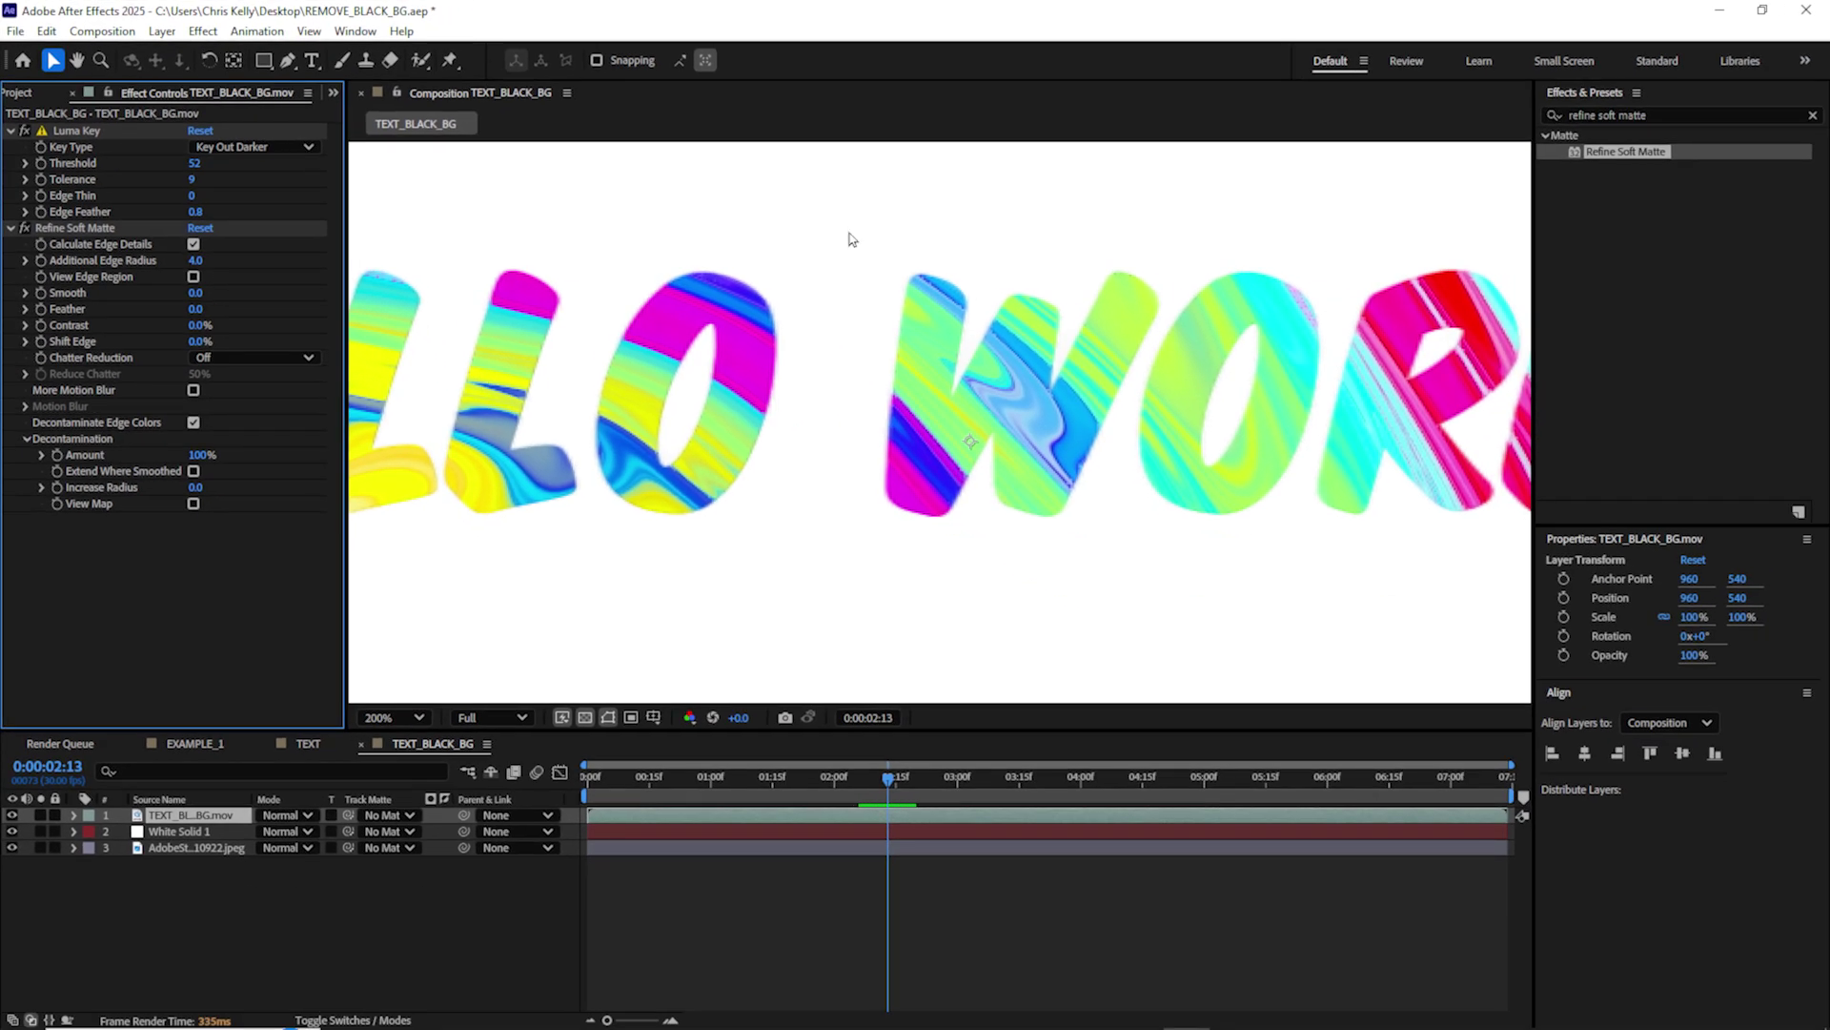
{"action": "left_click_drag", "start_coordinate": [776, 782], "coordinate": [1036, 783]}
{"action": "left_click", "coordinate": [264, 383]}
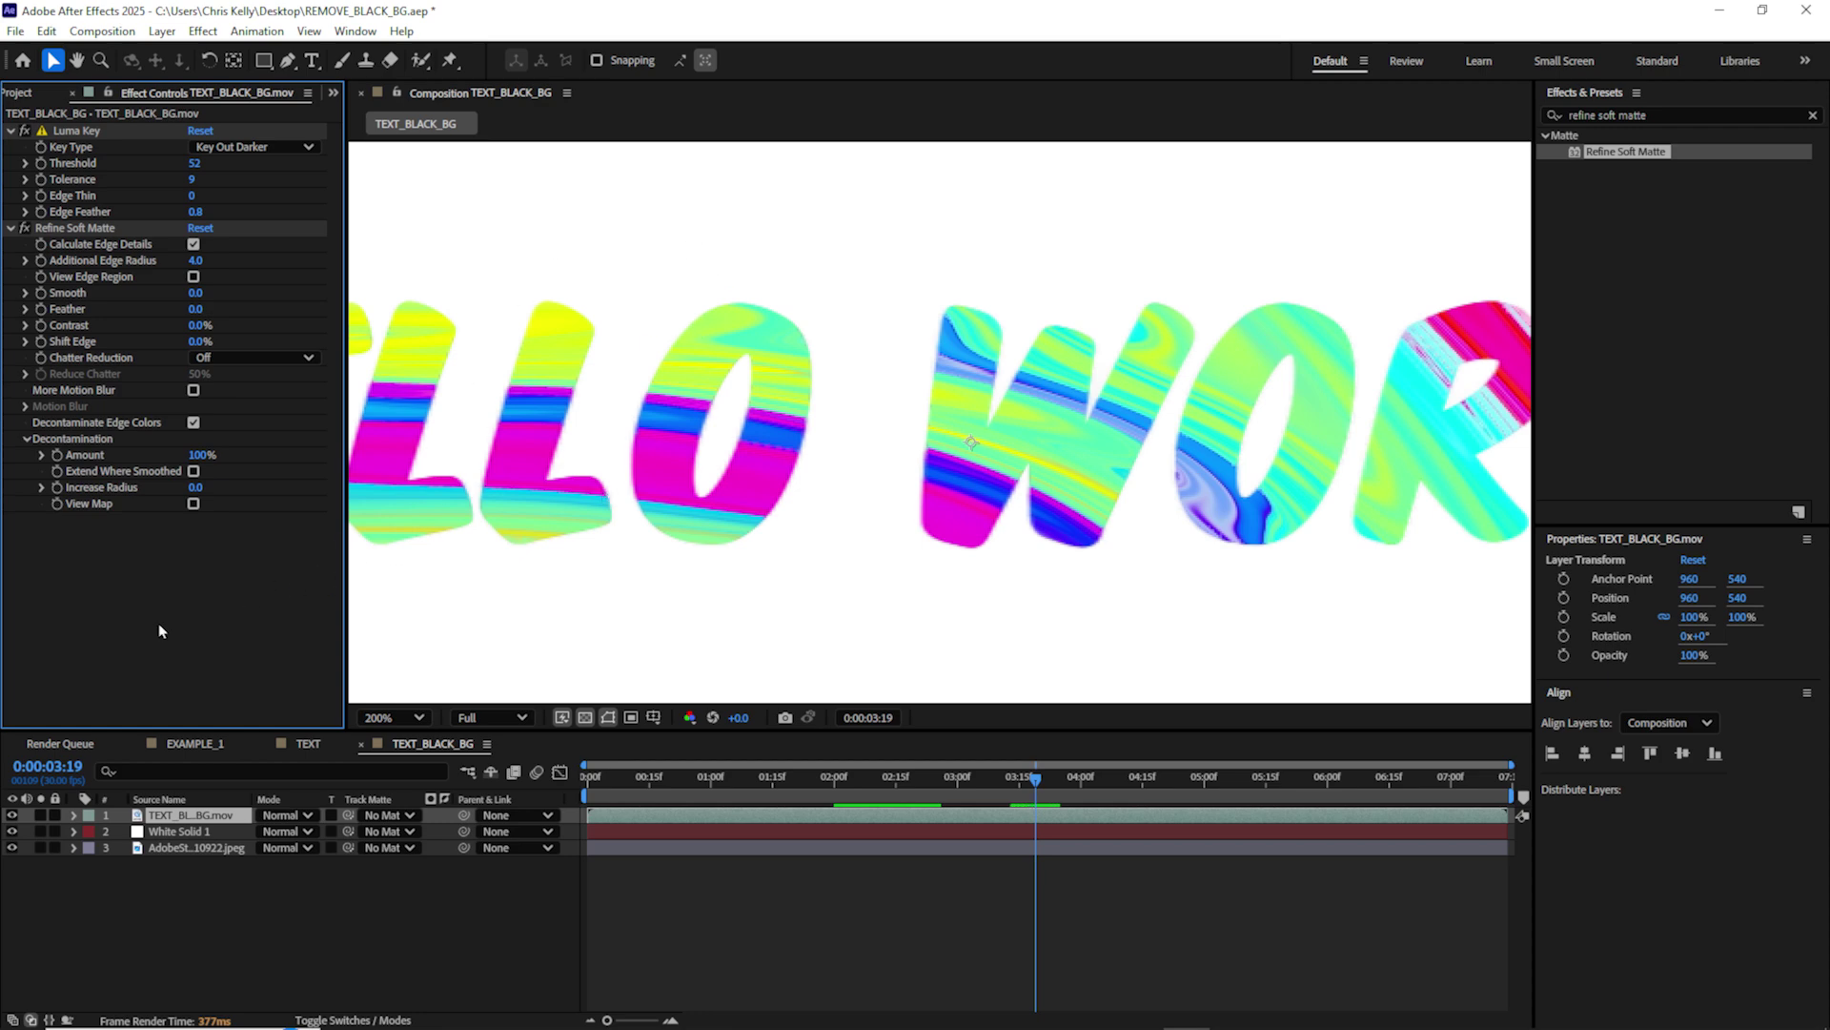
- Delete all keying effects from the HELLO WORLD! clip
{"action": "key", "text": "ctrl+a"}
{"action": "key", "text": "Delete"}
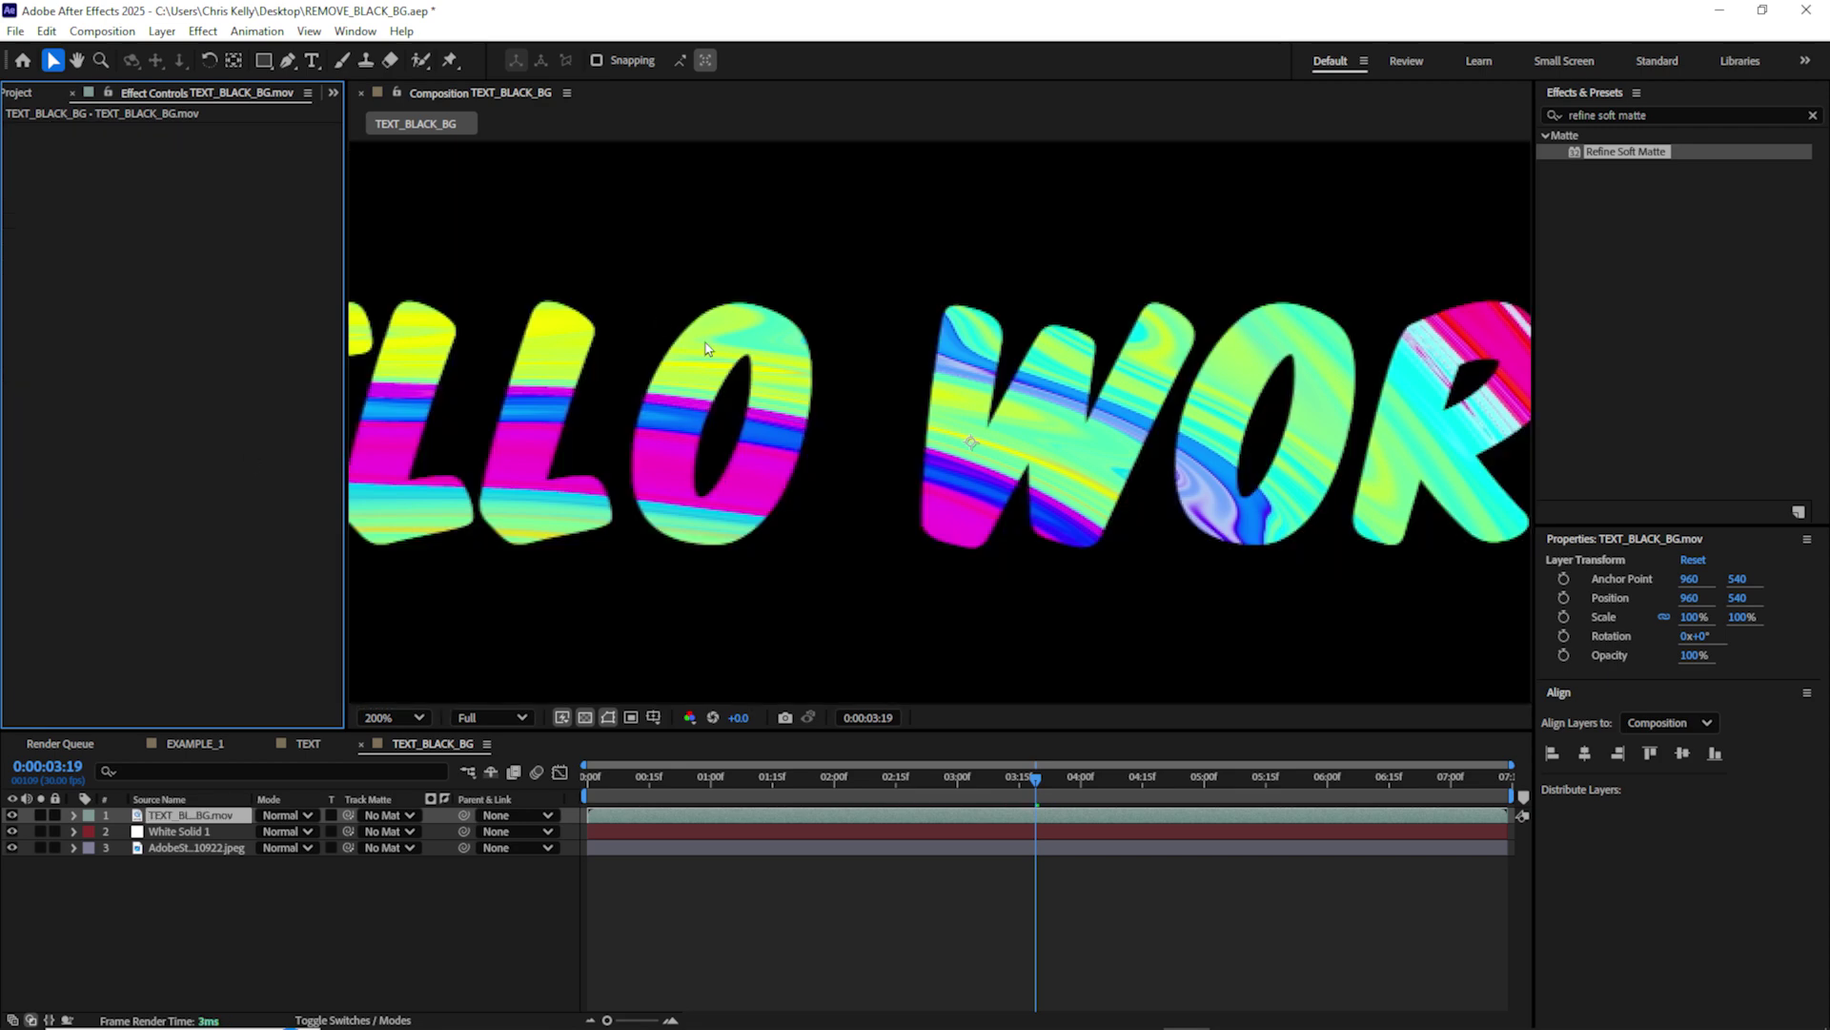
{"action": "scroll", "coordinate": [705, 353], "scroll_direction": "down", "scroll_amount": 1}
{"action": "scroll", "coordinate": [688, 406], "scroll_direction": "up", "scroll_amount": 1}
{"action": "scroll", "coordinate": [664, 427], "scroll_direction": "down", "scroll_amount": 1}
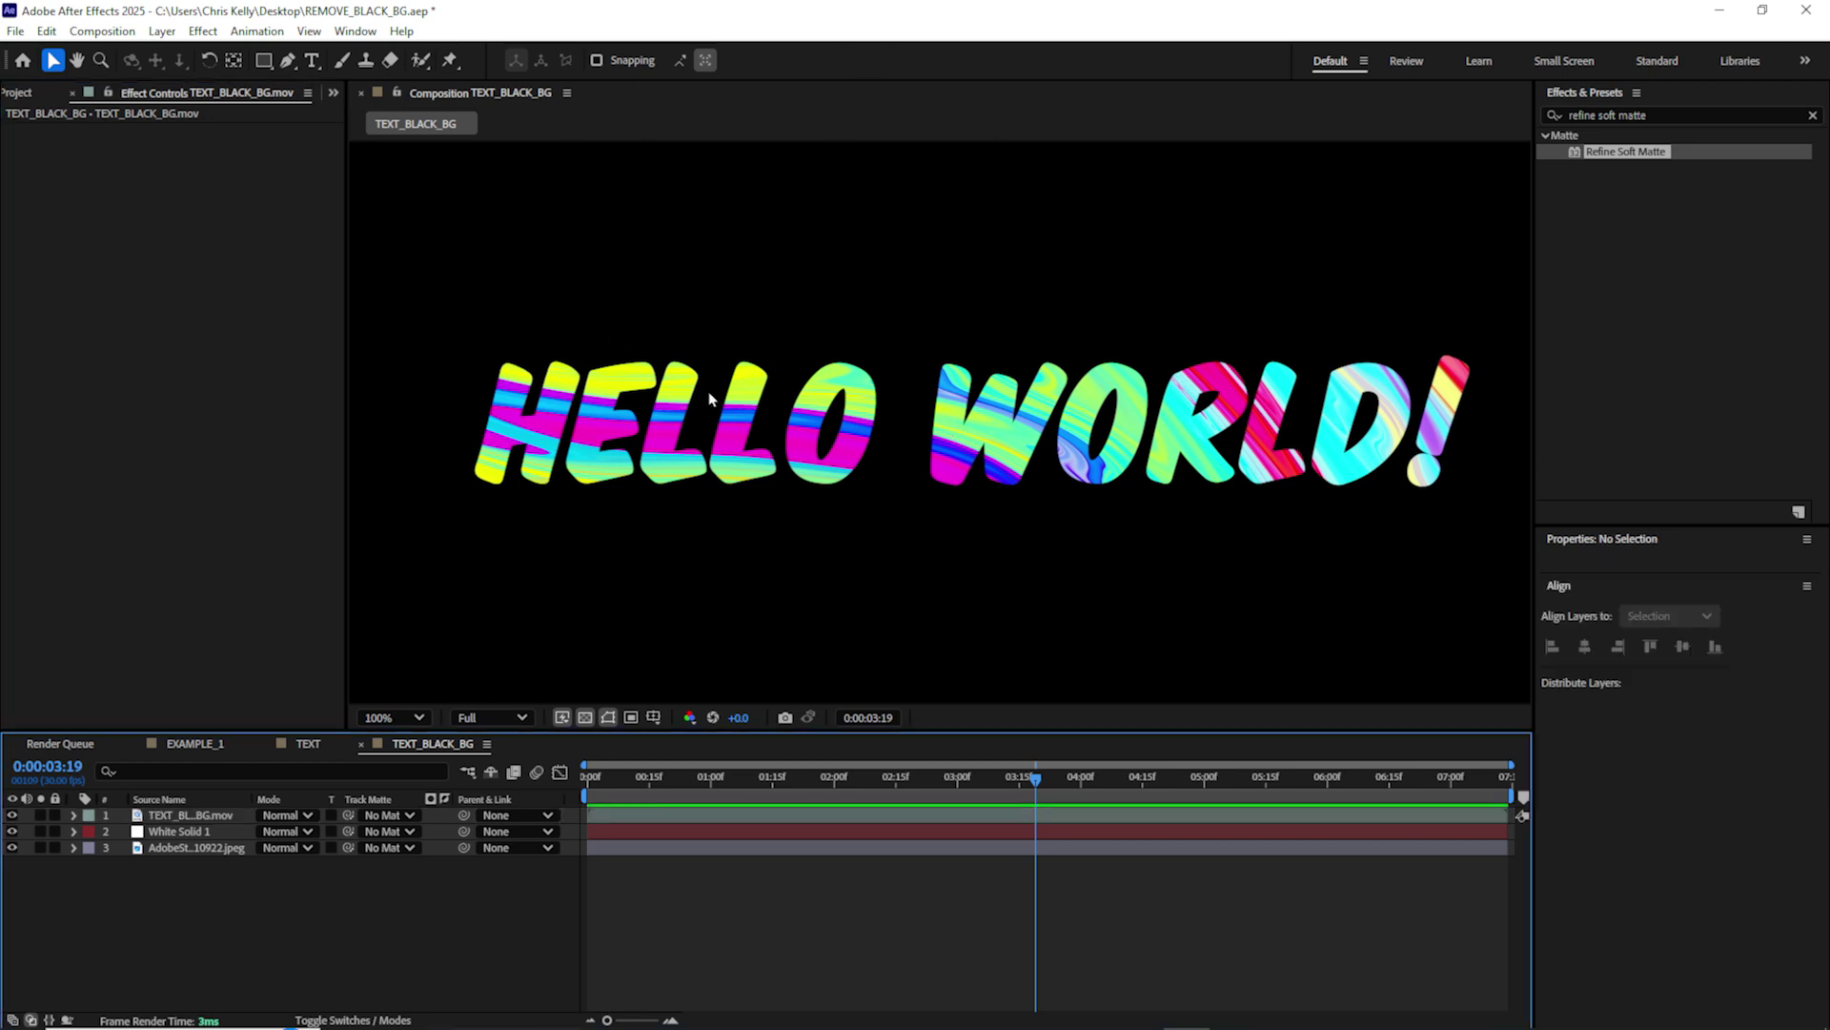
- Create a black solid sampled with the eyedropper and move it below the text clip
{"action": "key", "text": "ctrl+y"}
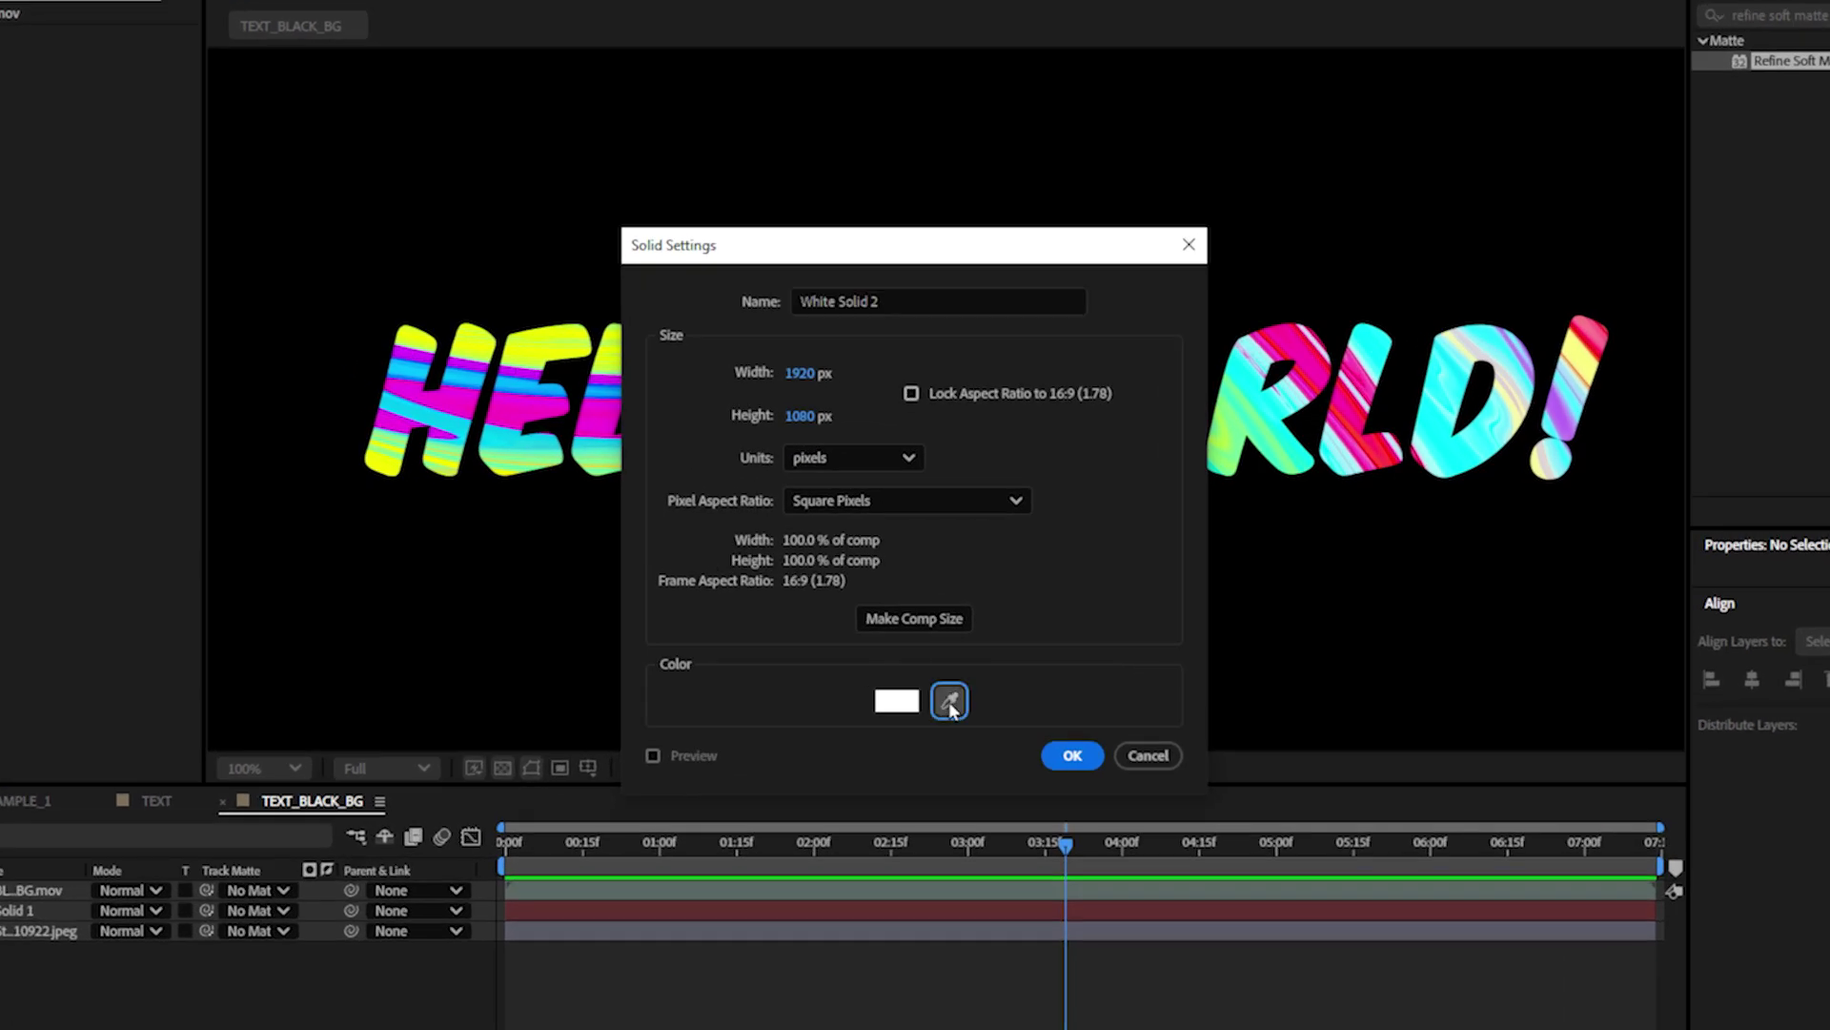
{"action": "left_click", "coordinate": [951, 706]}
{"action": "left_click", "coordinate": [495, 175]}
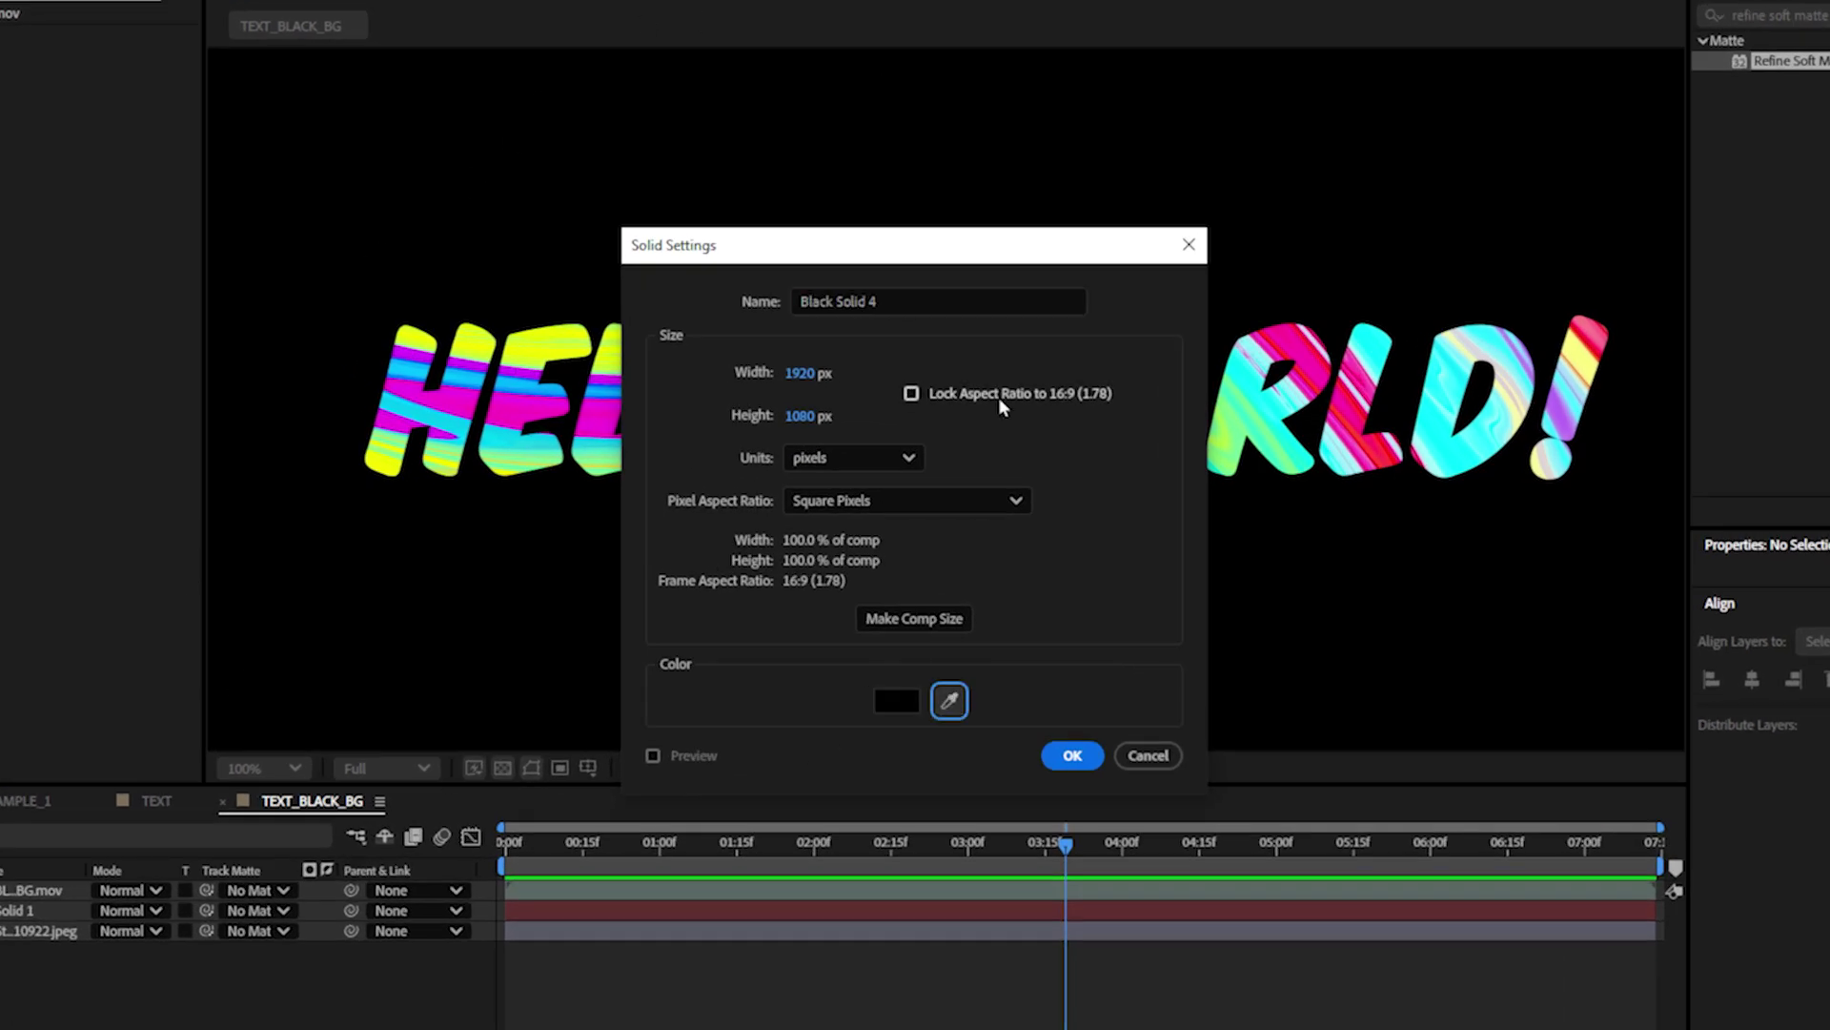
{"action": "left_click", "coordinate": [1072, 763]}
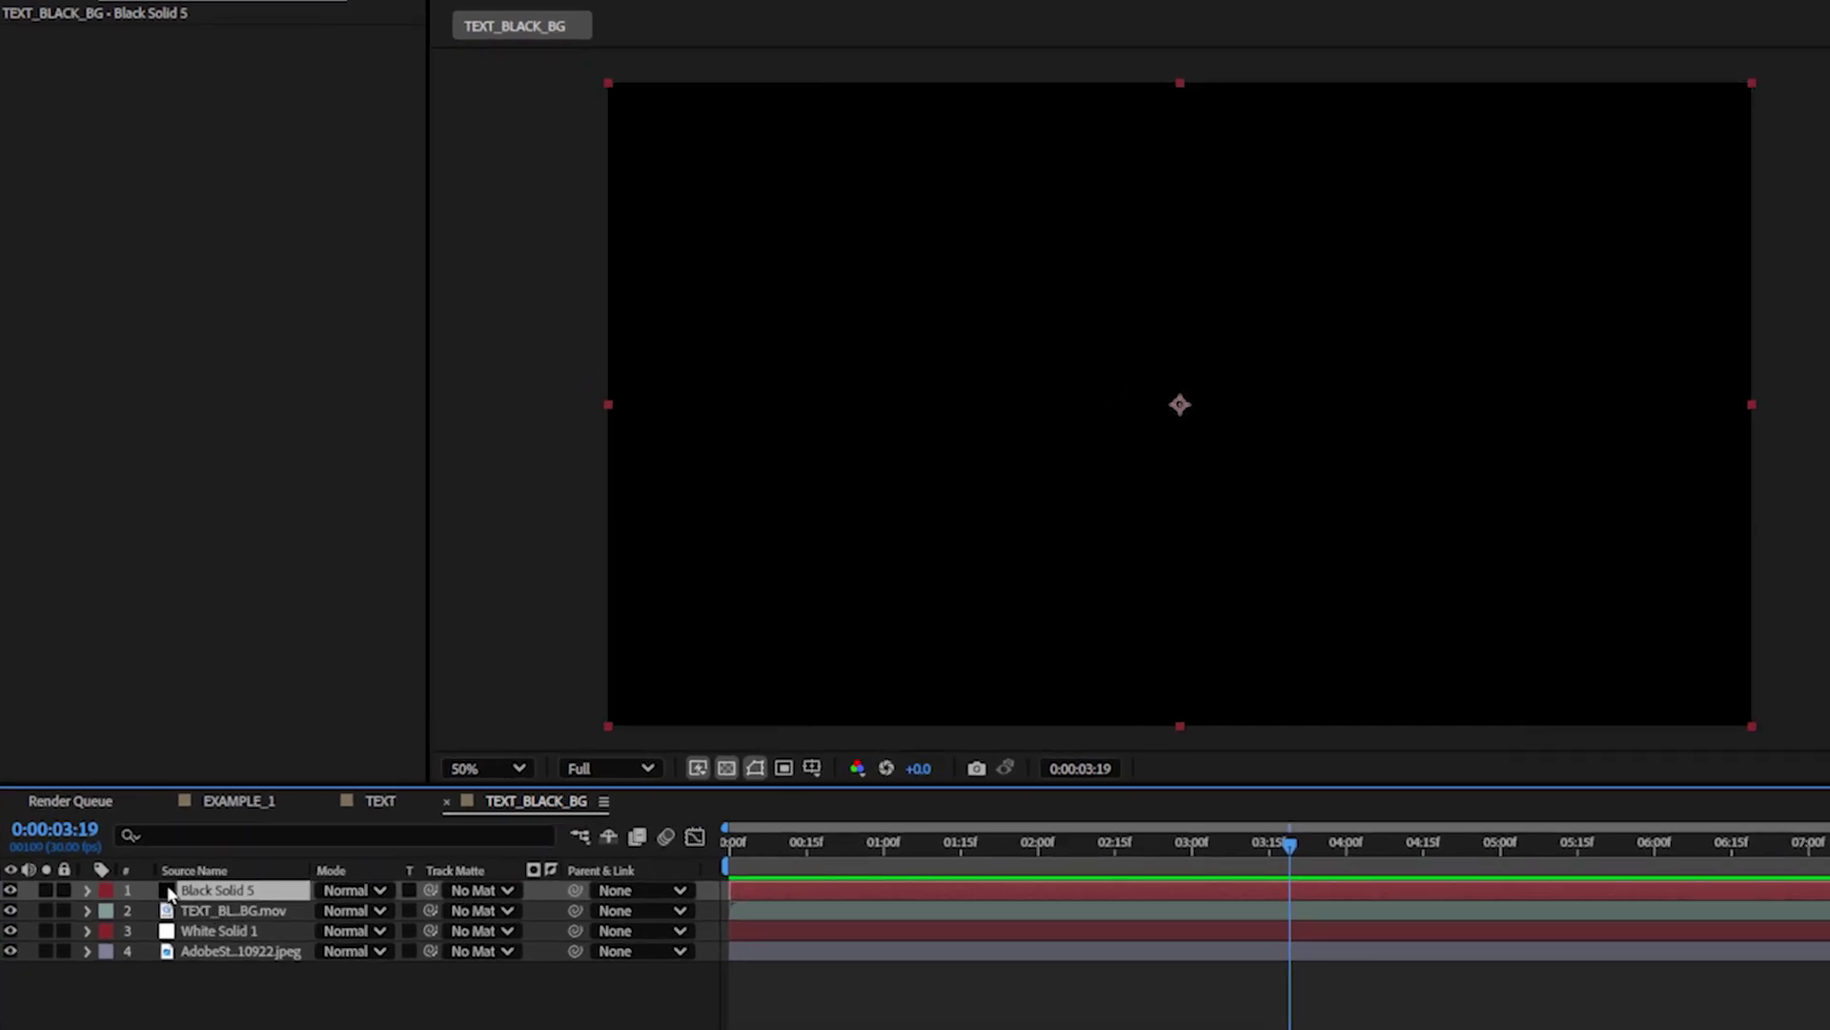
{"action": "key", "text": "Return"}
{"action": "mouse_move", "coordinate": [228, 888]}
{"action": "left_mouse_down"}
{"action": "mouse_move", "coordinate": [286, 917]}
{"action": "mouse_move", "coordinate": [238, 910]}
{"action": "left_mouse_up"}
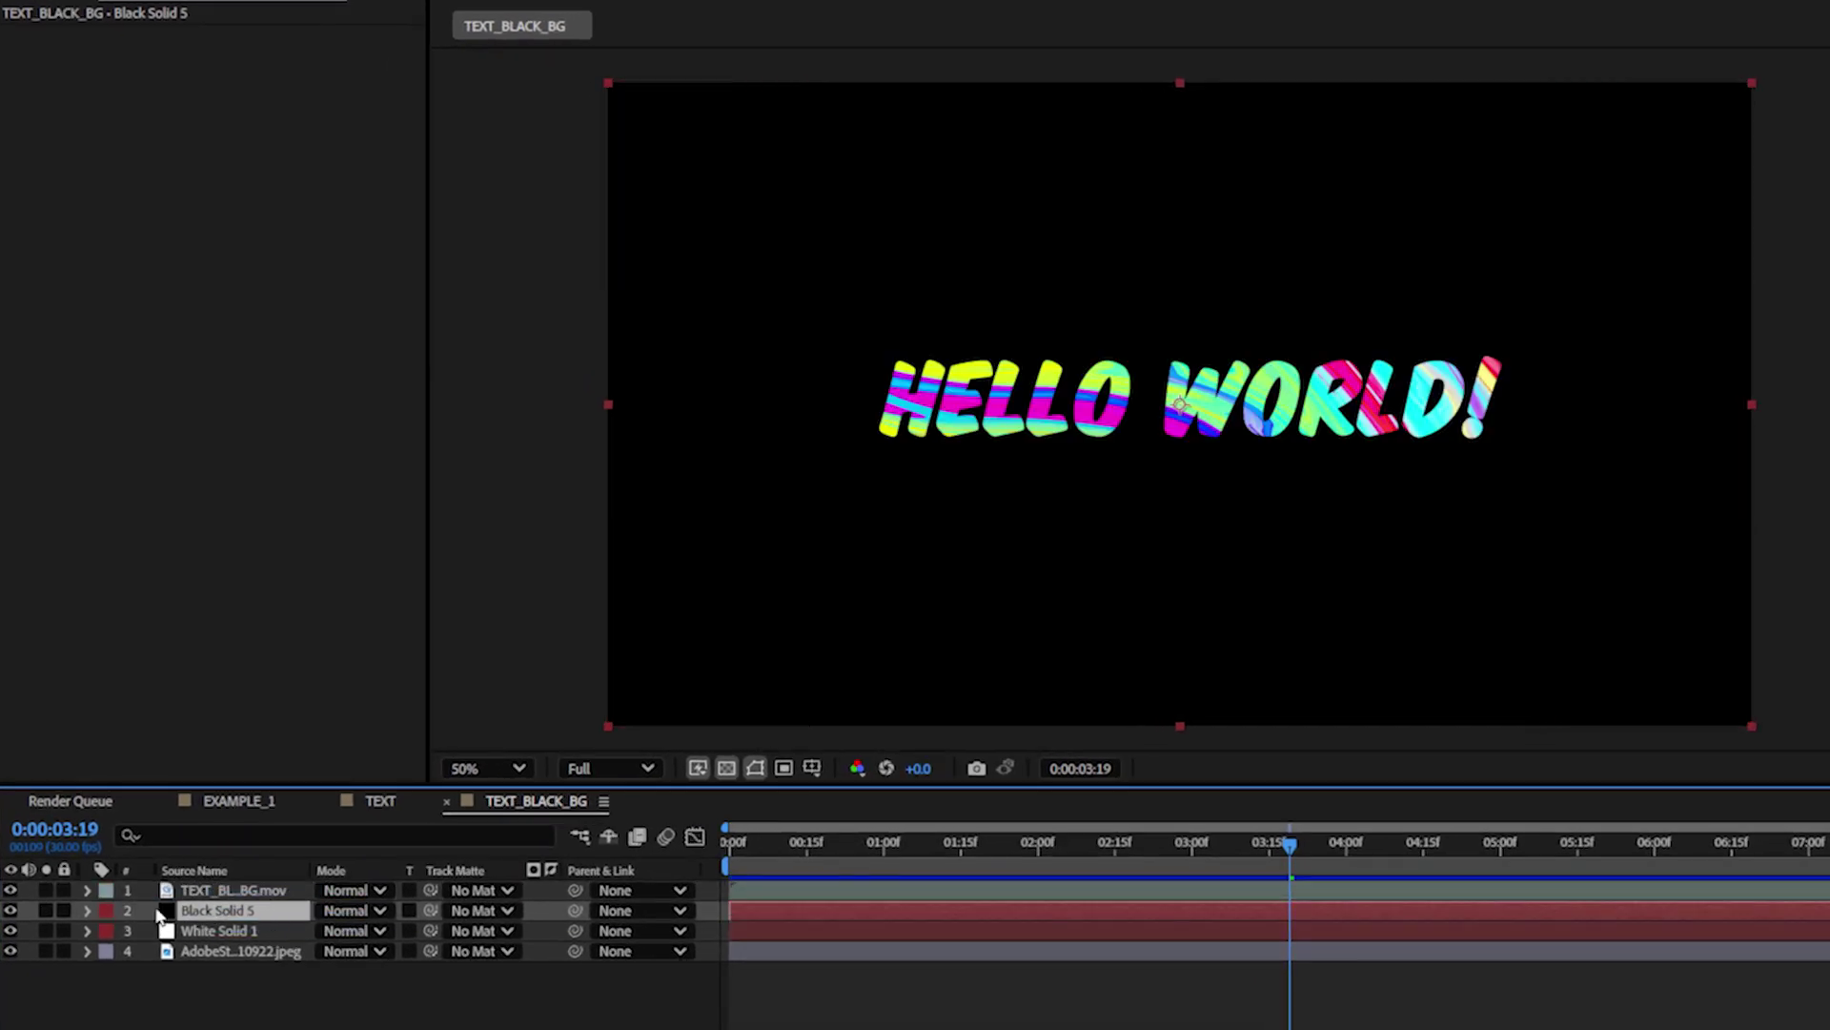
{"action": "left_click", "coordinate": [232, 891]}
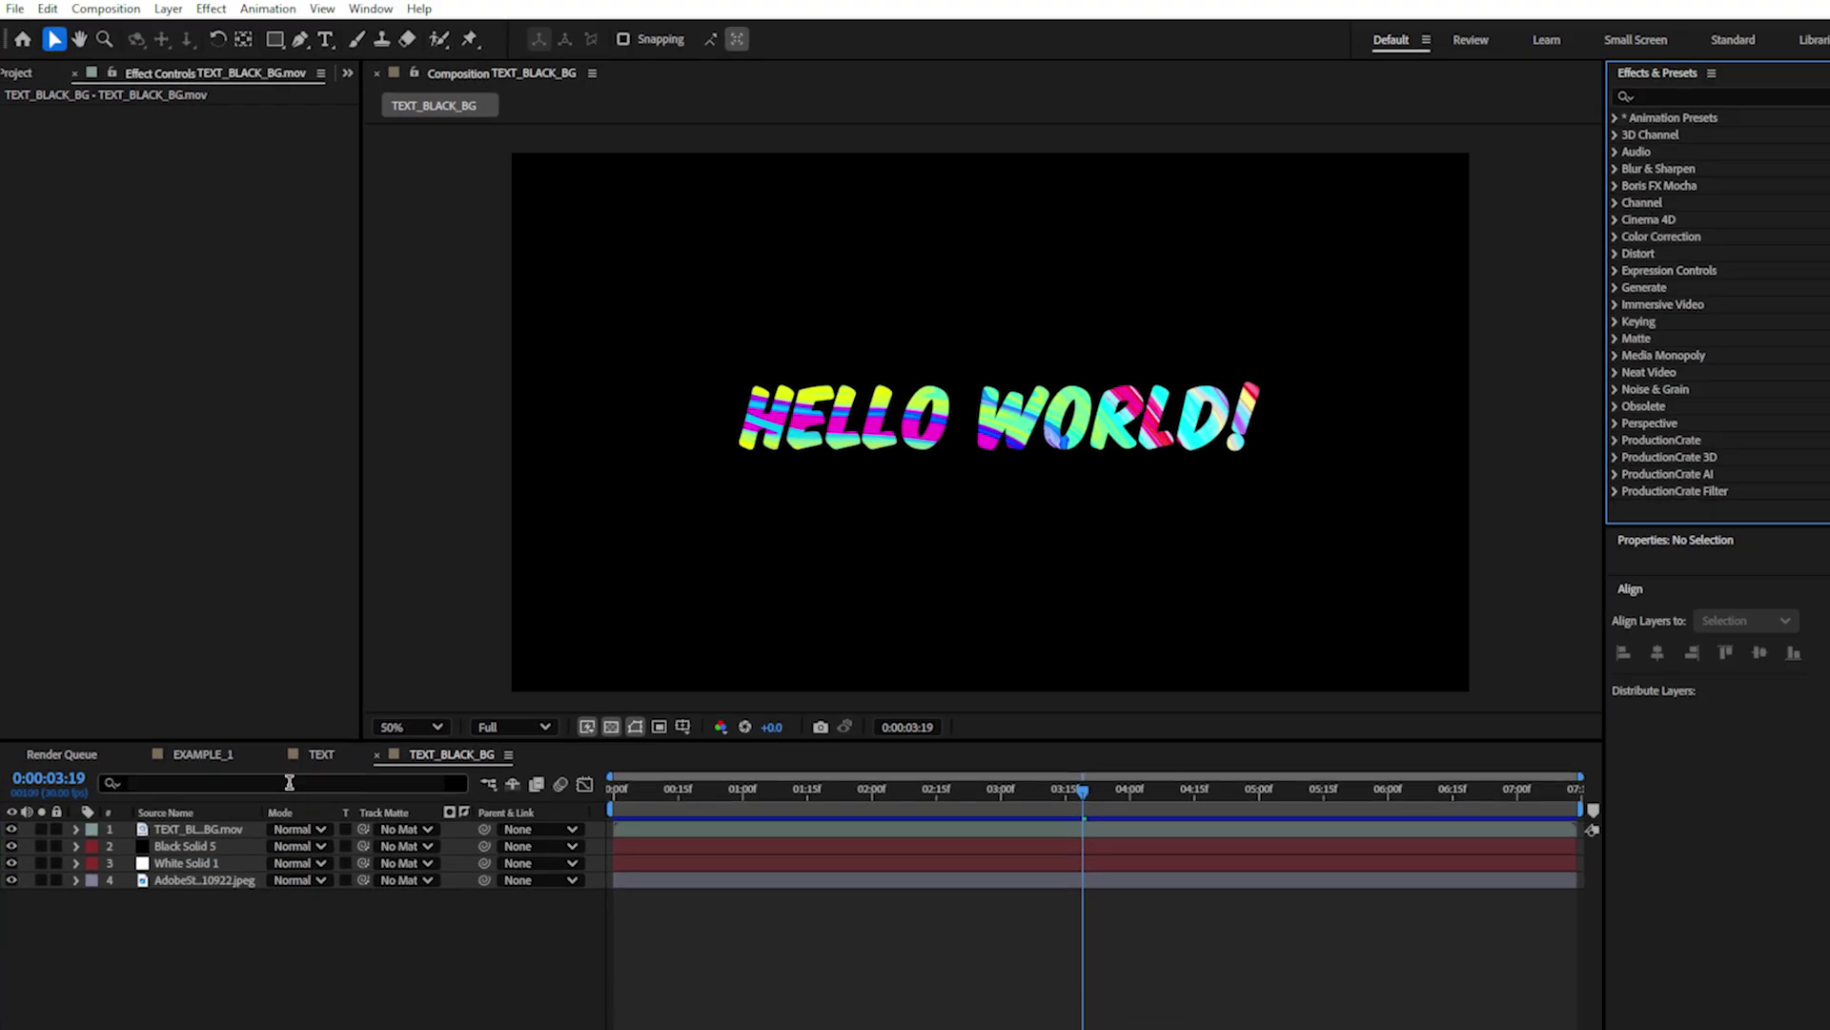
- Apply Difference Matte to the text clip with Black Solid 5 as the difference layer
{"action": "left_click", "coordinate": [191, 834]}
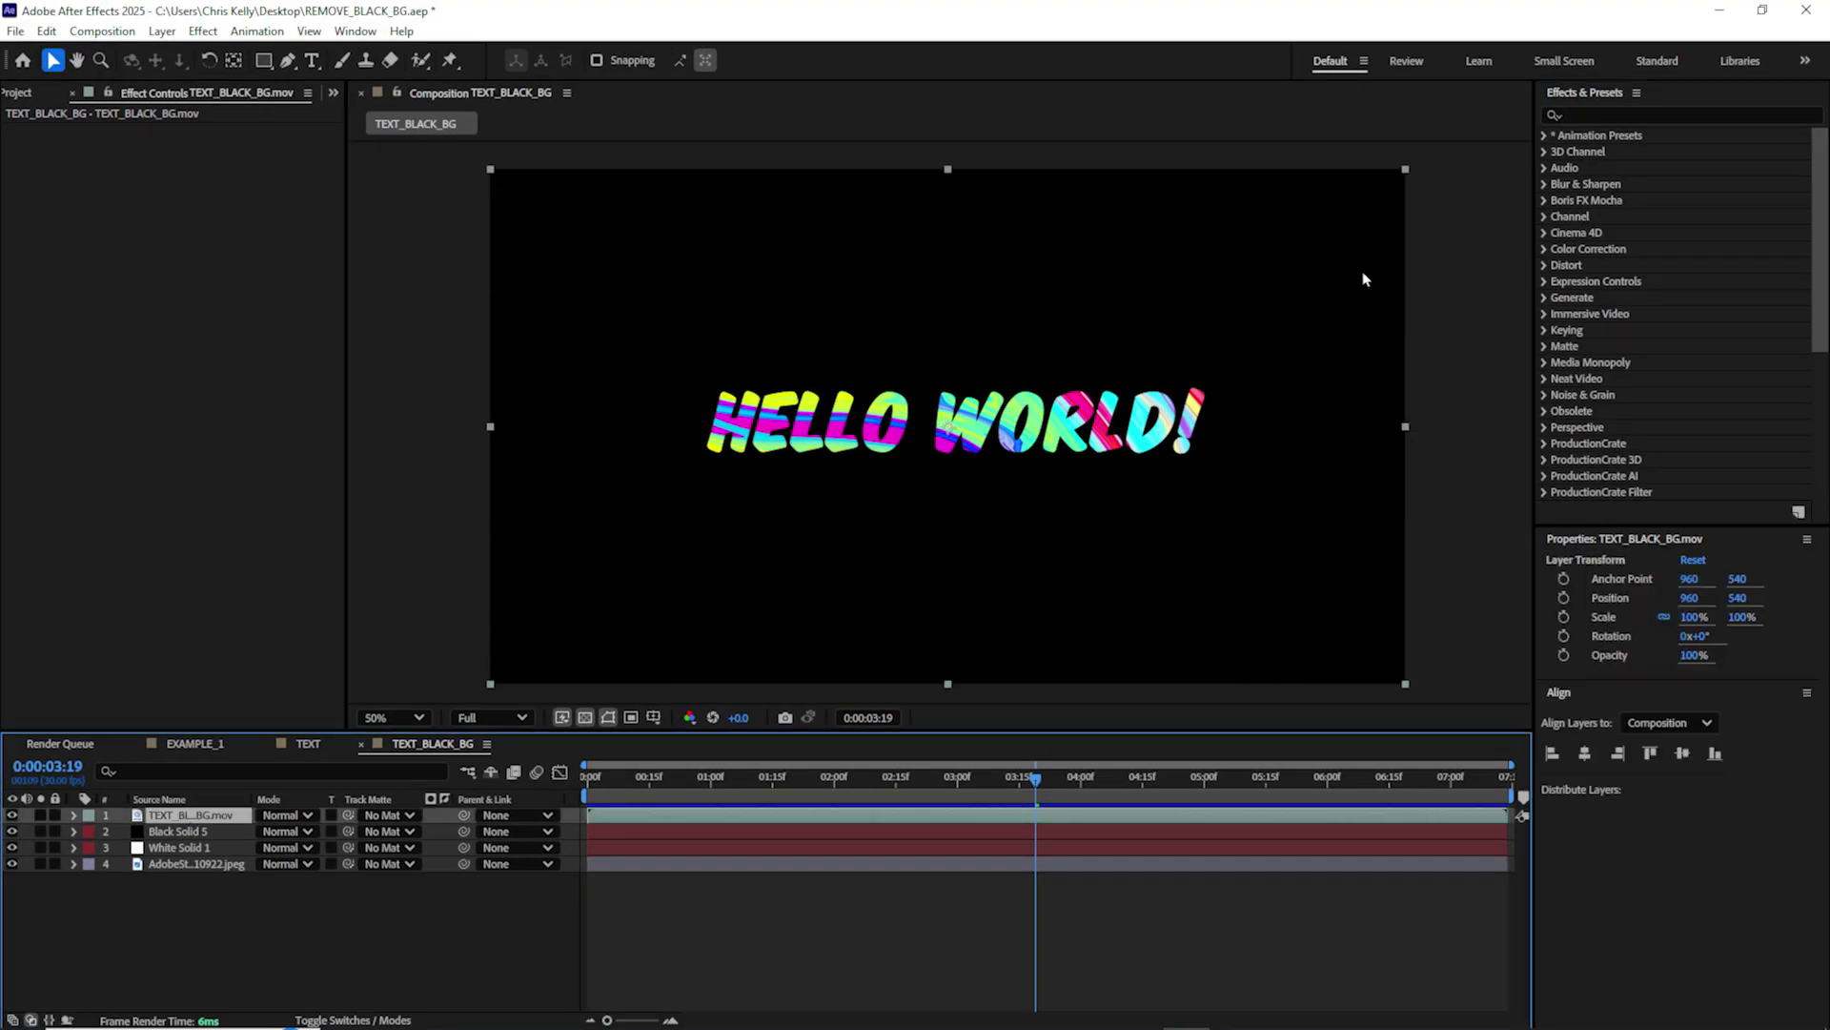
{"action": "left_click", "coordinate": [1617, 116]}
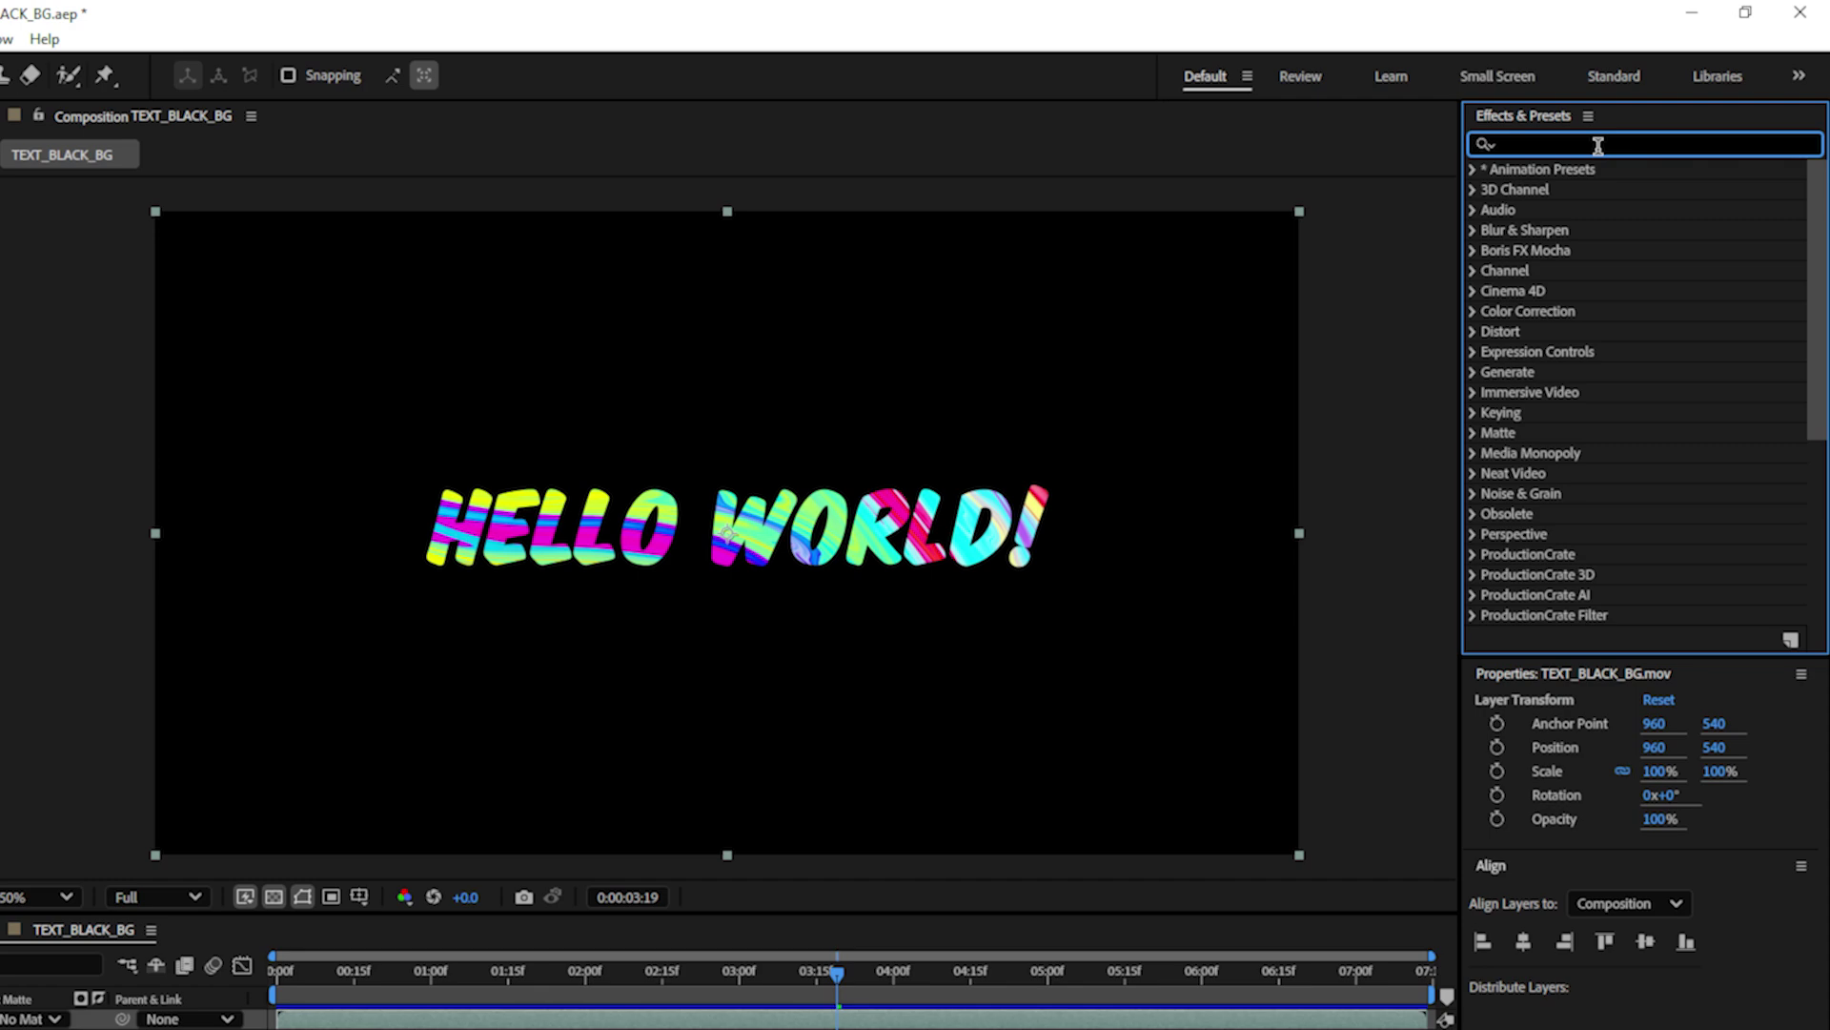
{"action": "type", "text": "dif"}
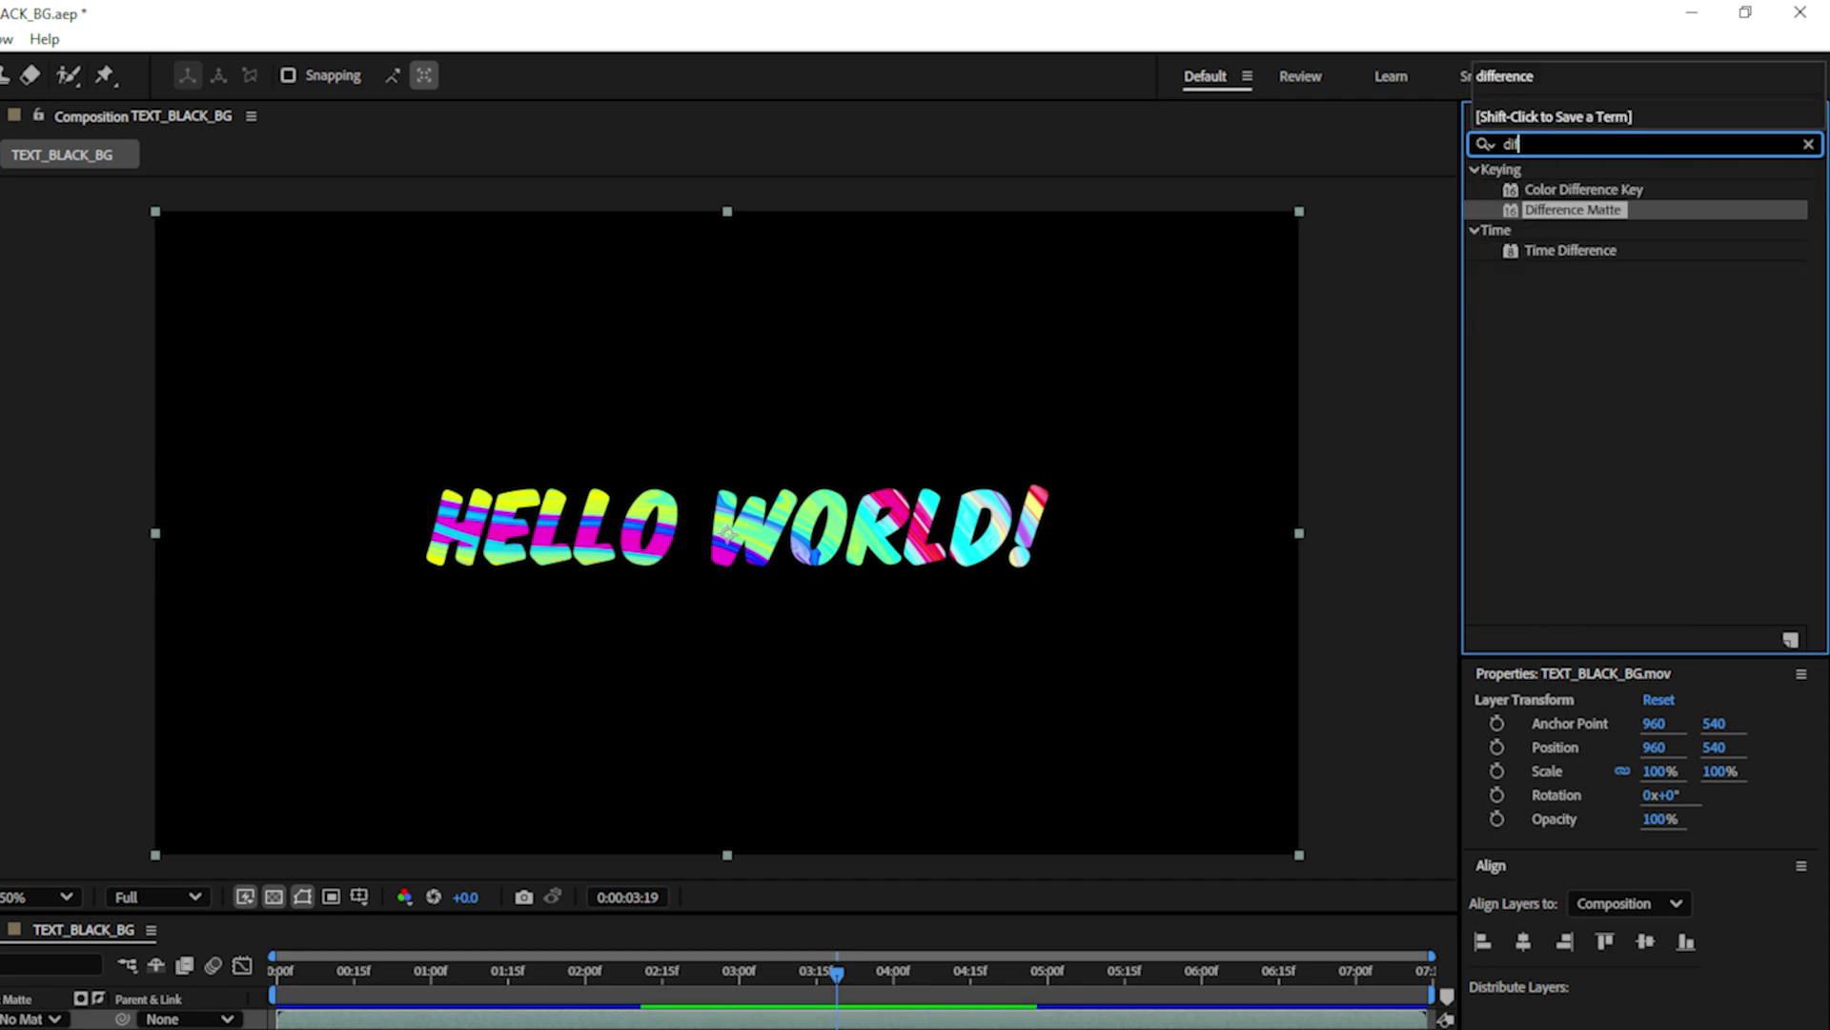
{"action": "left_click", "coordinate": [1564, 215]}
{"action": "left_click_drag", "start_coordinate": [1564, 215], "coordinate": [221, 817]}
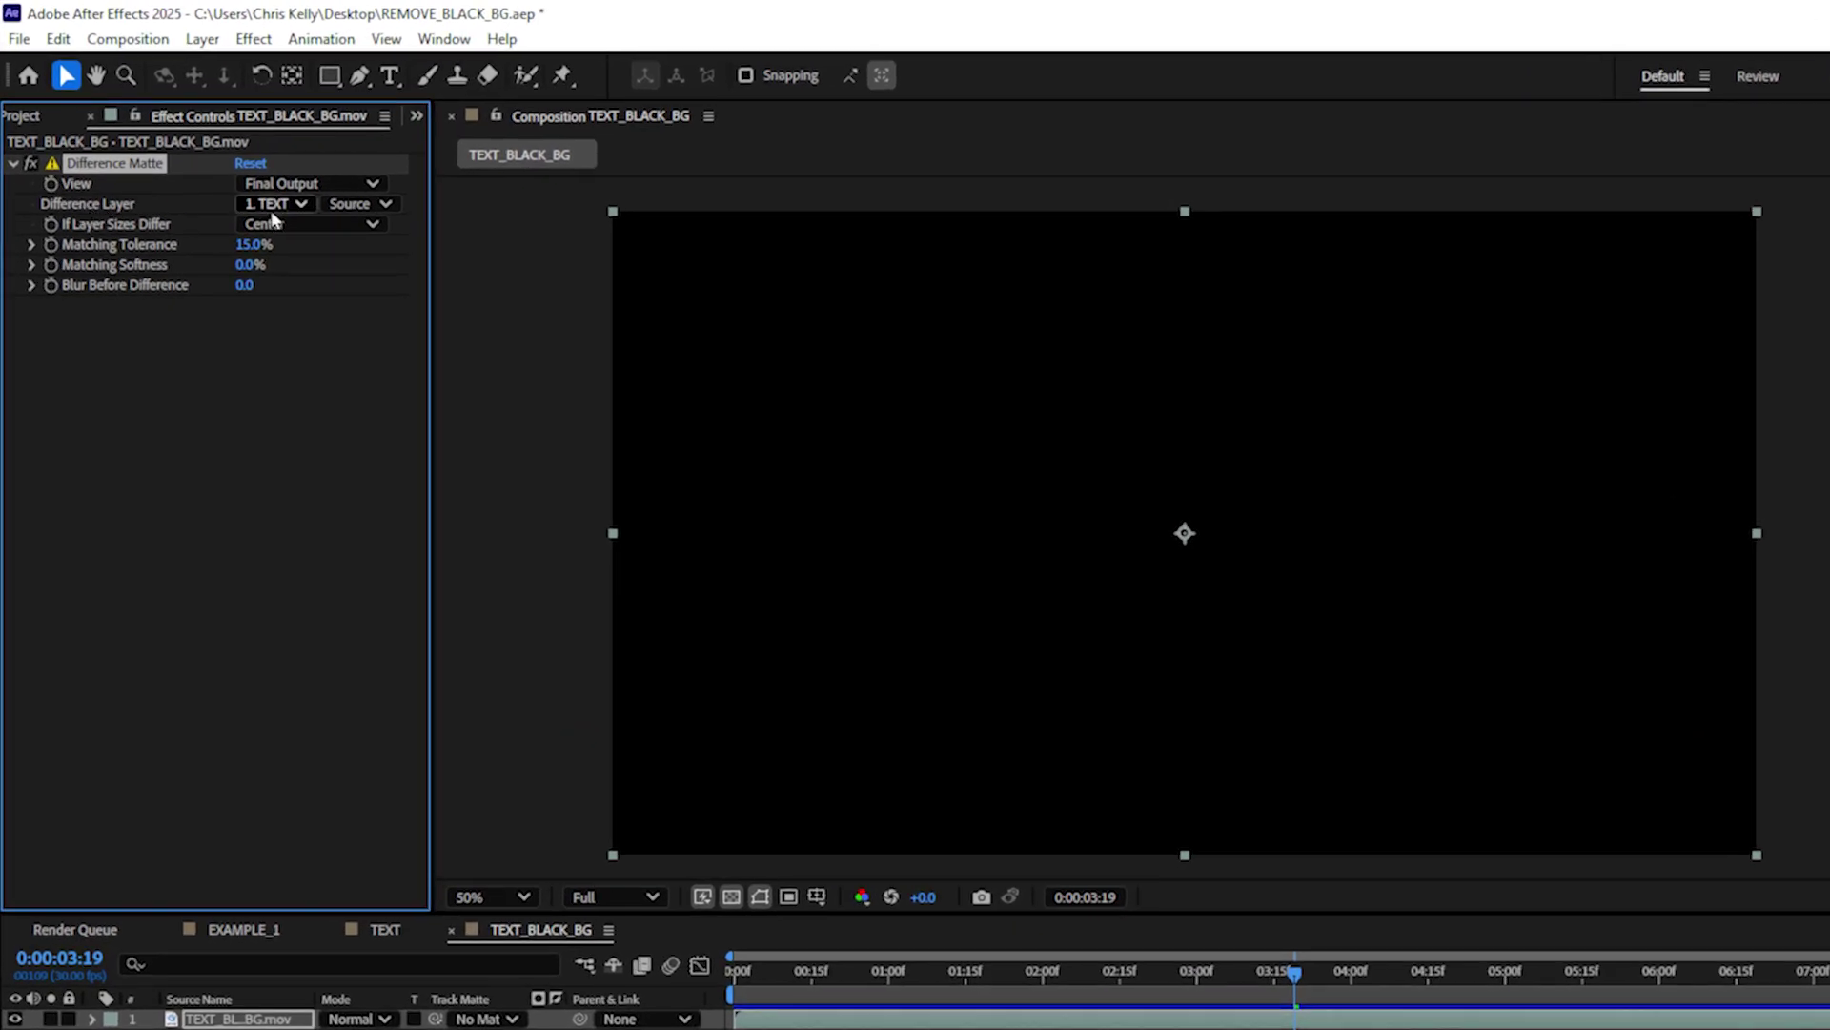
{"action": "left_click", "coordinate": [277, 204]}
{"action": "left_click", "coordinate": [372, 291]}
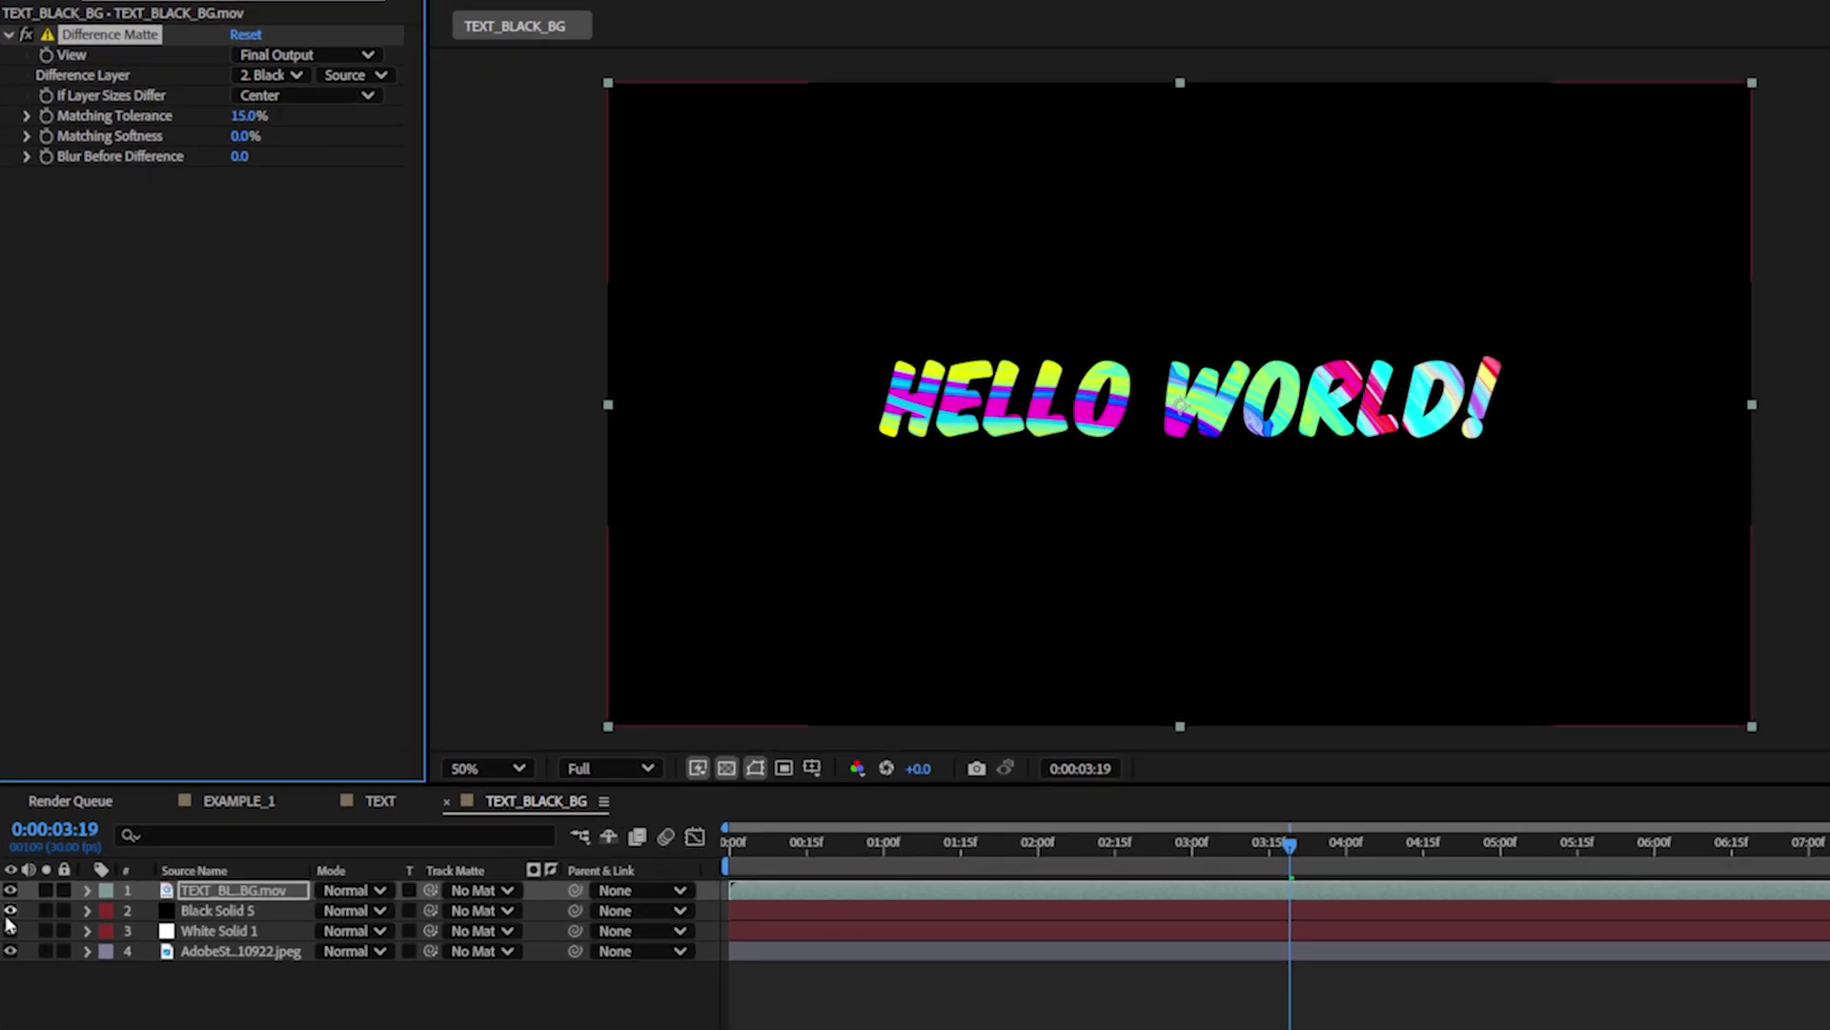
- Hide Black Solid 5 and raise the Difference Matte matching tolerance to 43% with 0% softness
{"action": "left_click", "coordinate": [9, 910]}
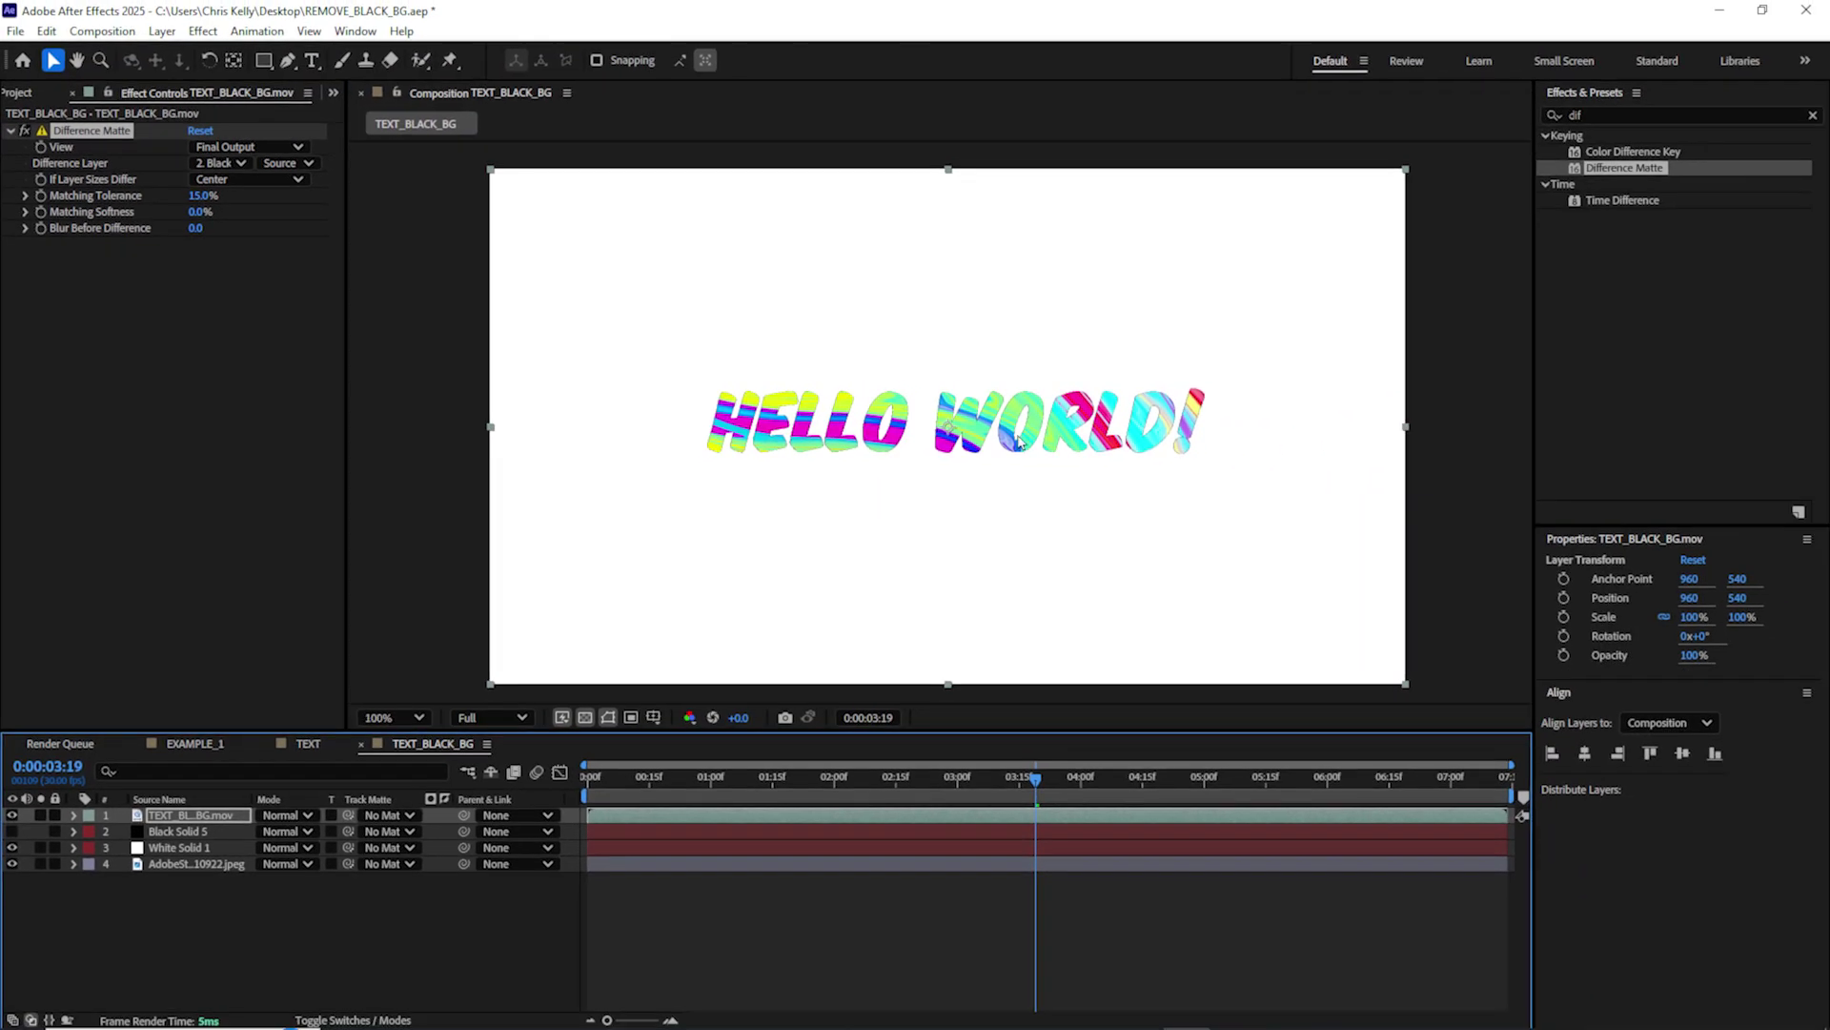
{"action": "scroll", "coordinate": [552, 236], "scroll_direction": "up", "scroll_amount": 6}
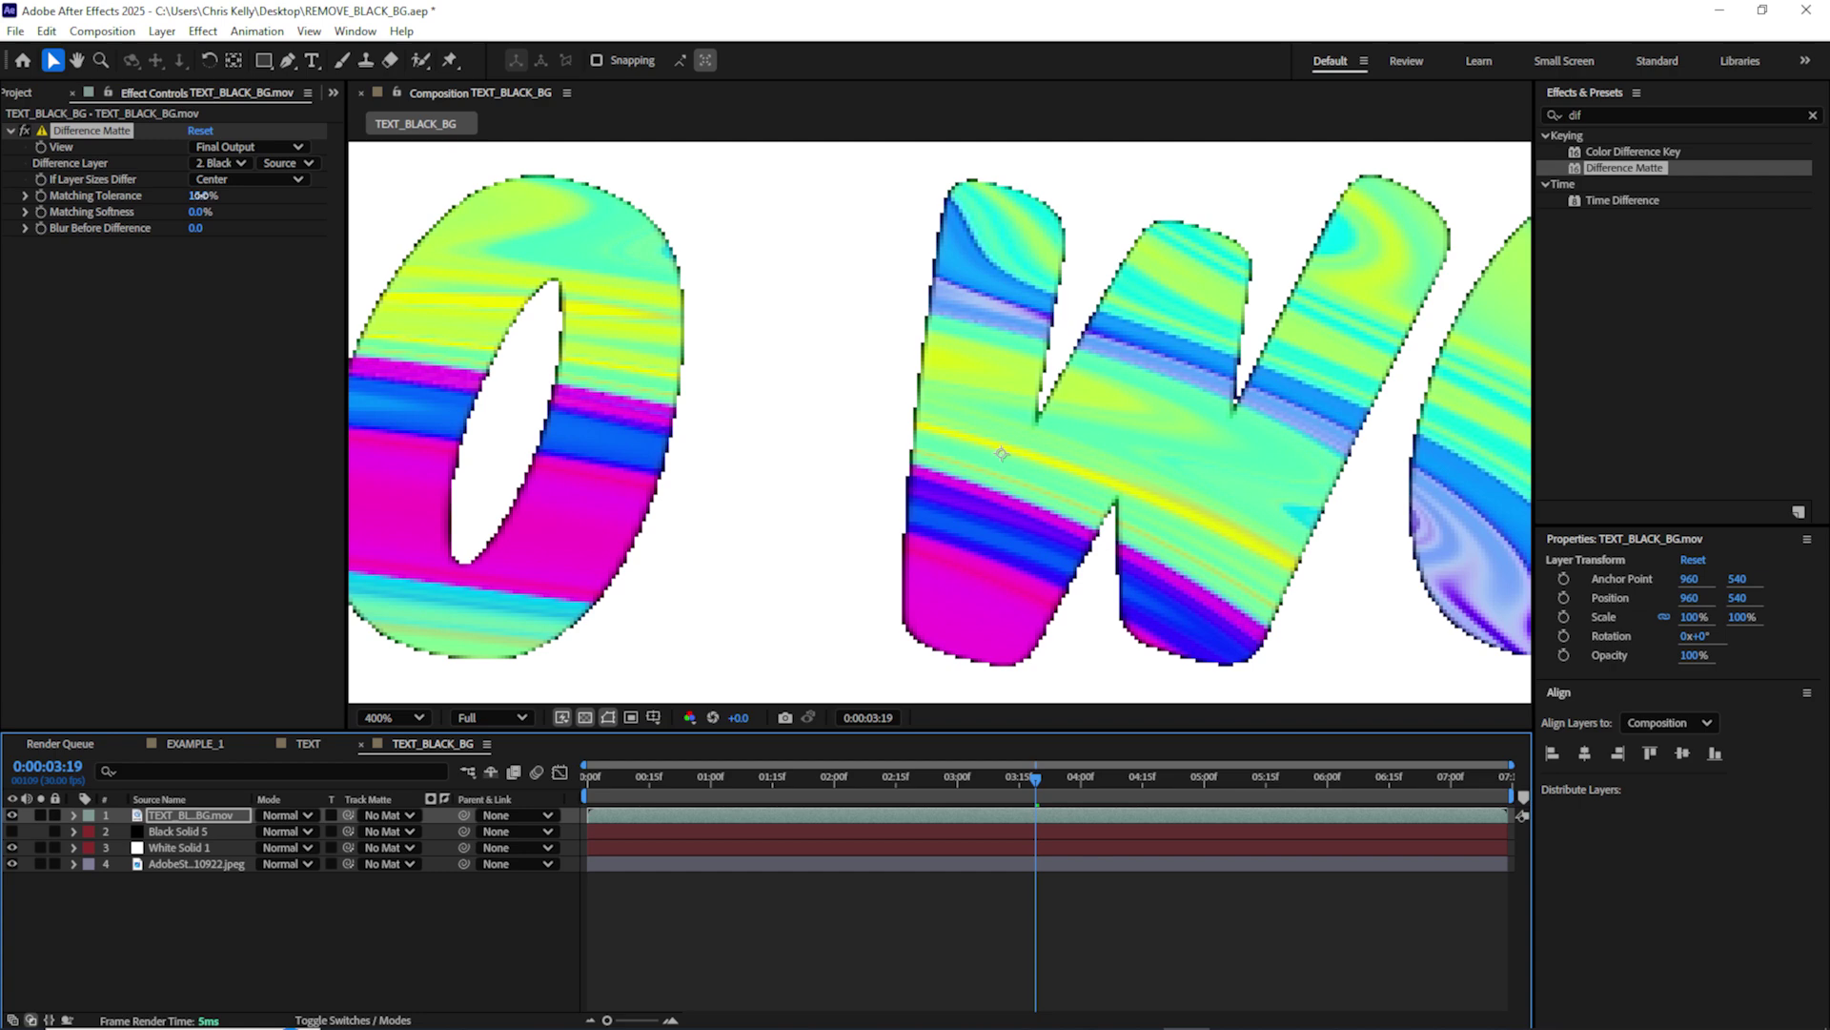
{"action": "left_click_drag", "start_coordinate": [201, 194], "coordinate": [269, 230]}
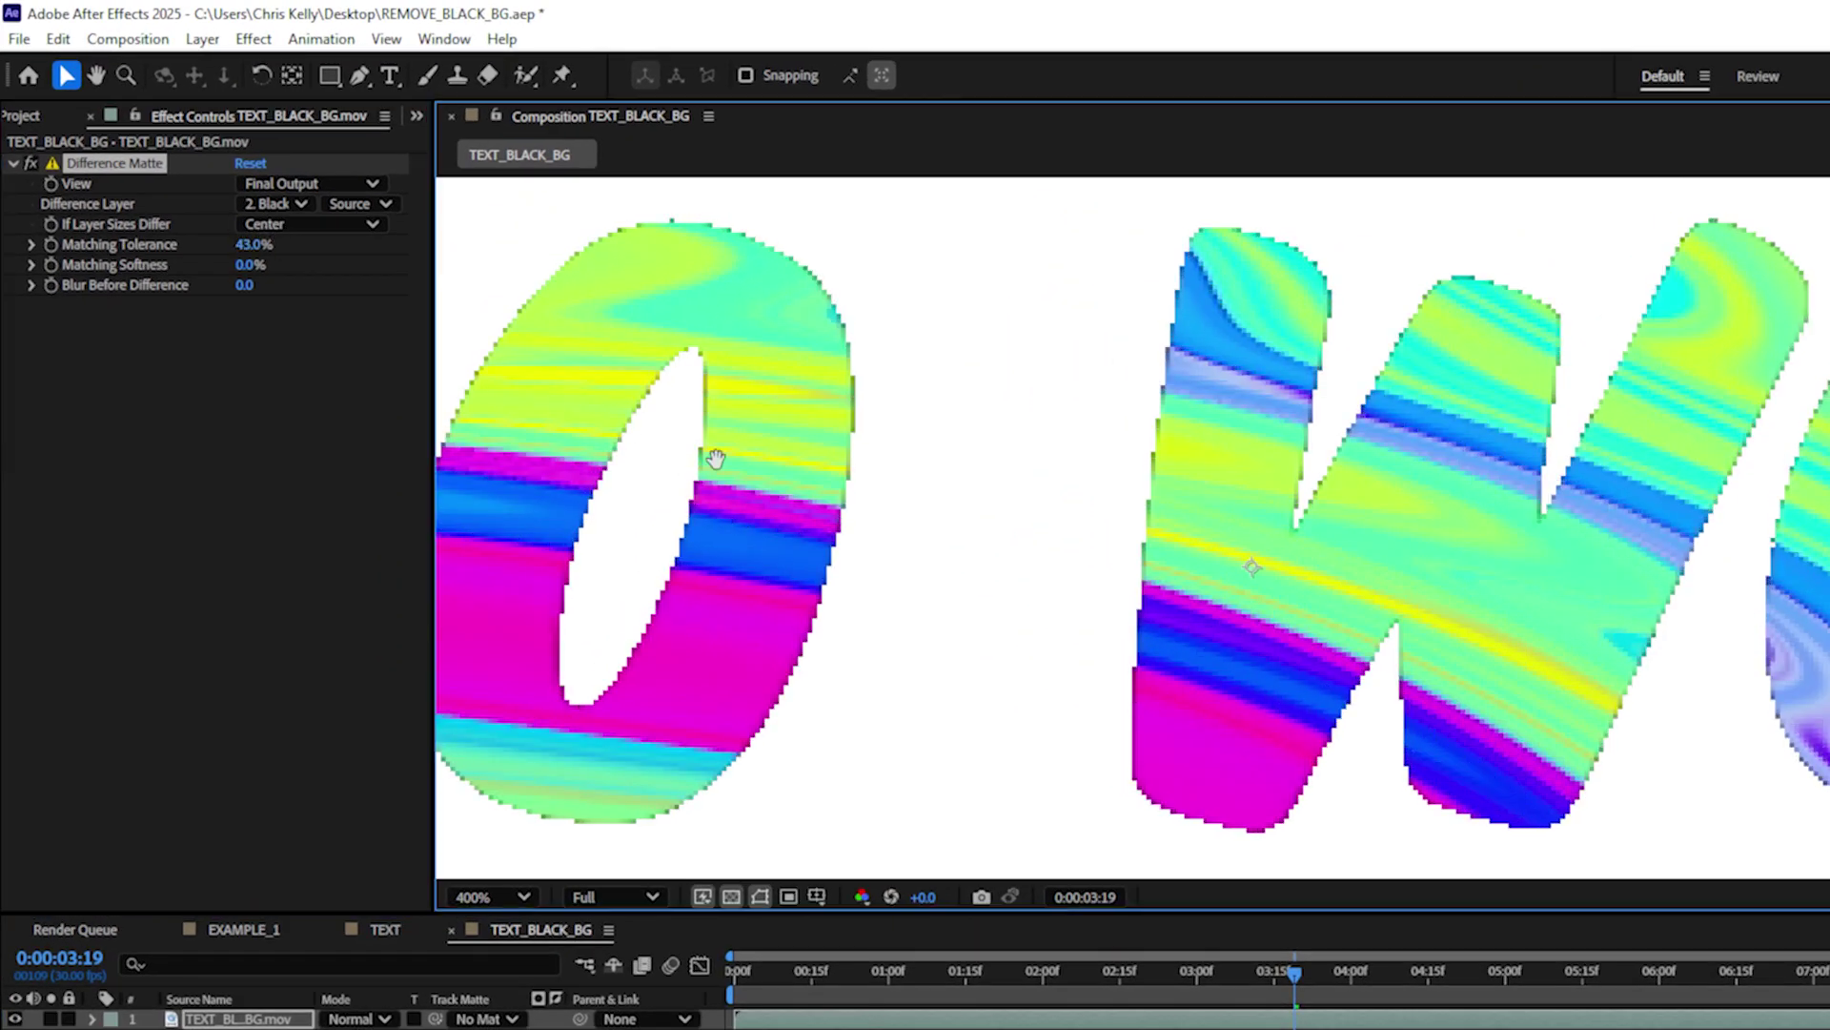
{"action": "left_click_drag", "start_coordinate": [715, 459], "coordinate": [1285, 397]}
{"action": "mouse_move", "coordinate": [244, 265]}
{"action": "left_mouse_down"}
{"action": "mouse_move", "coordinate": [273, 265]}
{"action": "mouse_move", "coordinate": [246, 264]}
{"action": "left_mouse_up"}
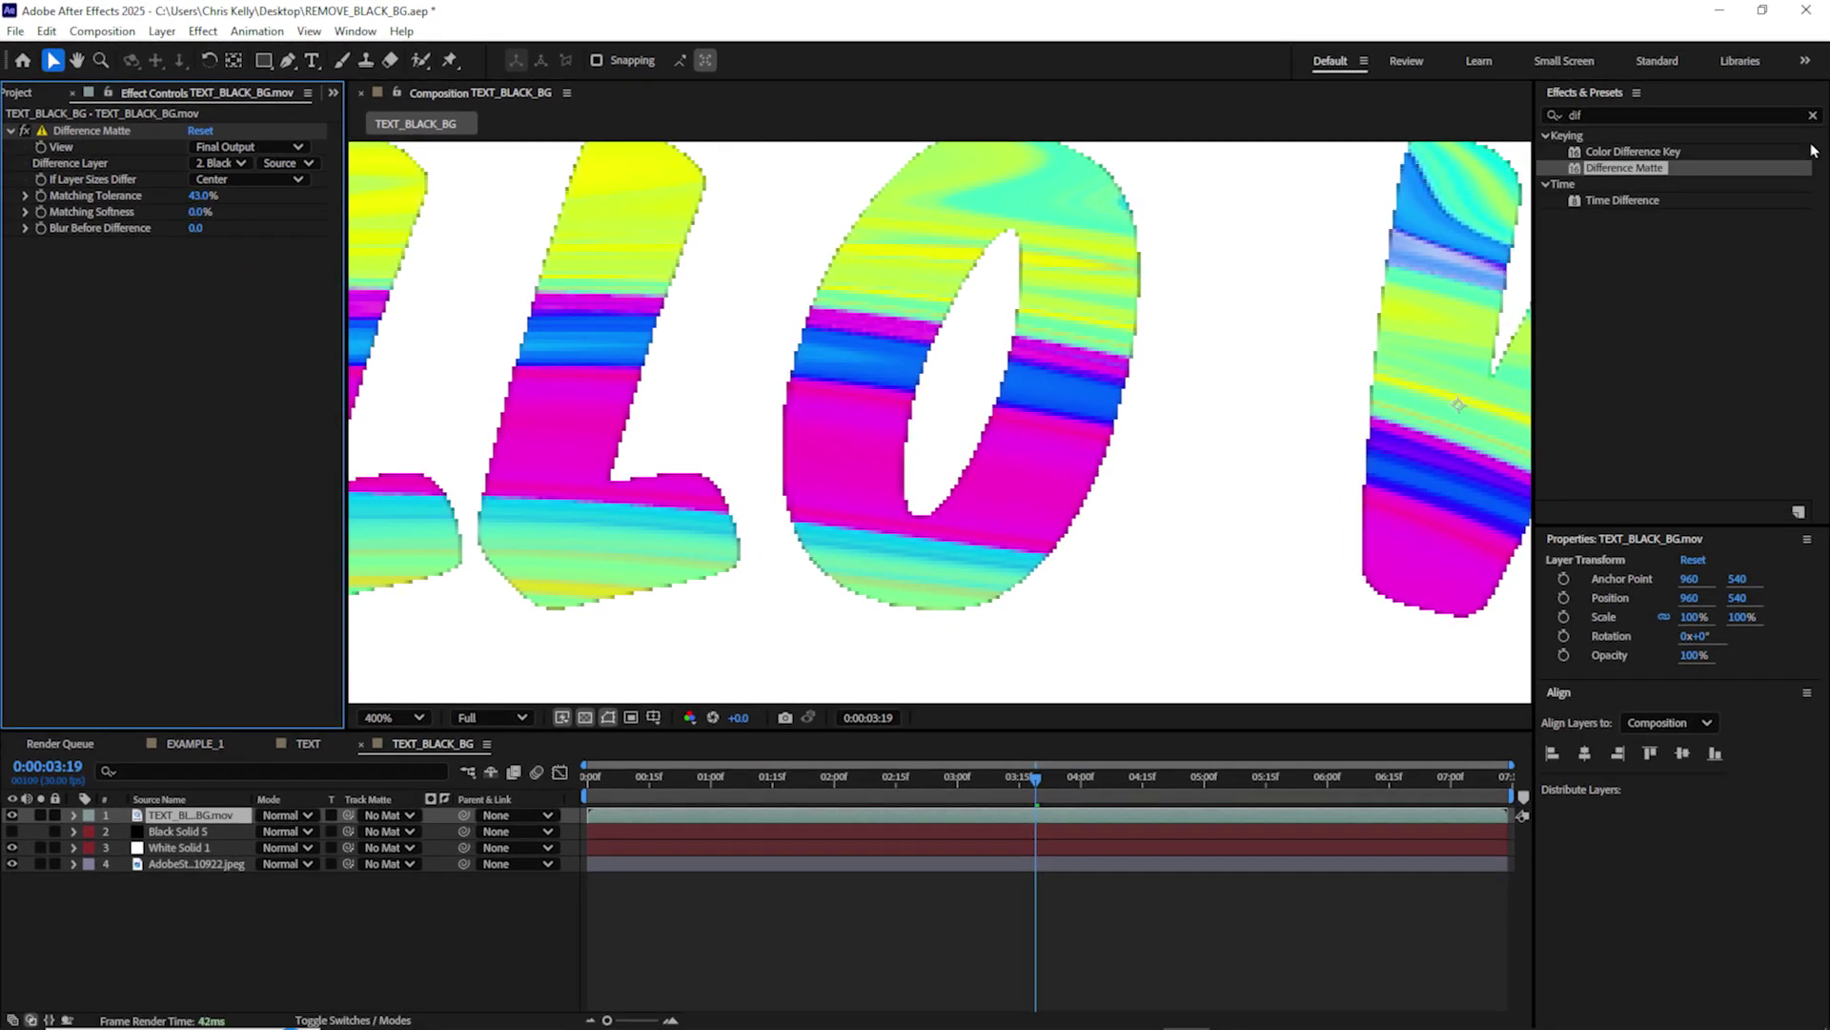
- Apply Refine Soft Matte to the text clip with an additional edge radius of 4
{"action": "left_click_drag", "start_coordinate": [1605, 116], "coordinate": [1438, 117]}
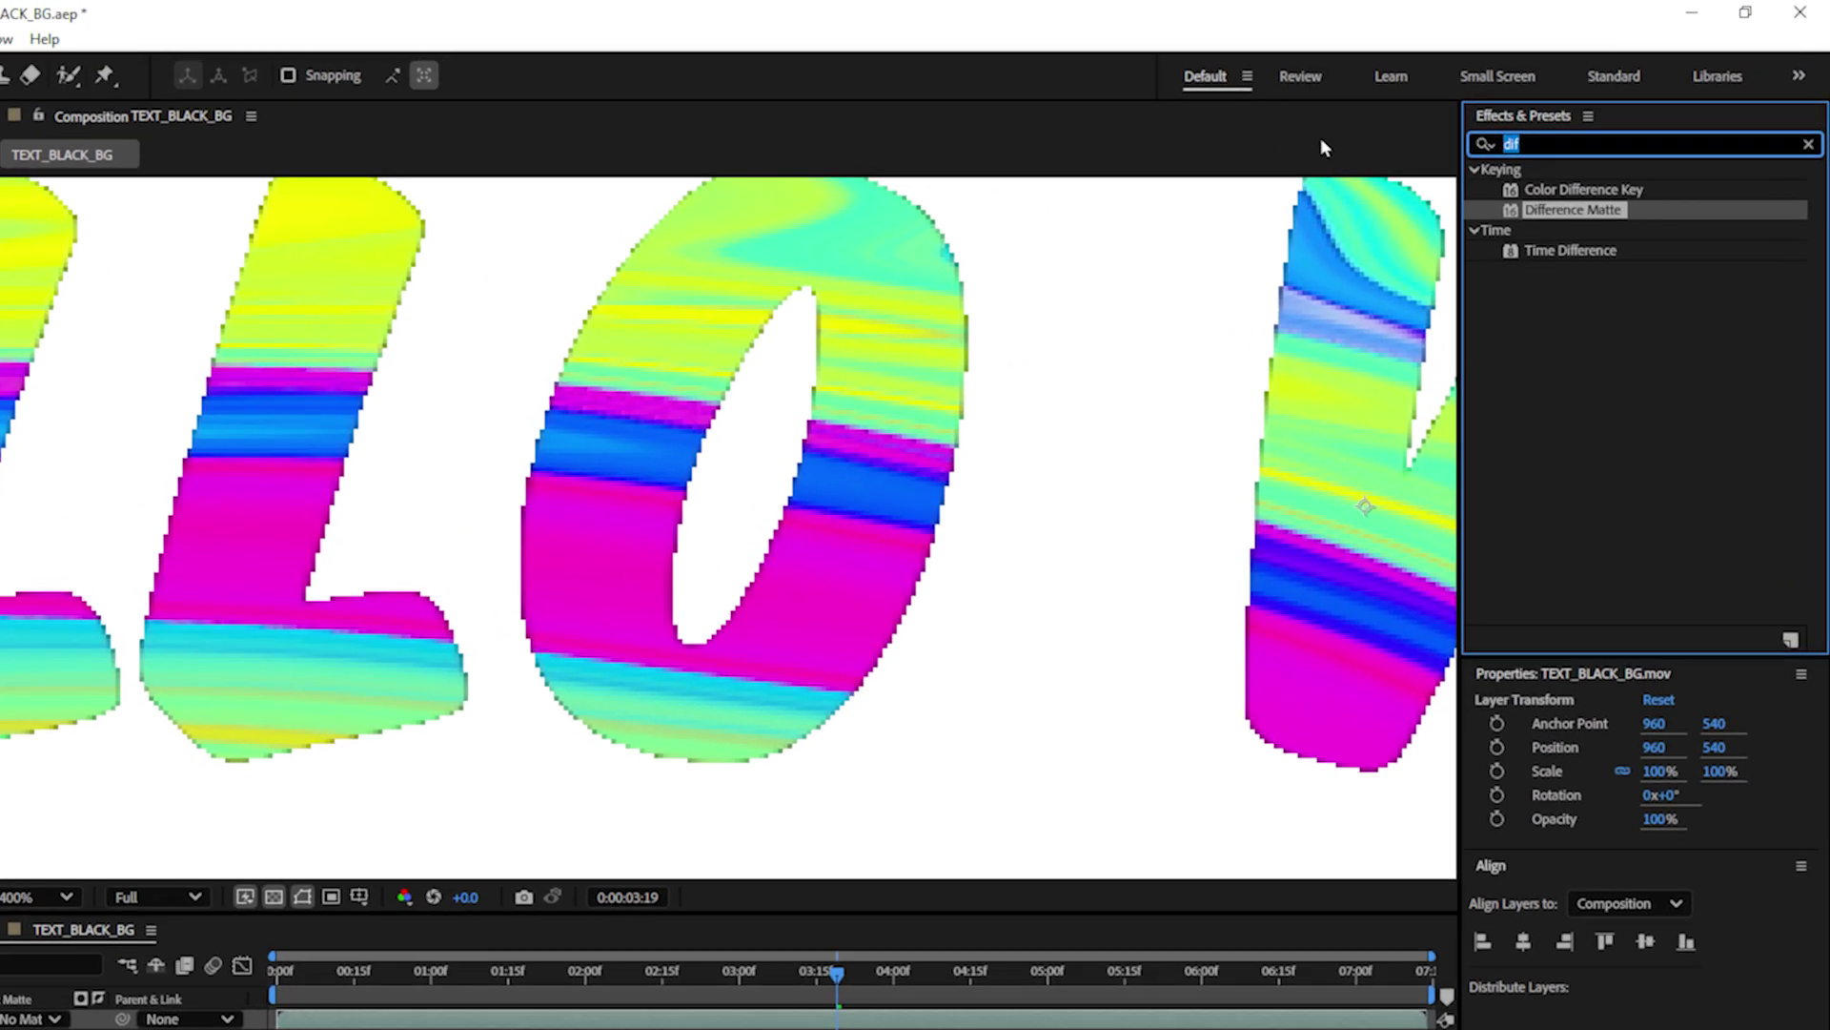
{"action": "type", "text": "refine"}
{"action": "double_click", "coordinate": [1574, 209]}
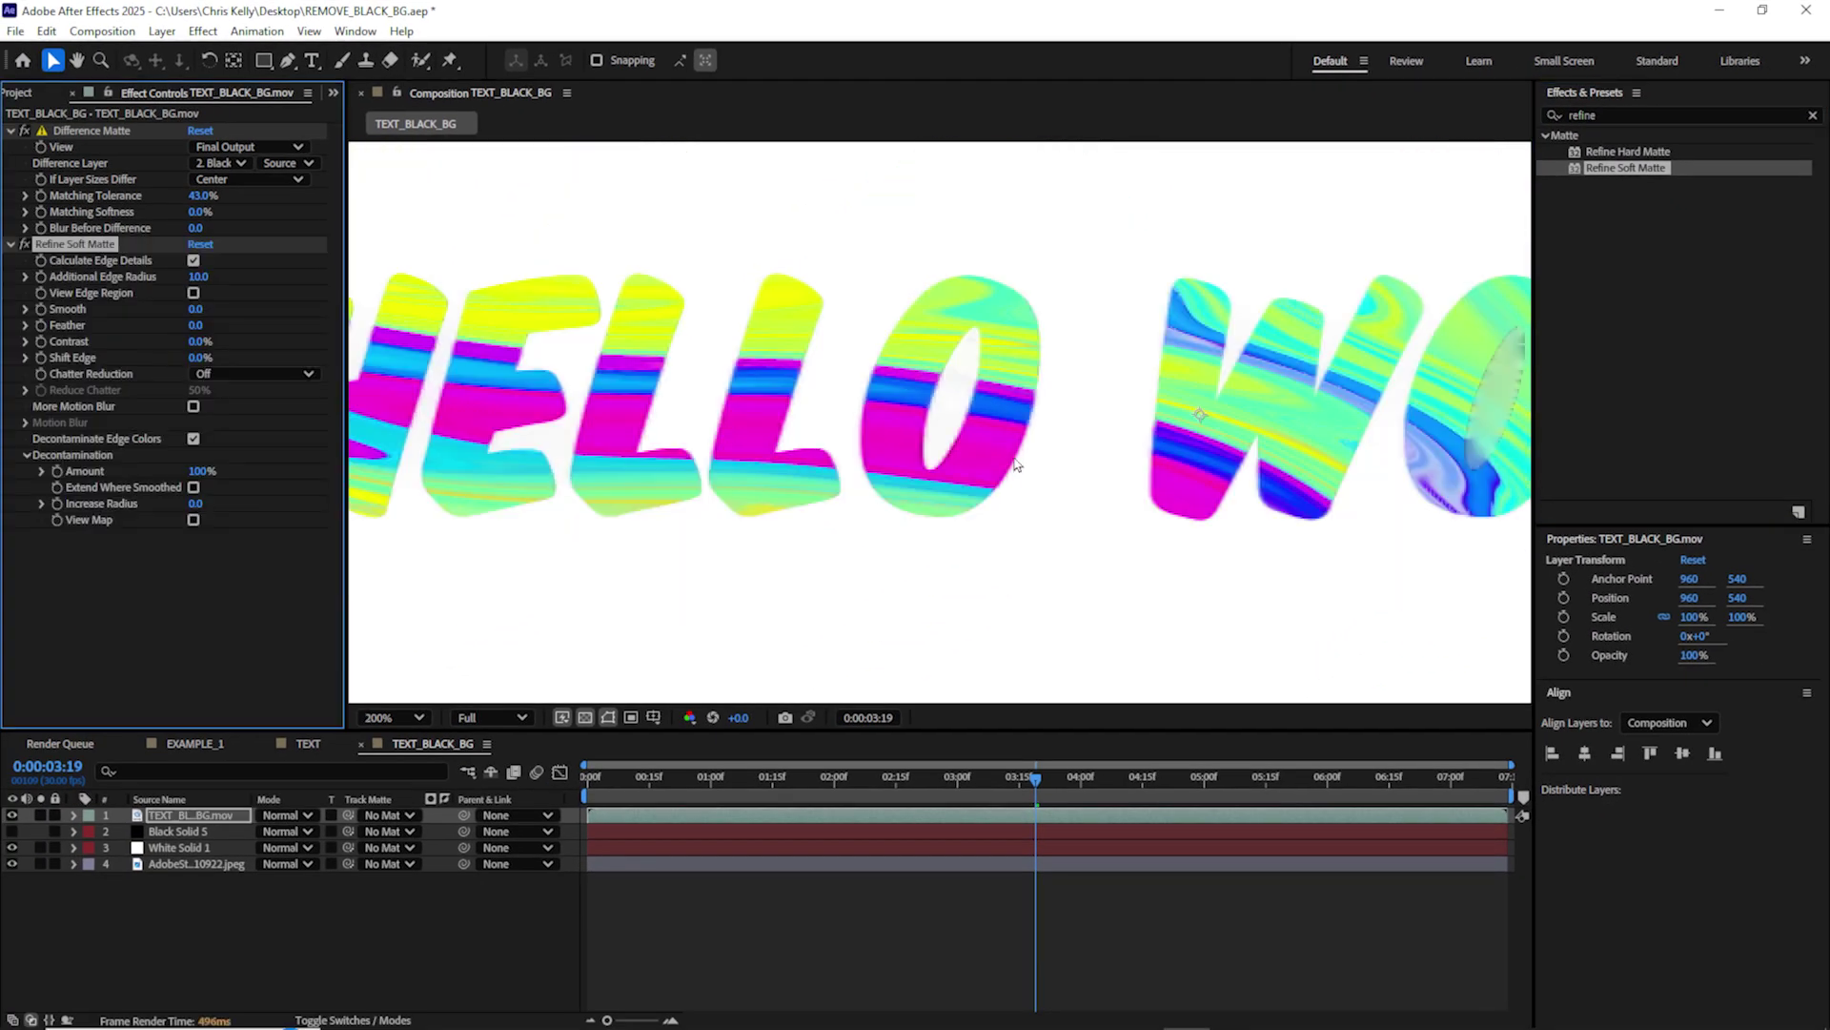
{"action": "scroll", "coordinate": [1016, 464], "scroll_direction": "down", "scroll_amount": 2}
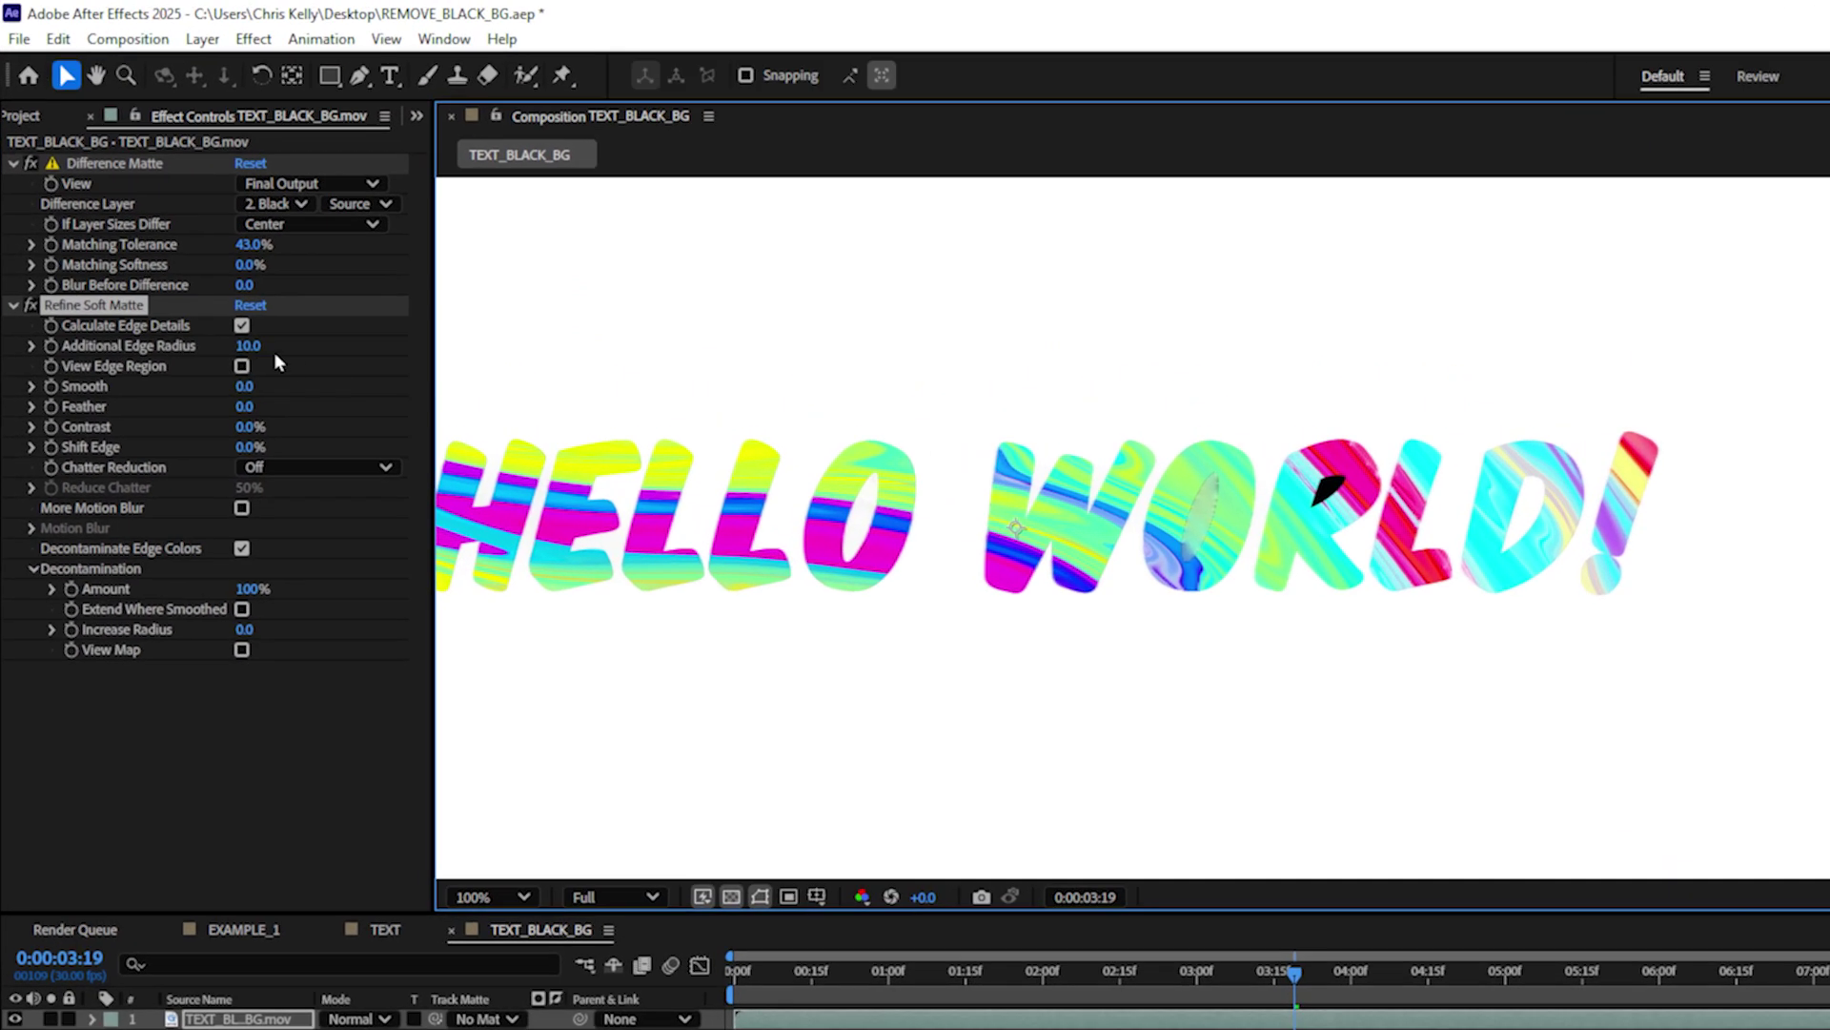
{"action": "left_click", "coordinate": [198, 277]}
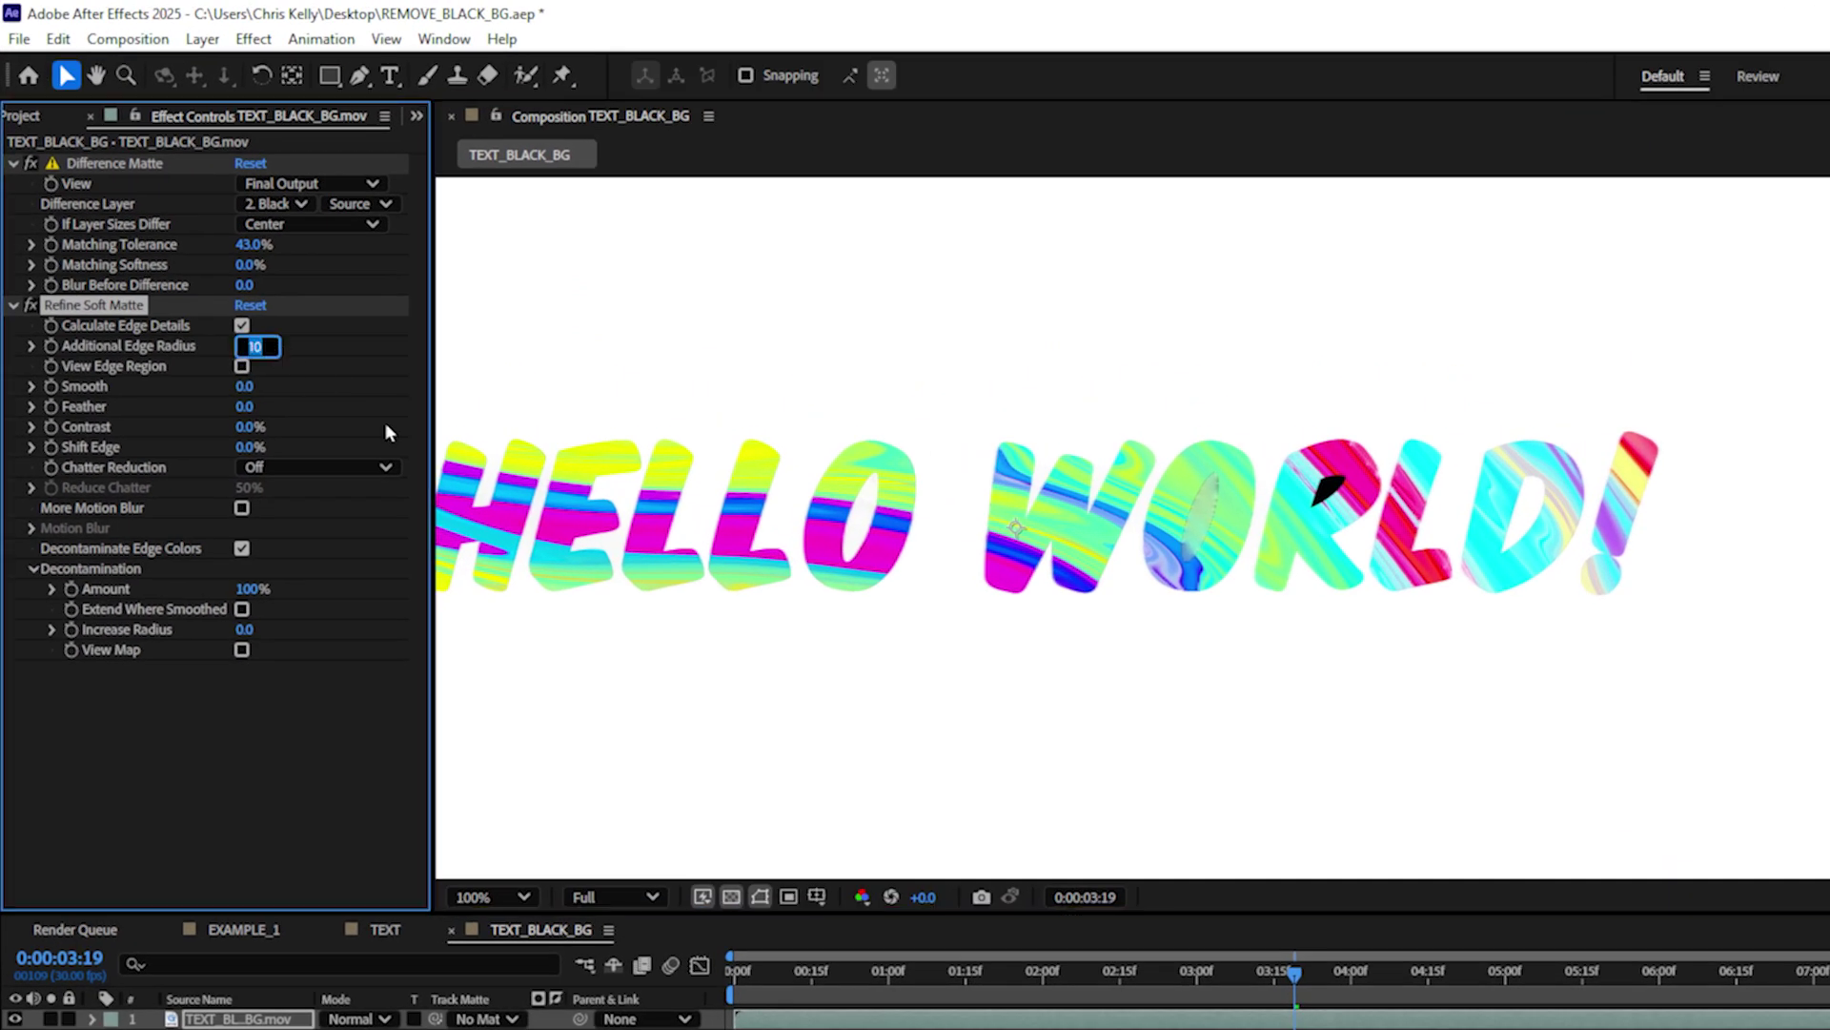
{"action": "type", "text": "4"}
{"action": "left_click", "coordinate": [307, 690]}
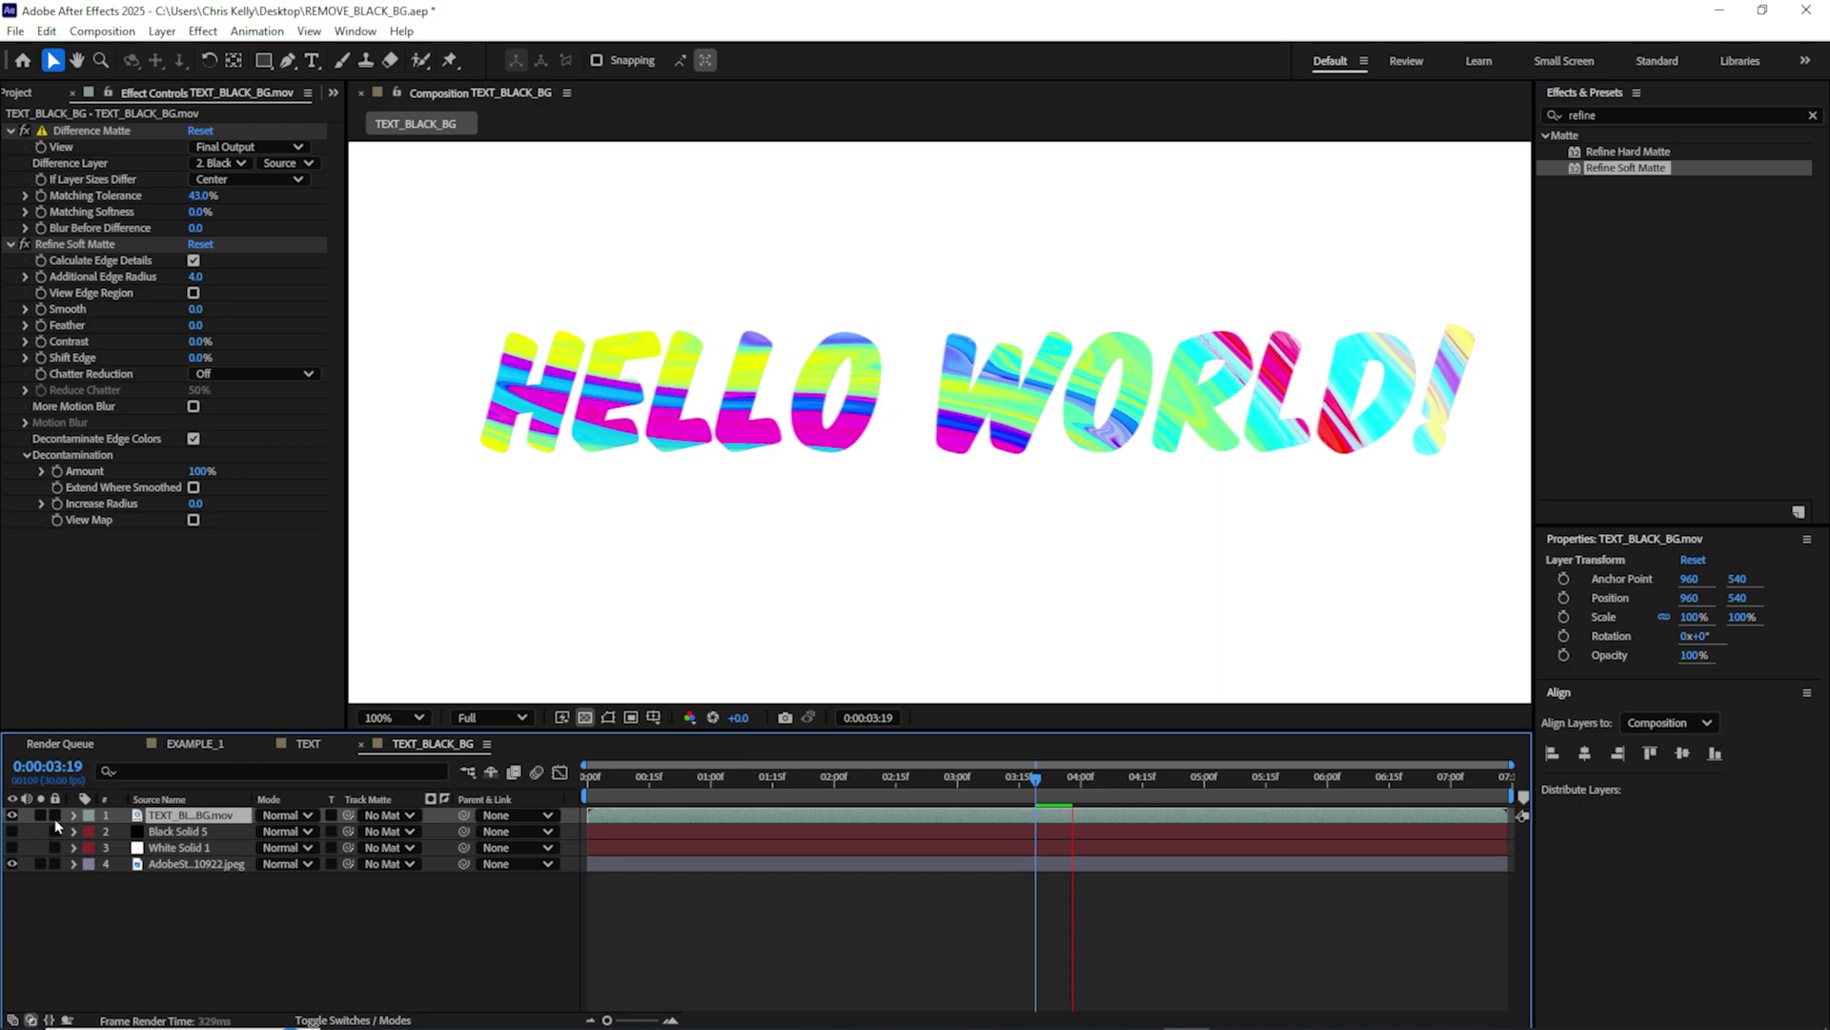
- Stop the preview of the keyed HELLO WORLD text over the warehouse background
{"action": "scroll", "coordinate": [856, 433], "scroll_direction": "down", "scroll_amount": 2}
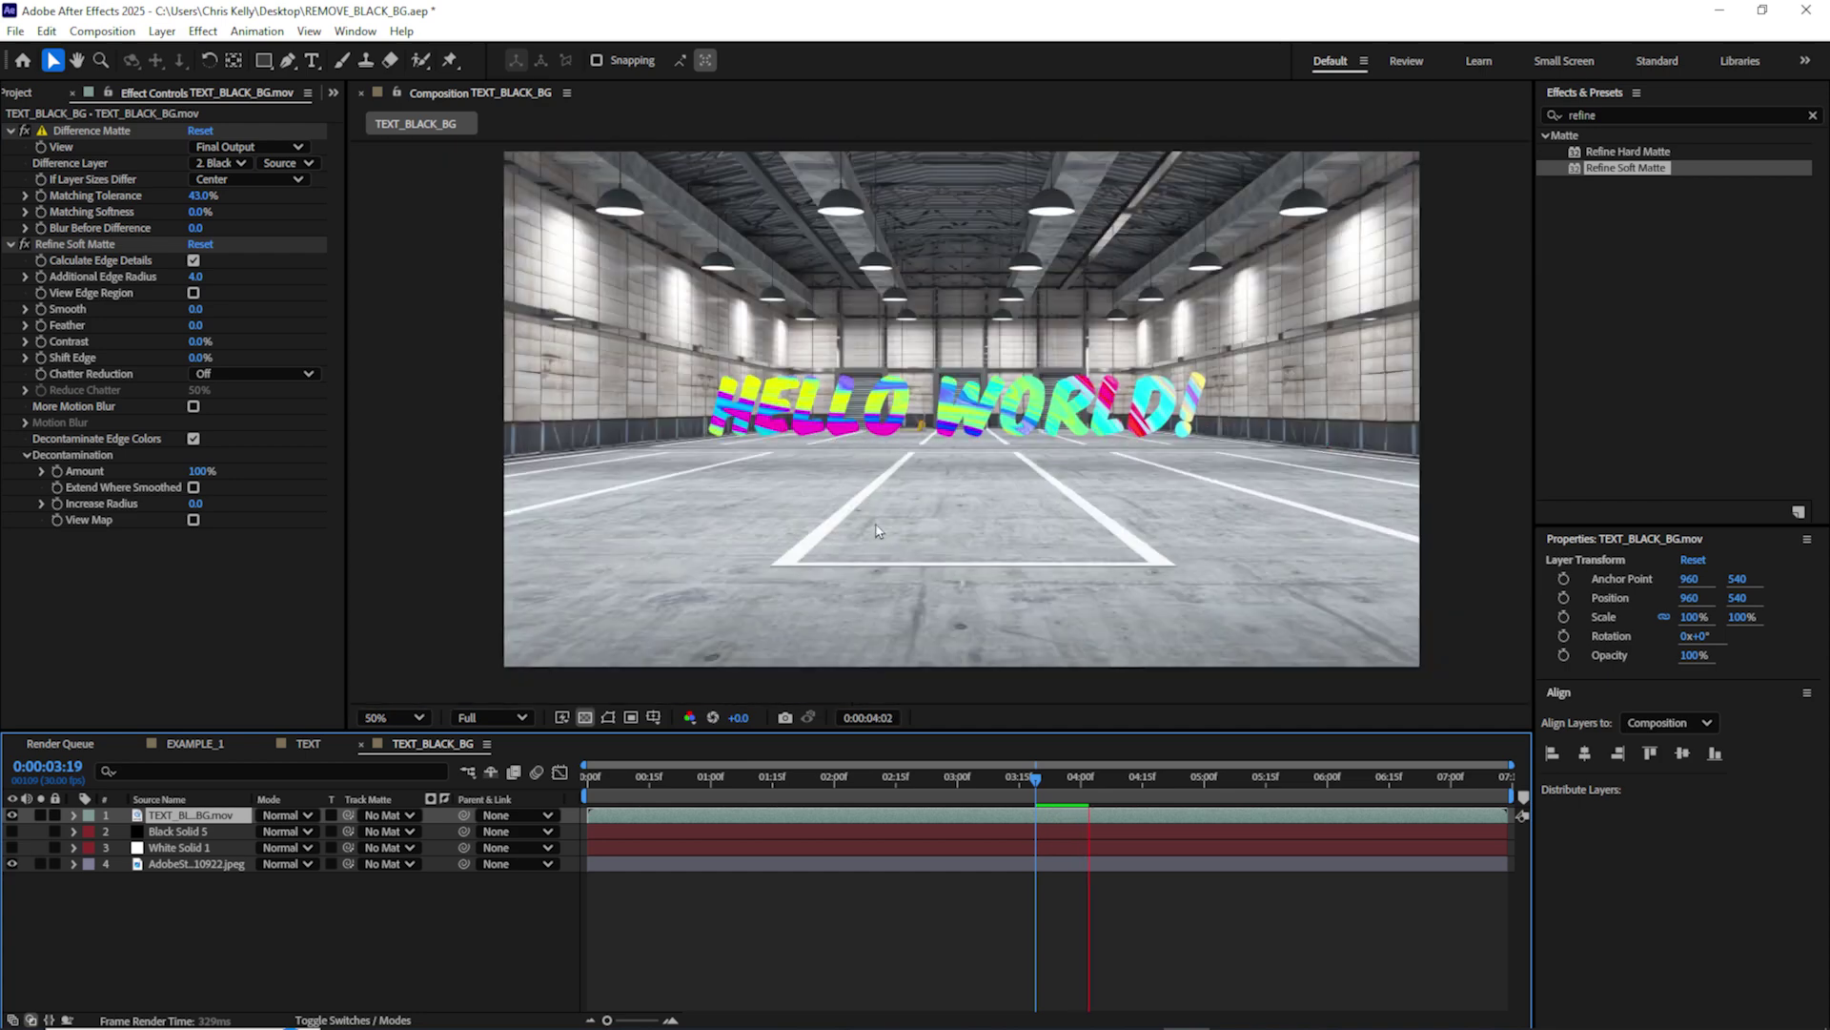
{"action": "key", "text": "space"}
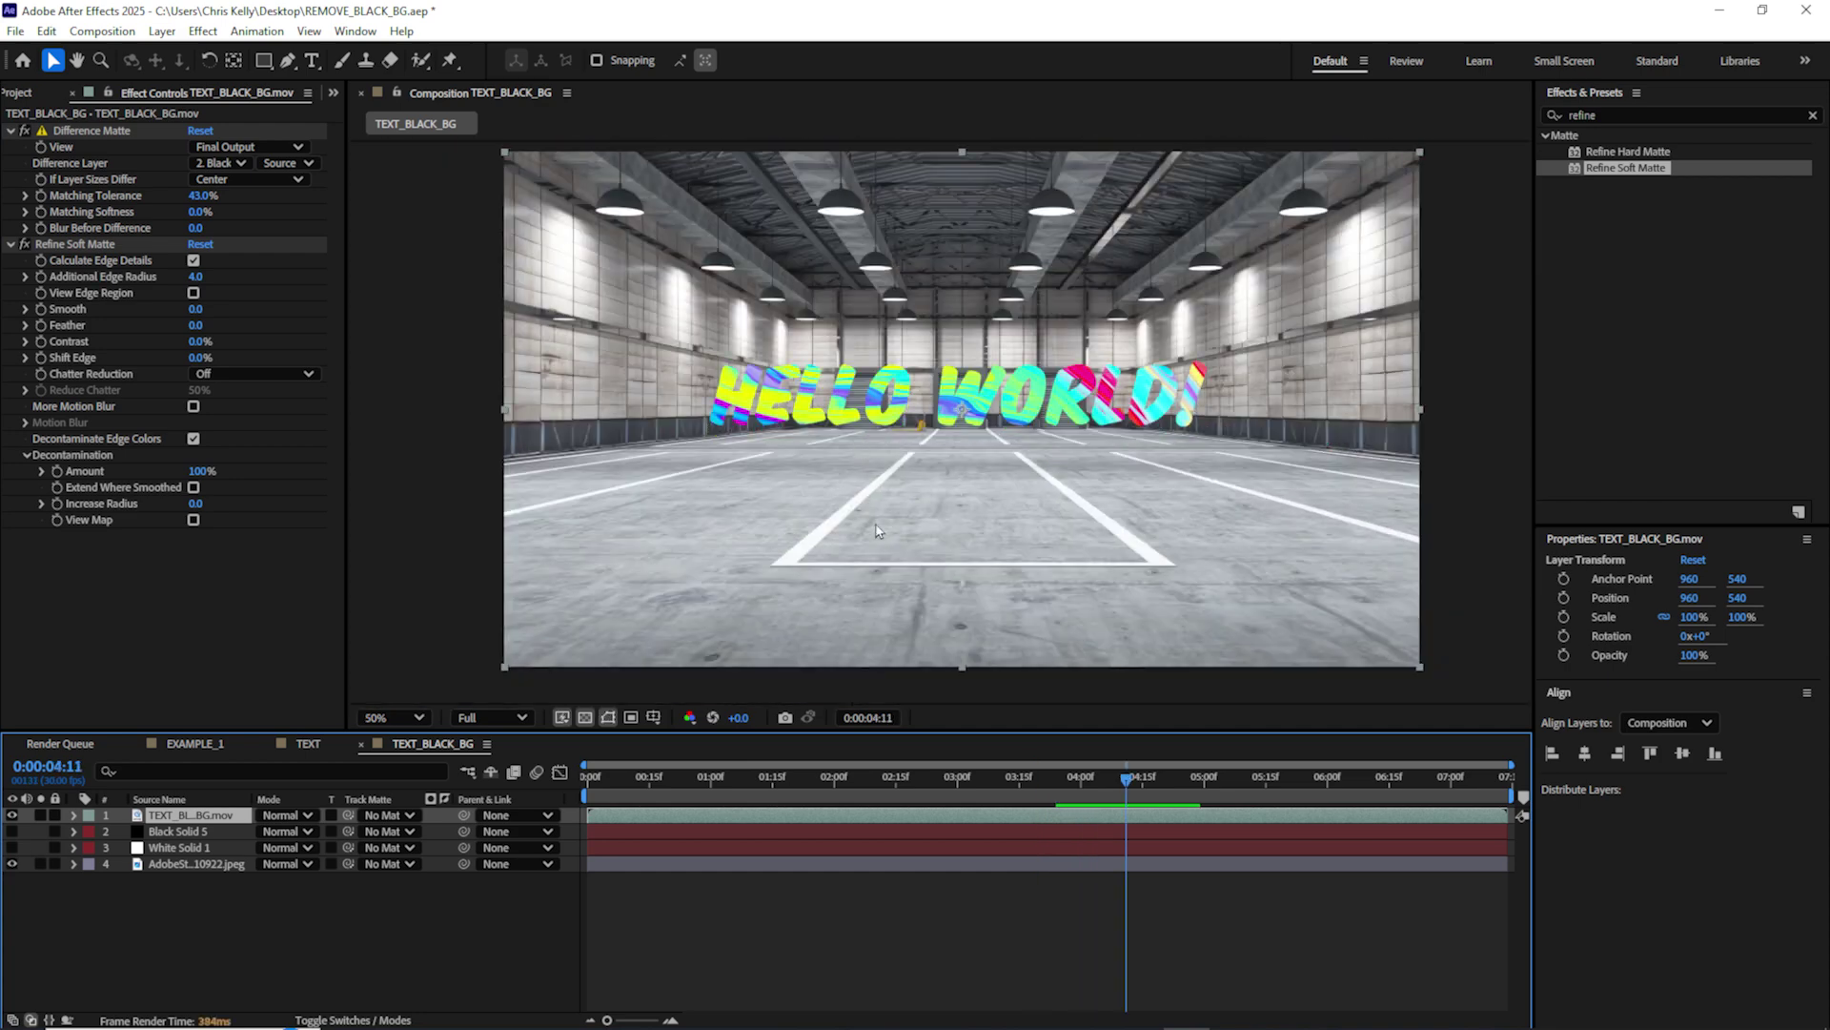